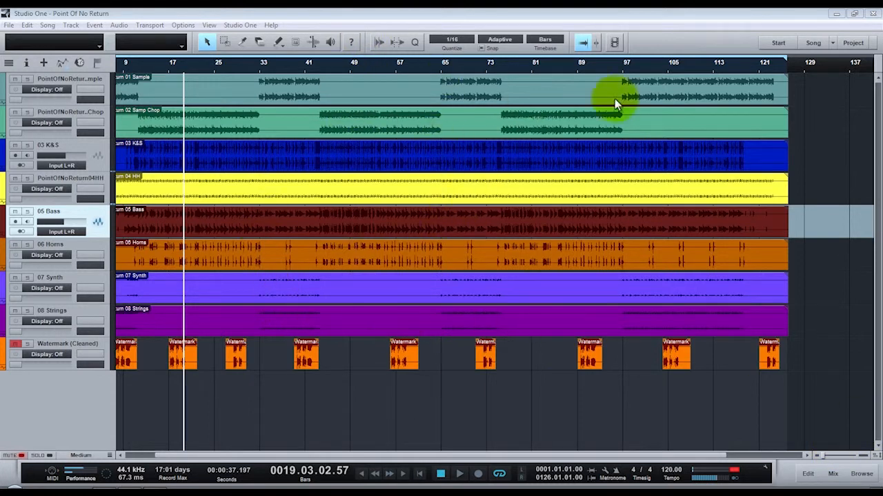
pyautogui.click(241, 287)
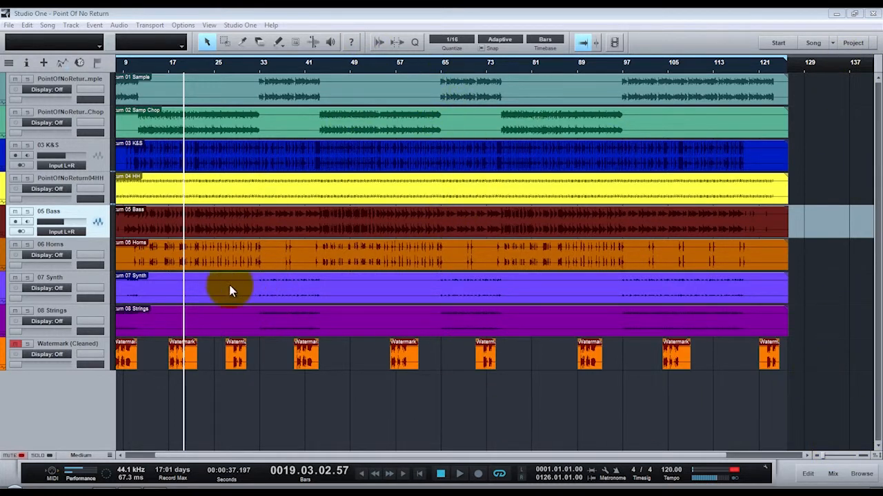
pyautogui.click(419, 275)
pyautogui.click(24, 437)
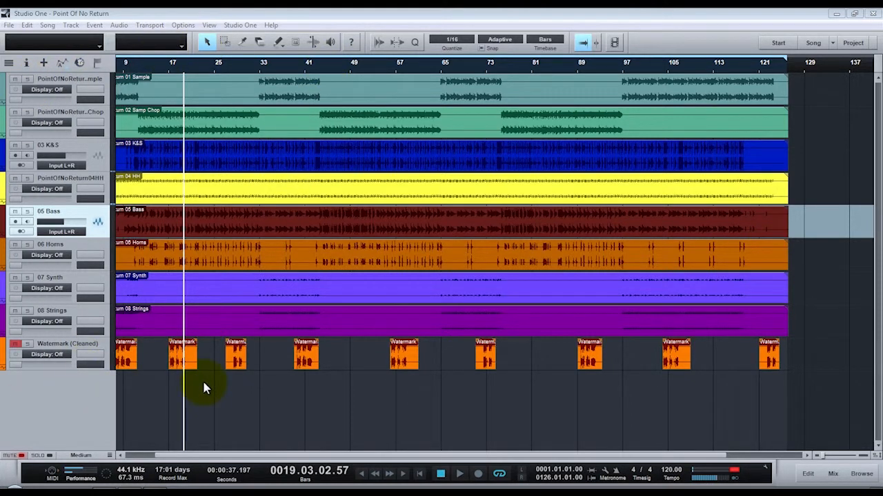
pyautogui.click(149, 289)
pyautogui.click(107, 471)
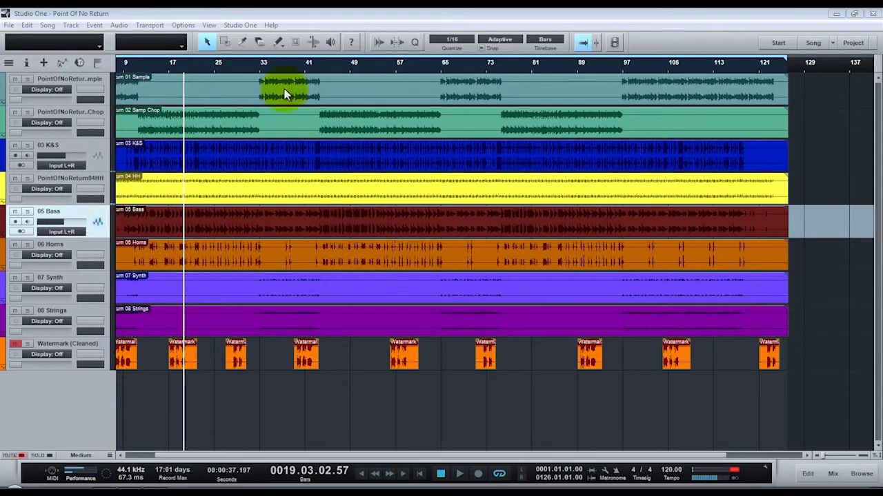
pyautogui.click(10, 26)
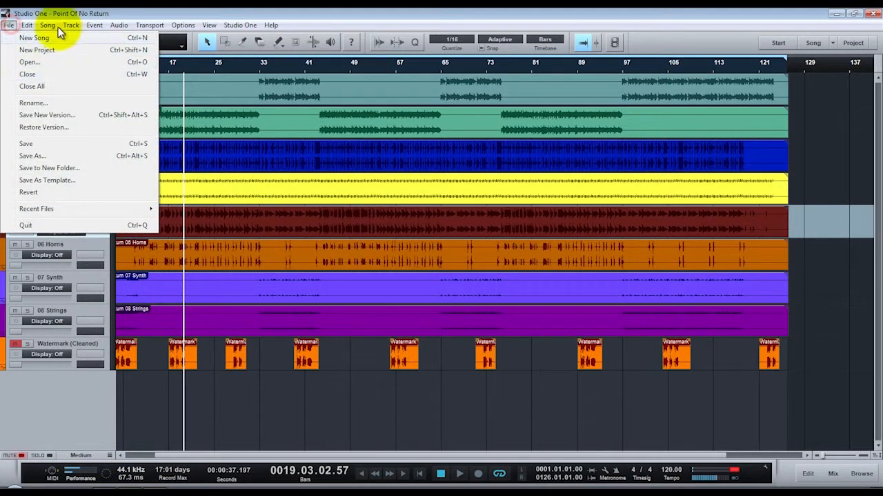
pyautogui.click(207, 10)
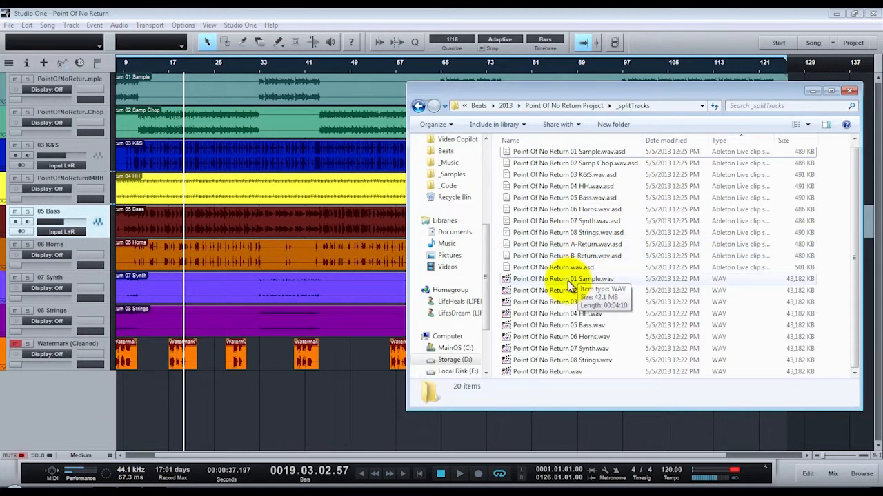
# Try to add the eight WAV stems, 01 Sample to 08 Strings, from the _splitTracks folder to the song's empty area below the tracks
pyautogui.click(572, 279)
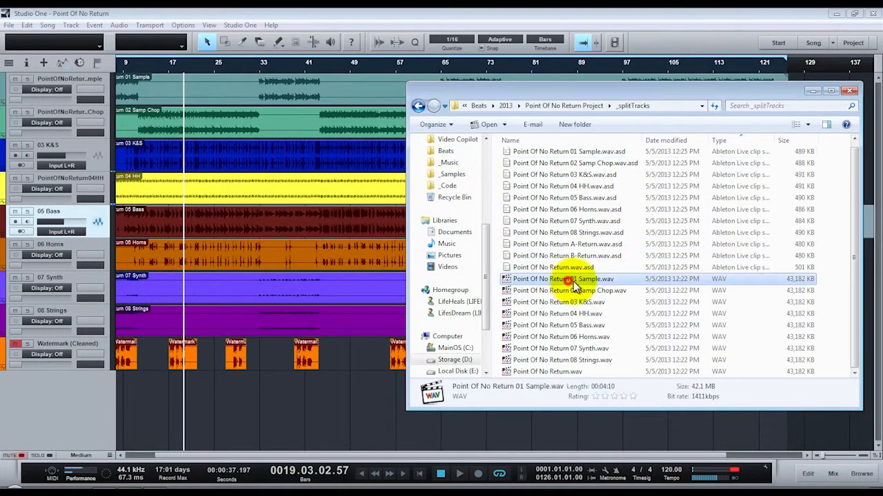
pyautogui.keyDown('shift'); pyautogui.click(556, 360); pyautogui.keyUp('shift')
pyautogui.moveTo(572, 284); pyautogui.dragTo(136, 430)
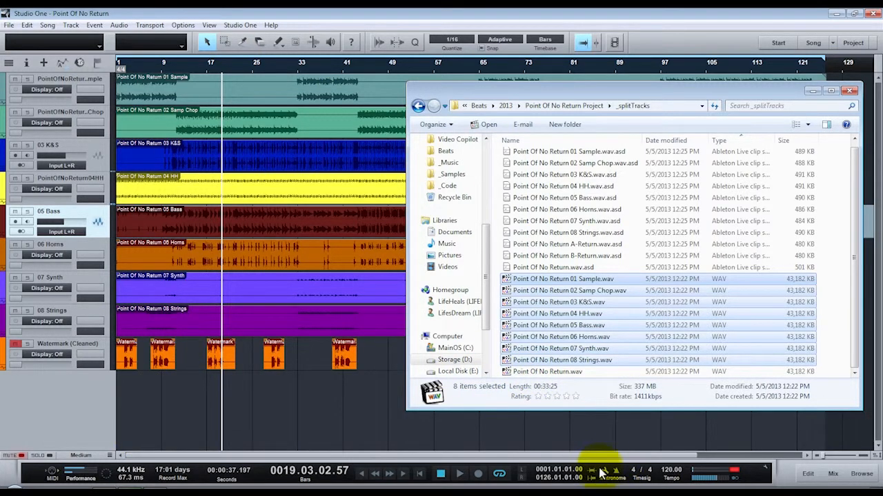
pyautogui.click(552, 461)
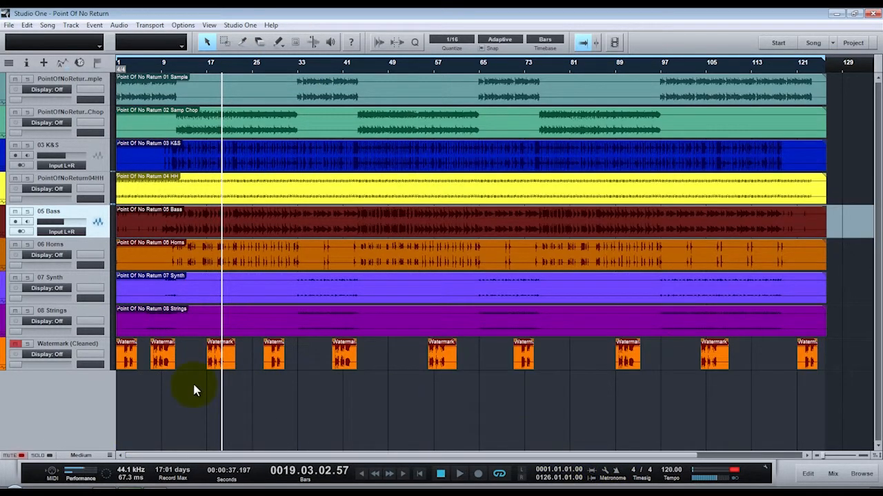
# Import the eight selected WAV stems as new tracks below the Watermark (Cleaned) track at bar 1, and undo the import
pyautogui.hotkey('alt', 'Tab')
pyautogui.moveTo(562, 286); pyautogui.dragTo(233, 387)
pyautogui.moveTo(126, 404); pyautogui.dragTo(116, 409)
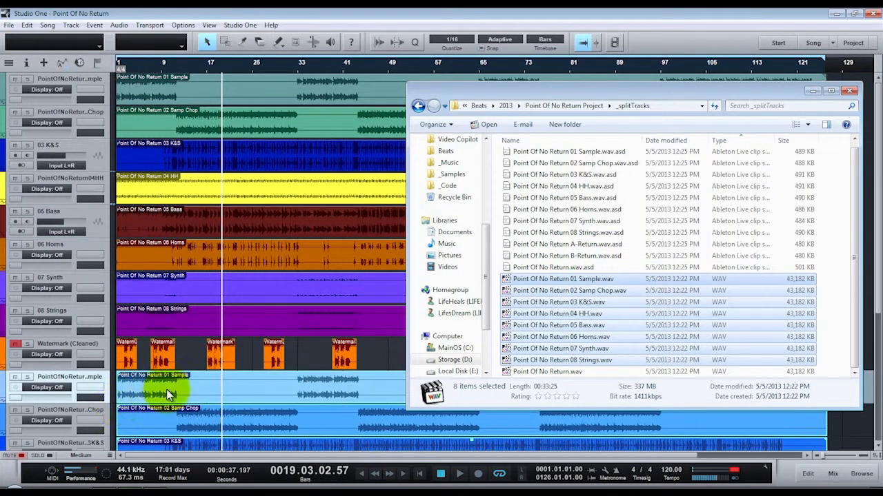
pyautogui.click(143, 391)
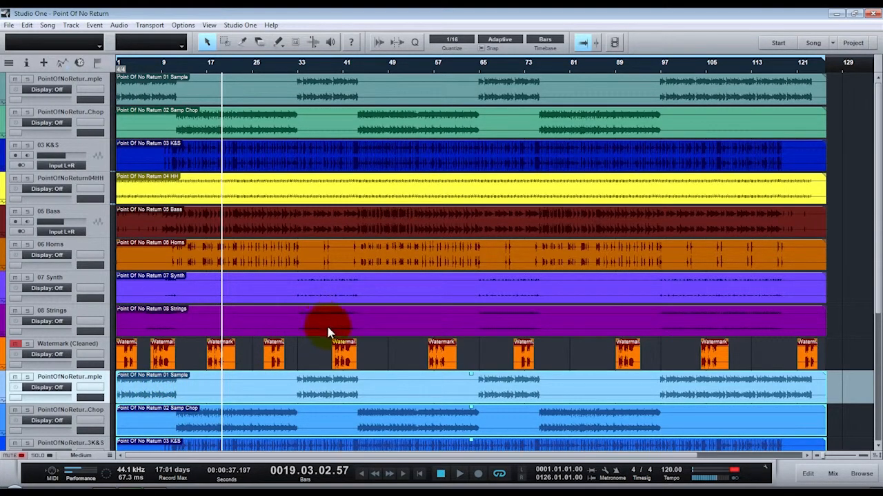
pyautogui.hotkey('ctrl', 'z')
# Bring the eight WAV stems in once more at the song start below the last track, and undo it
pyautogui.hotkey('alt', 'Tab')
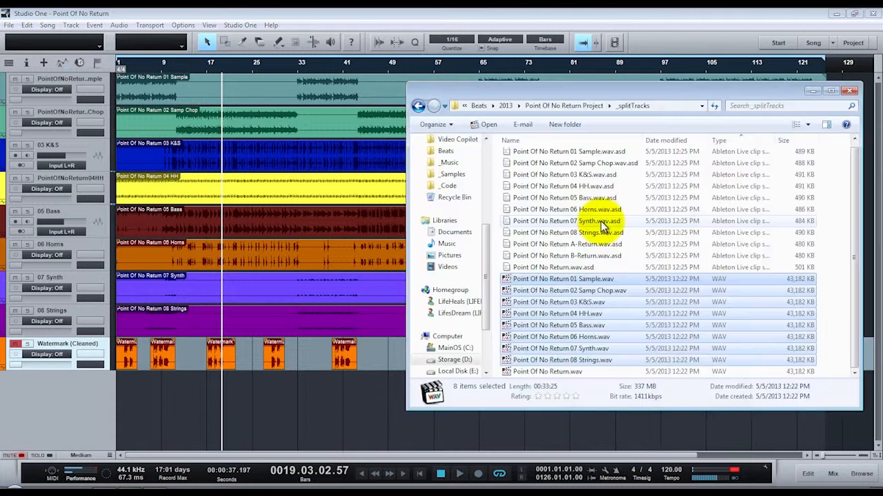
pyautogui.moveTo(532, 286); pyautogui.dragTo(117, 401)
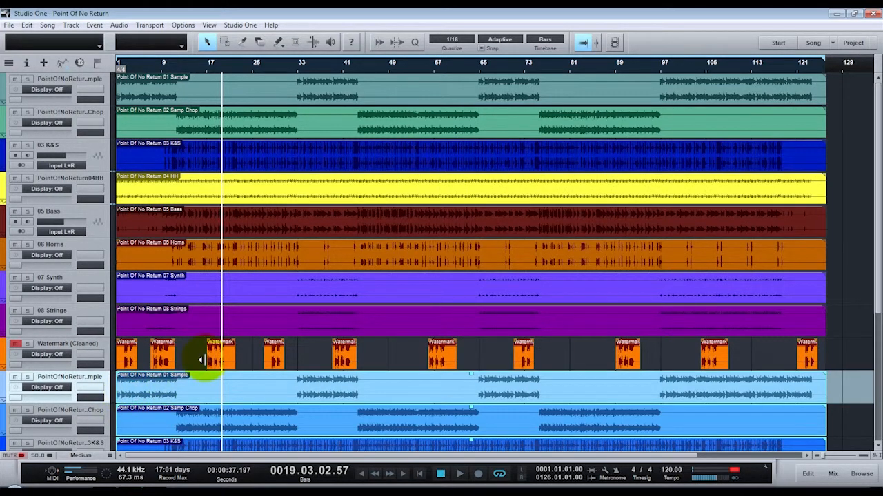
pyautogui.click(287, 331)
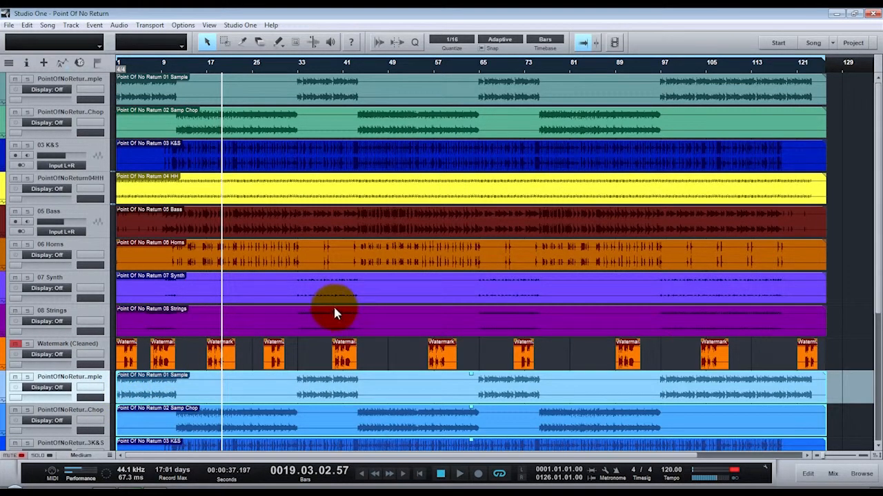
pyautogui.hotkey('ctrl', 'z')
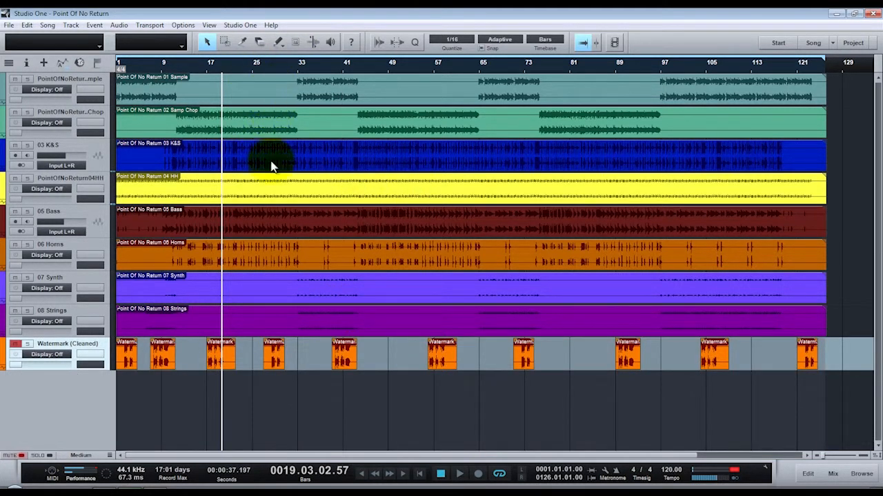
pyautogui.click(269, 340)
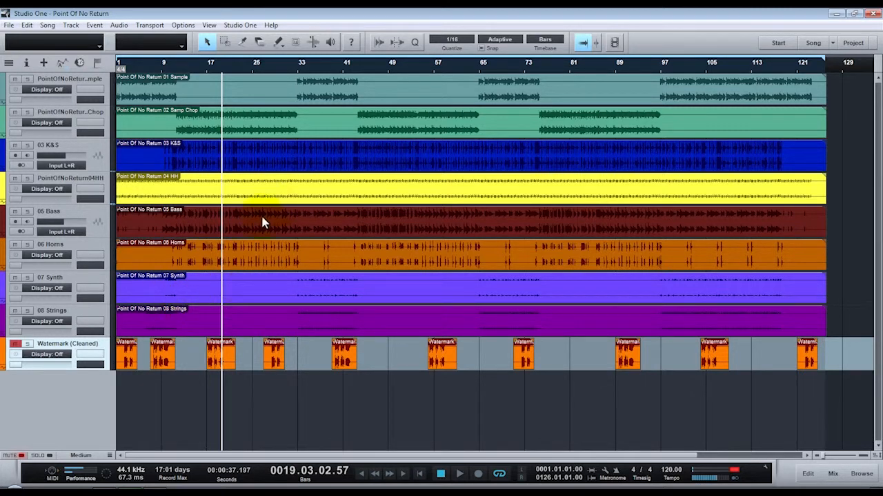
pyautogui.click(278, 331)
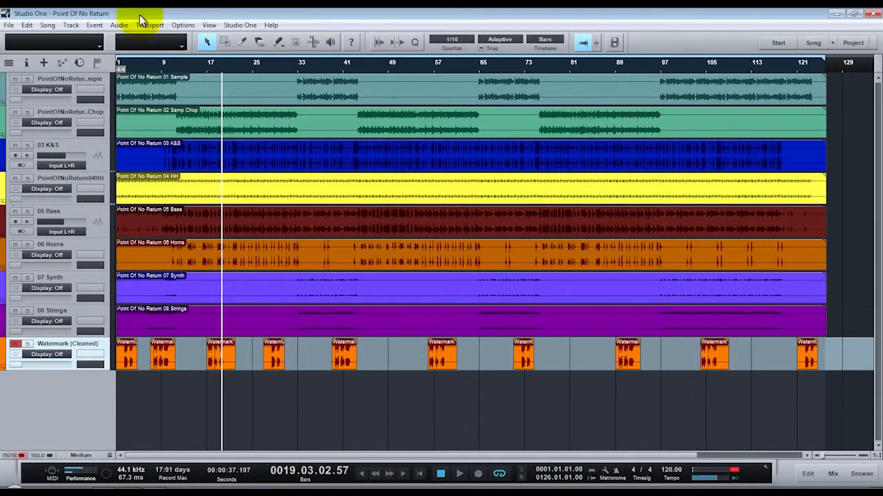
pyautogui.click(192, 335)
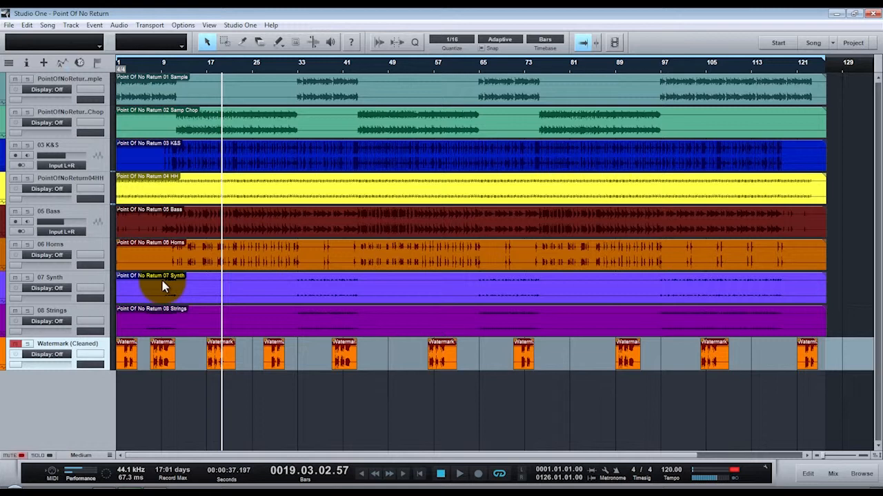
# View all the track channels in the mixing console, and open the Watermark (Cleaned) track's name for editing
pyautogui.click(833, 473)
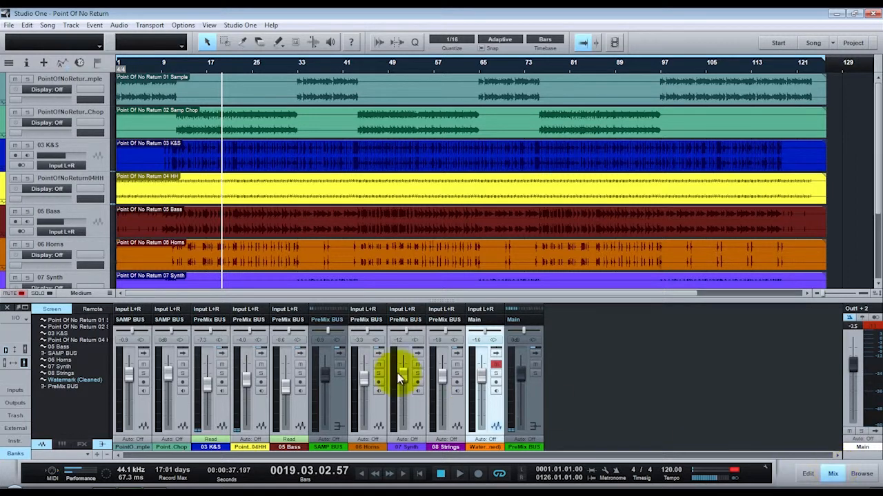
pyautogui.click(833, 474)
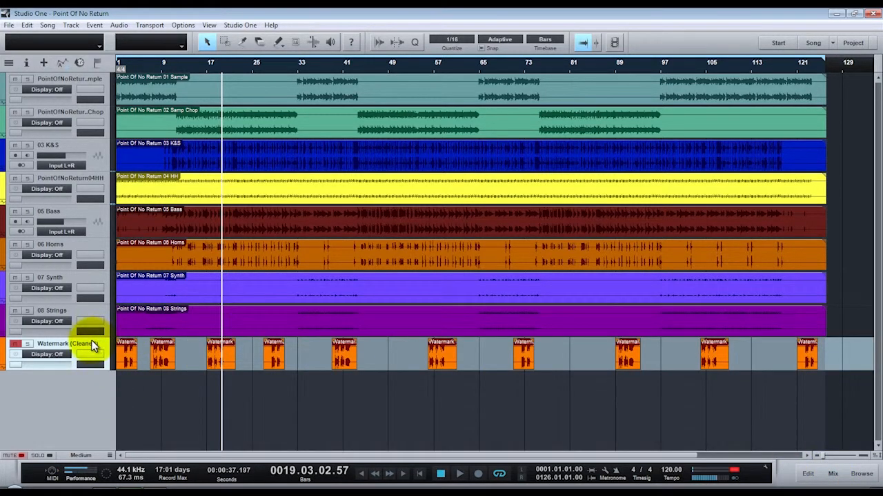
pyautogui.doubleClick(67, 343)
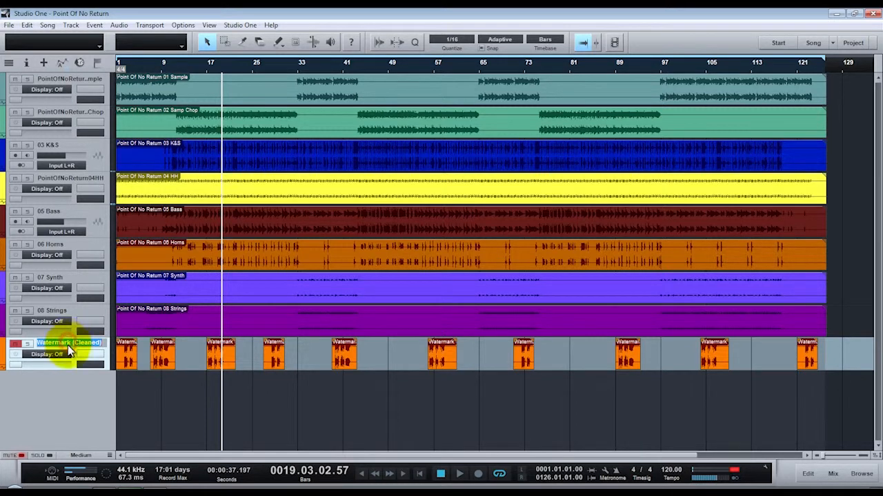
# Select the 08 Strings track and examine its mixer channel with the inserts and sends
pyautogui.click(93, 323)
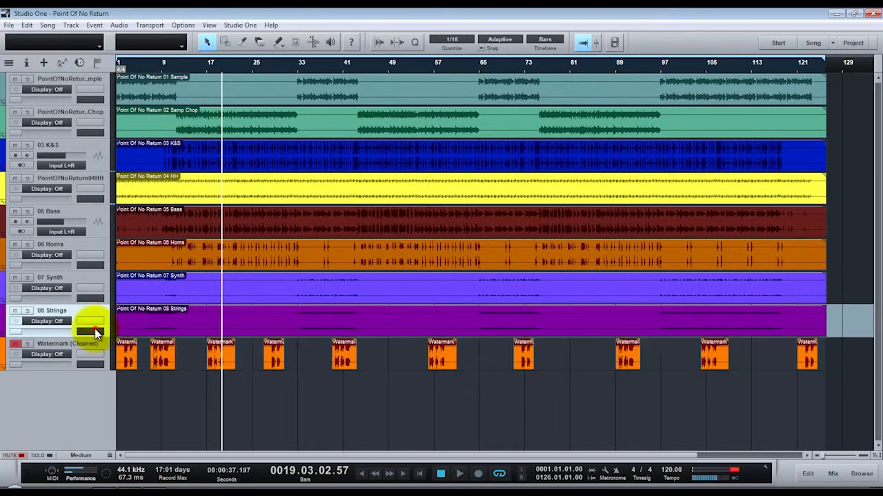
pyautogui.press('F3')
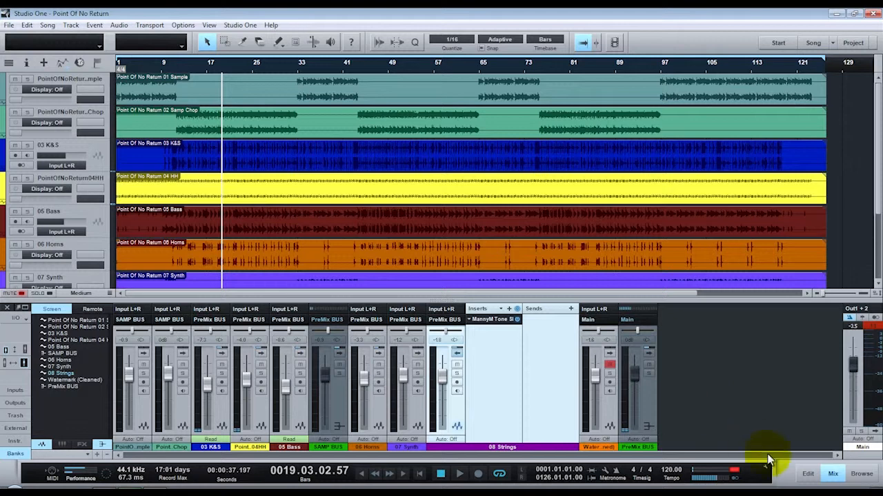
pyautogui.click(832, 474)
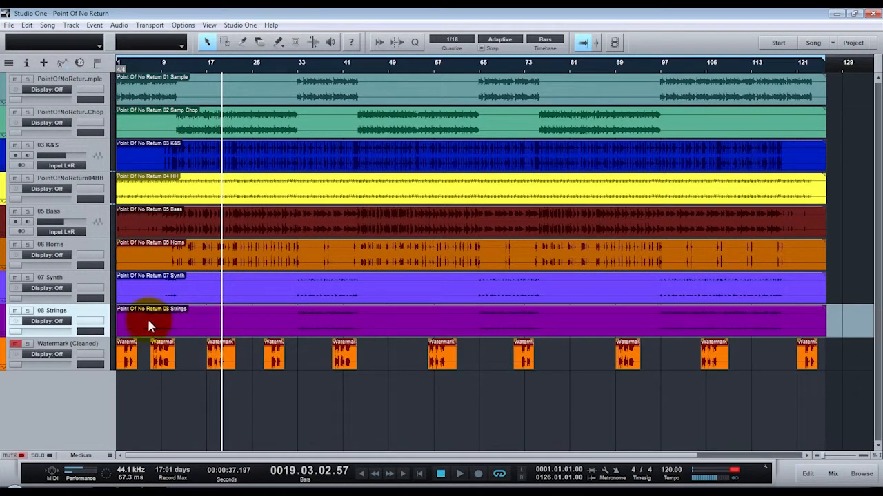
pyautogui.press('F3')
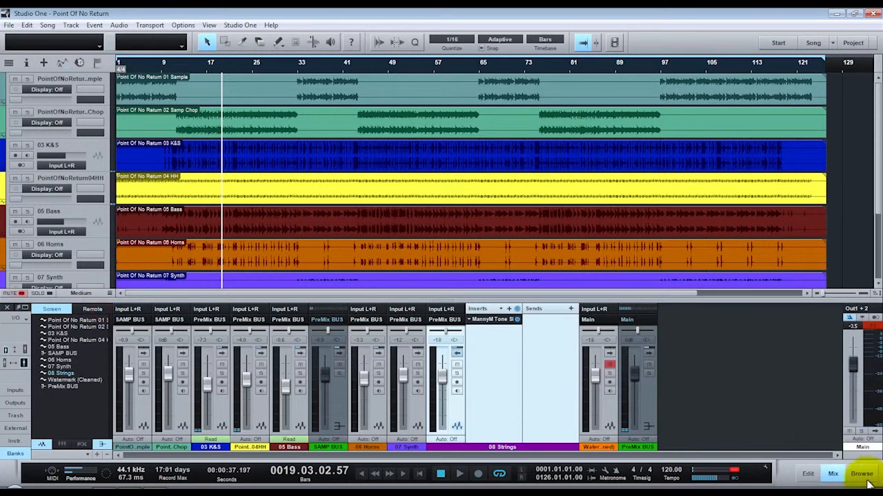
pyautogui.click(834, 474)
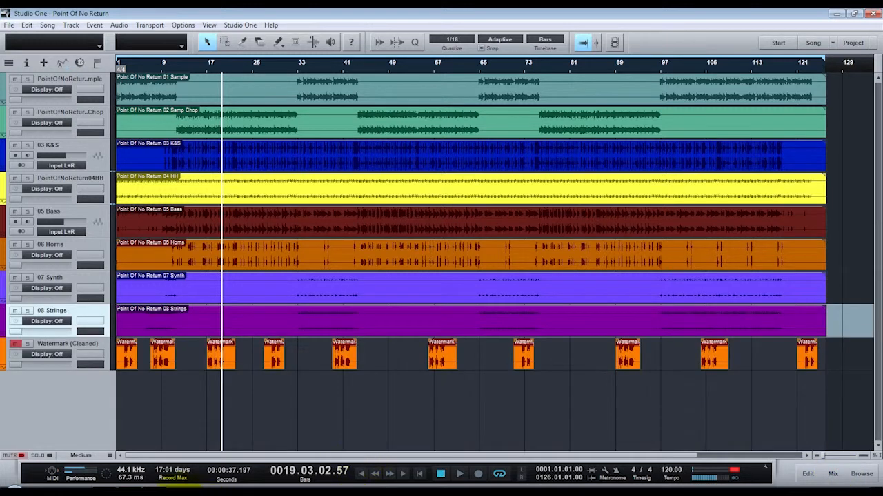
# Set the track height of the arrangement to Normal
pyautogui.click(76, 456)
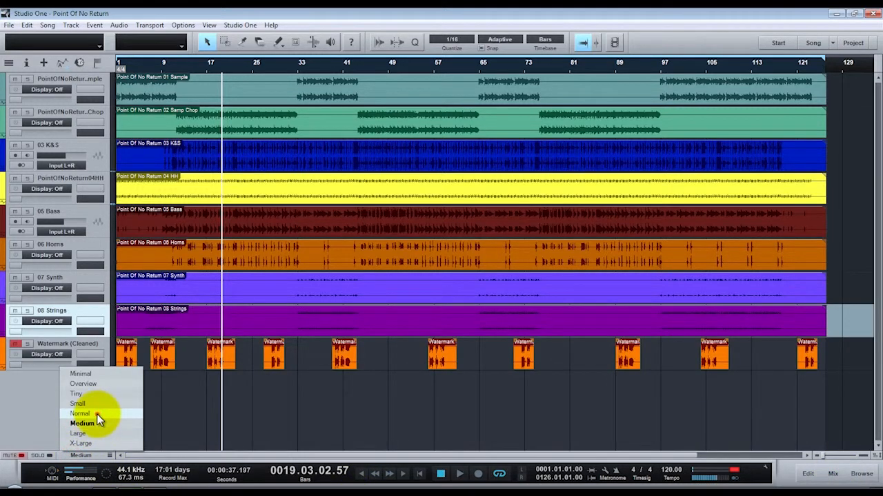
pyautogui.click(96, 414)
pyautogui.click(88, 454)
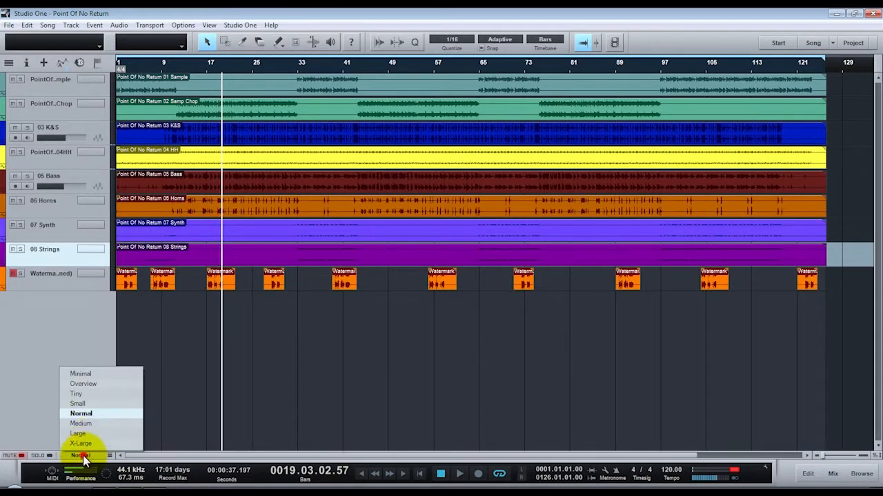
pyautogui.click(108, 416)
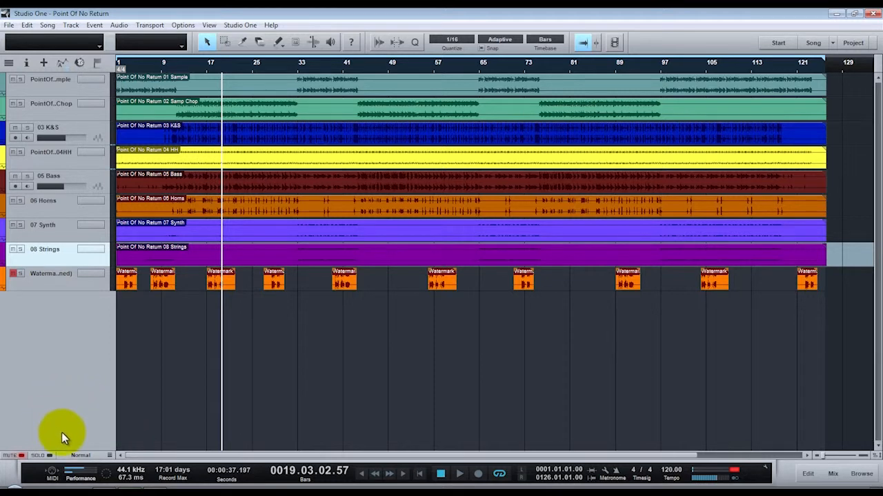
# Set the track height of the arrangement back to Medium
pyautogui.click(73, 455)
pyautogui.click(69, 453)
pyautogui.click(66, 455)
pyautogui.click(95, 424)
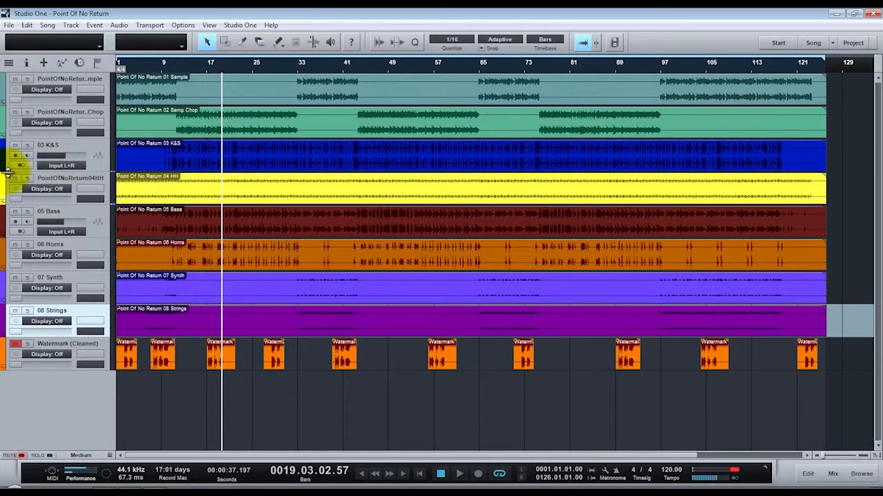
# Preview other colours for the 01 Sample and 02 Samp Chop tracks in their colour palettes, keeping their existing colours
pyautogui.click(2, 83)
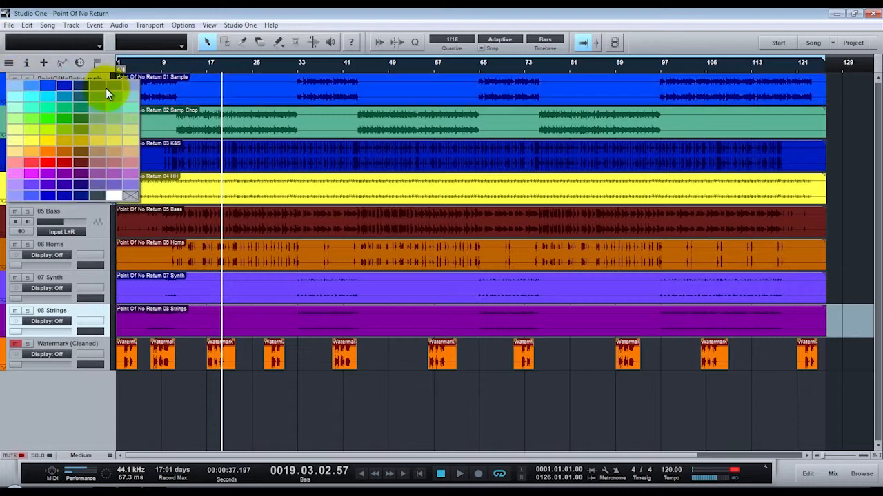
pyautogui.click(1, 120)
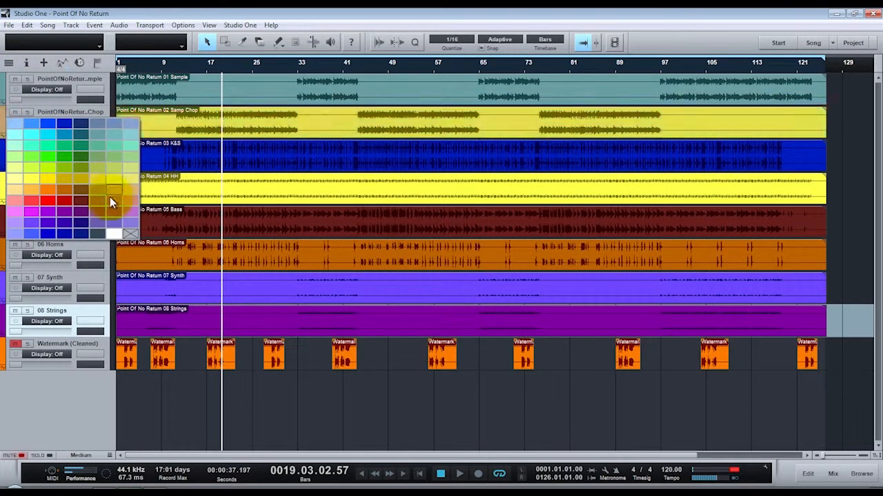
pyautogui.click(37, 427)
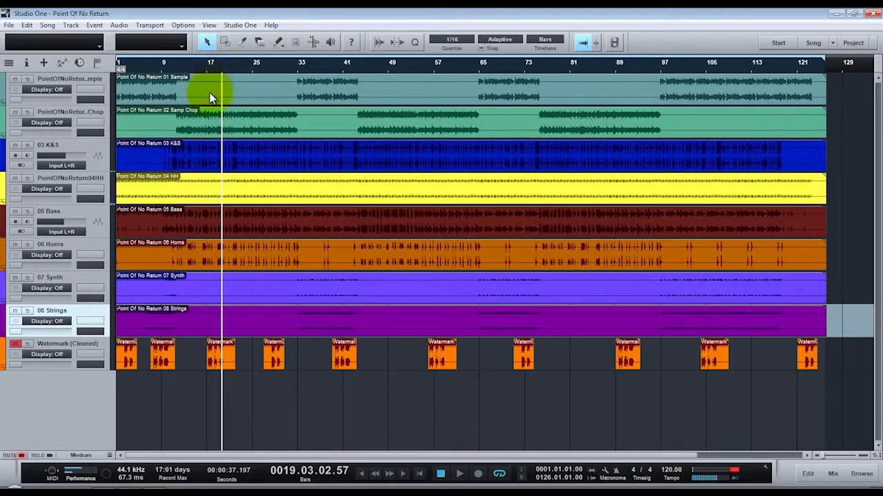
pyautogui.click(221, 314)
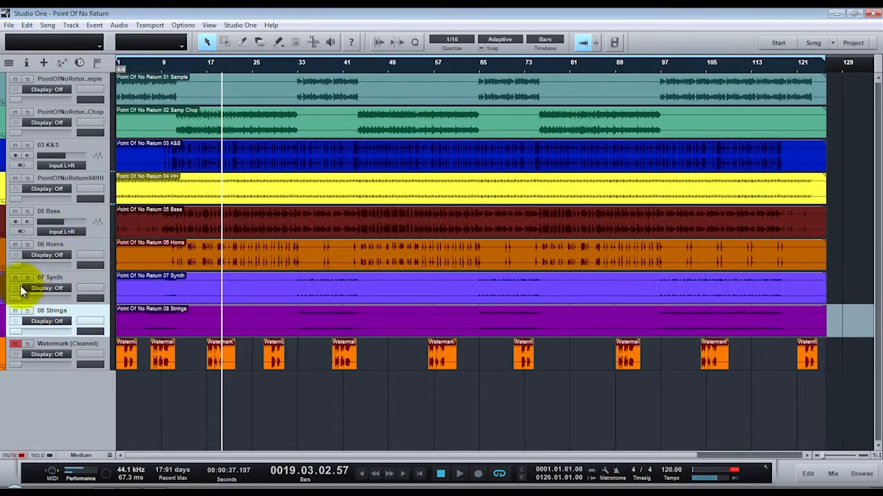
# Select the PointOfNoReturn04HH track and expand the Volume and Pan automation lanes beneath the Watermark (Cleaned) track
pyautogui.click(3, 202)
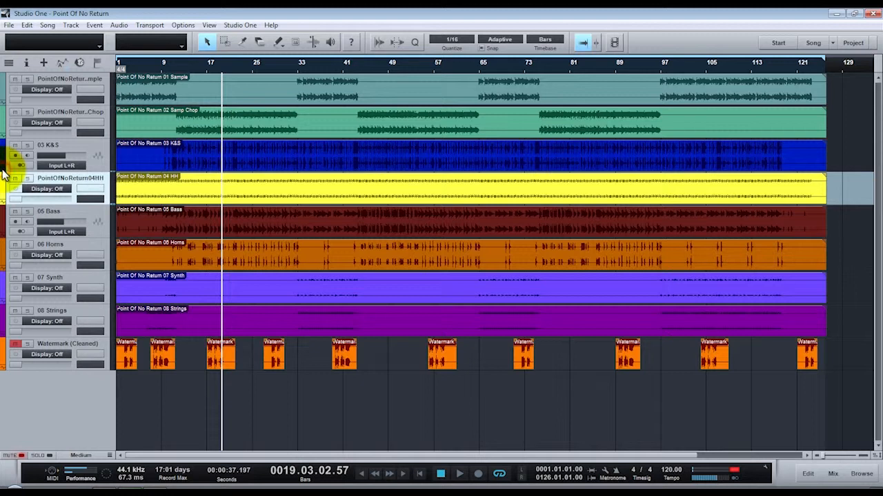
pyautogui.click(5, 371)
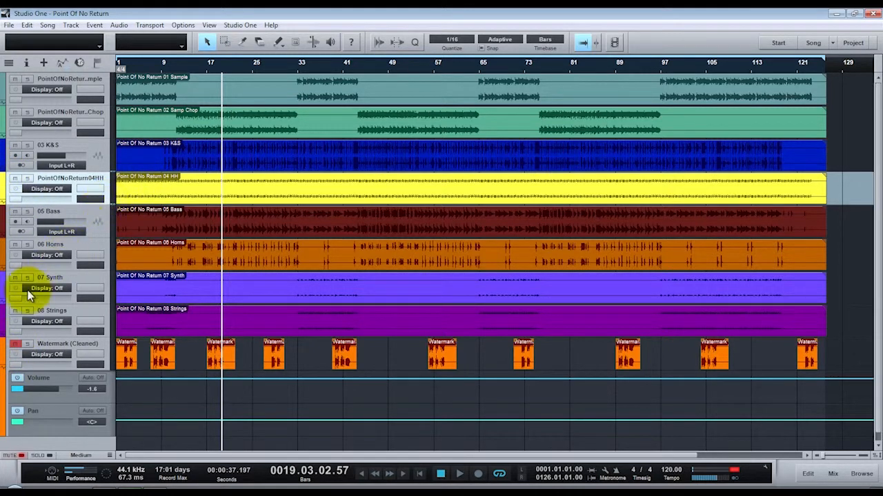
# Collapse the Volume and Pan automation lanes beneath the Watermark (Cleaned) track and select that track
pyautogui.click(18, 377)
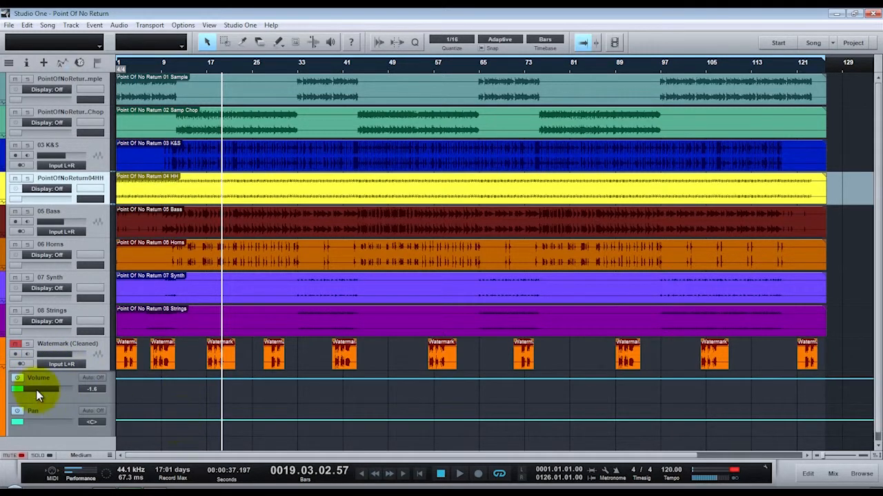
pyautogui.click(6, 371)
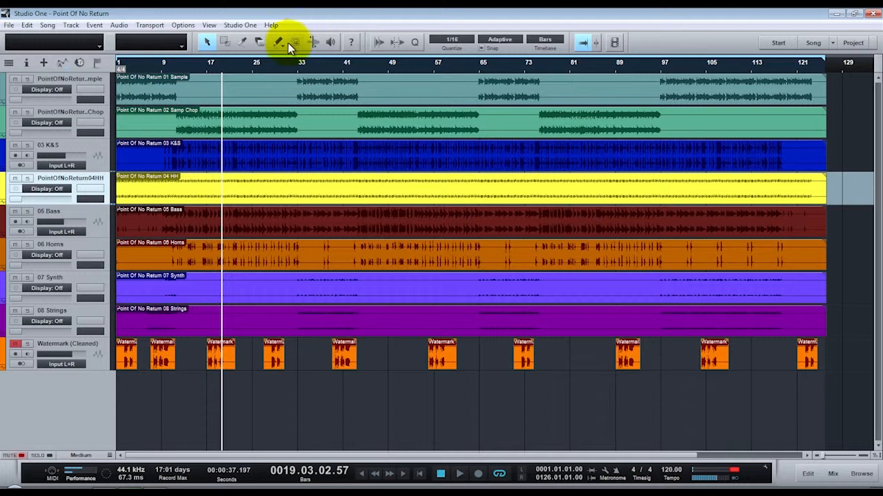
pyautogui.click(99, 367)
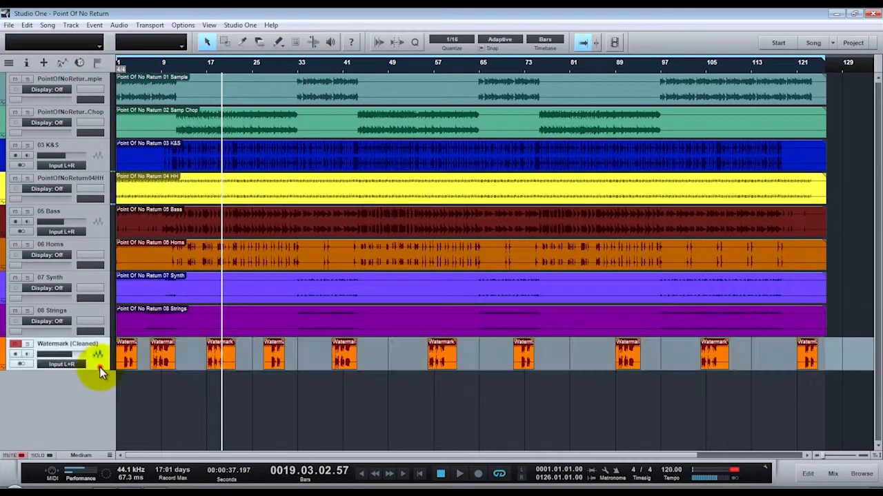
# Show the mix console, select the 01 Sample and 02 Samp Chop channels in turn, and collapse the expanded Watermark (Cleaned) channel
pyautogui.press('F3')
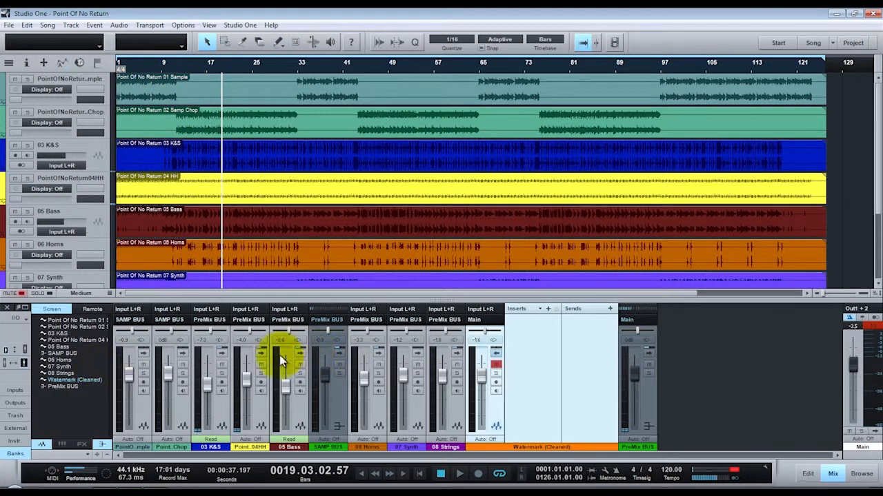
pyautogui.click(140, 406)
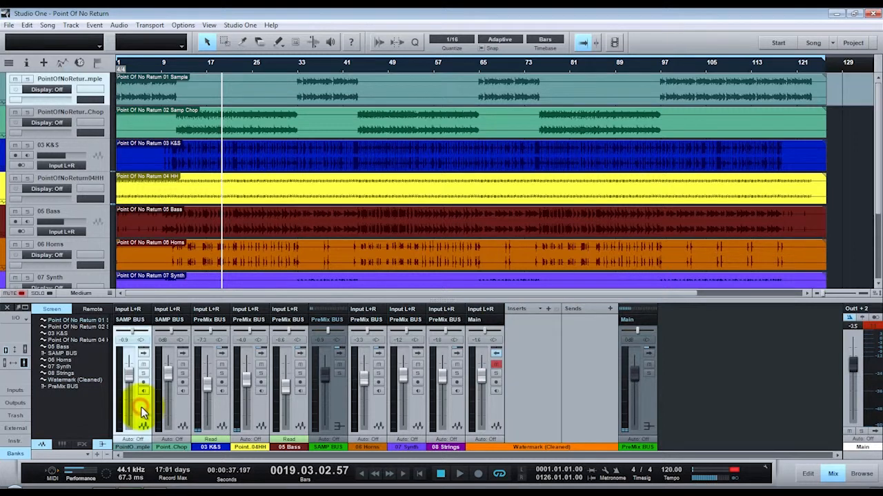
pyautogui.click(180, 410)
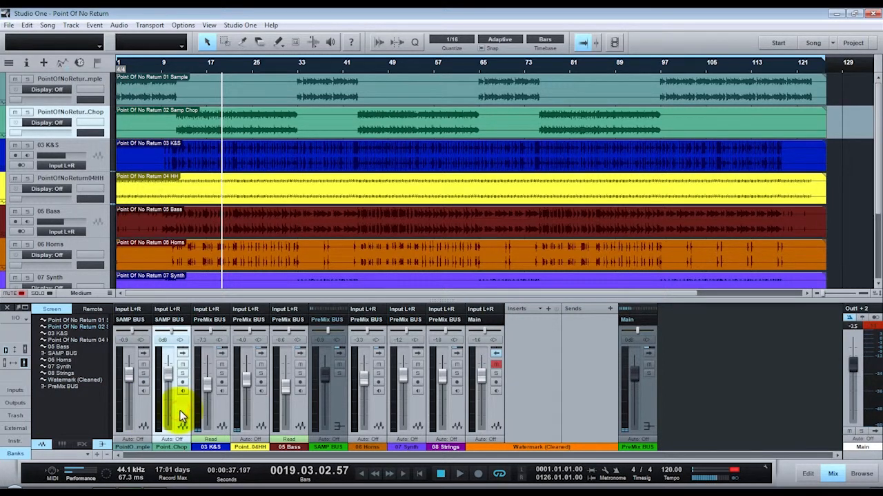
pyautogui.click(495, 401)
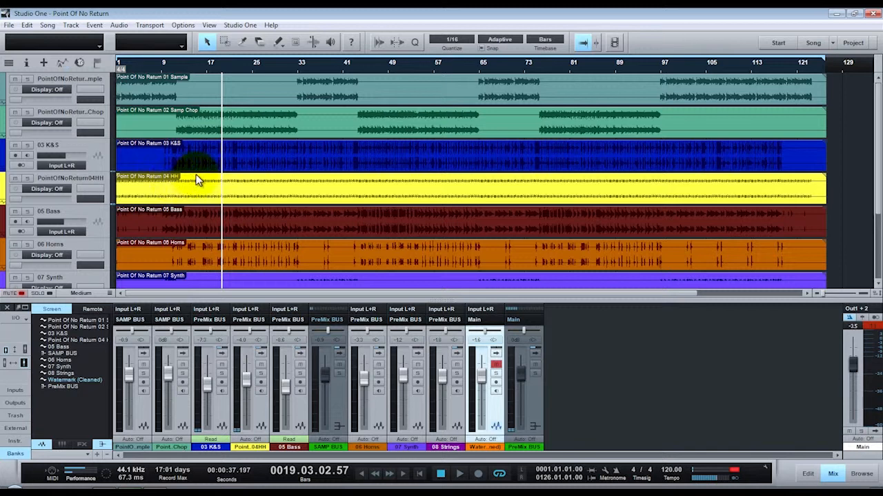
# Switch the console to the Remote bank and show its hidden 06 Horns, 07 Synth and PreMix BUS channels
pyautogui.click(90, 311)
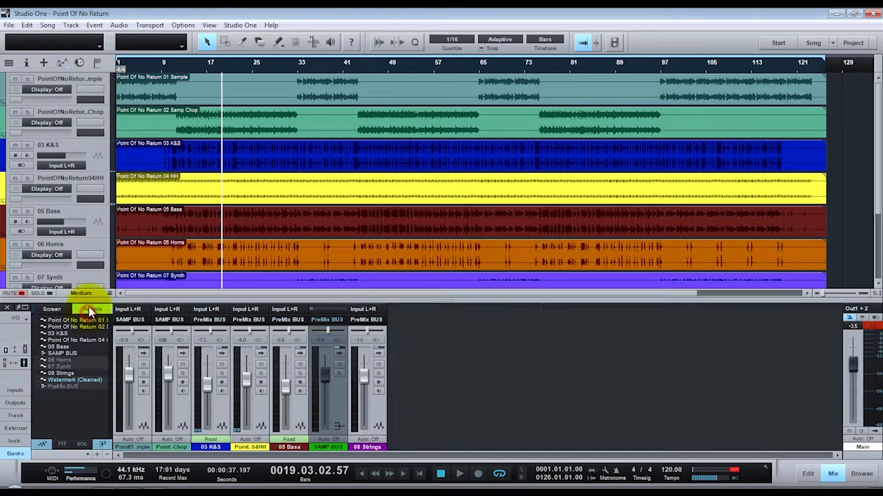
pyautogui.click(65, 360)
pyautogui.click(61, 367)
pyautogui.click(57, 386)
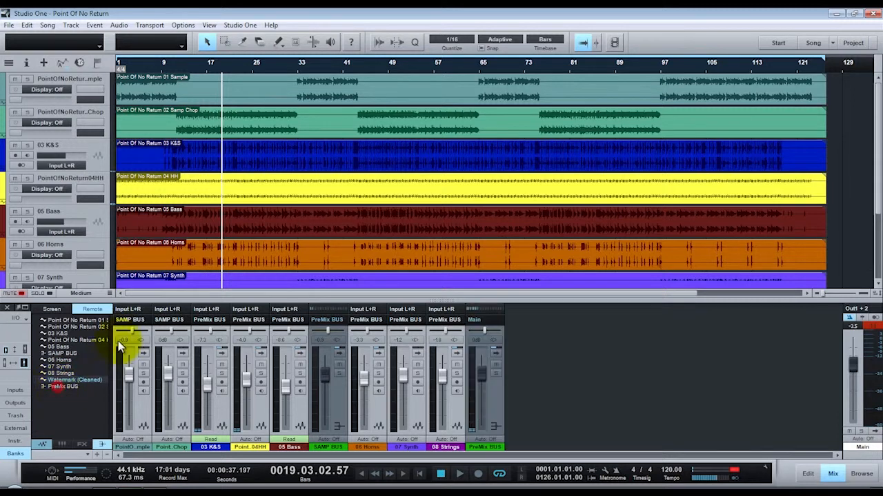
# Hide the Remote bank's channels so that only 01 Sample, 02 Samp Chop and 03 K&S are shown
pyautogui.moveTo(69, 334); pyautogui.dragTo(70, 397)
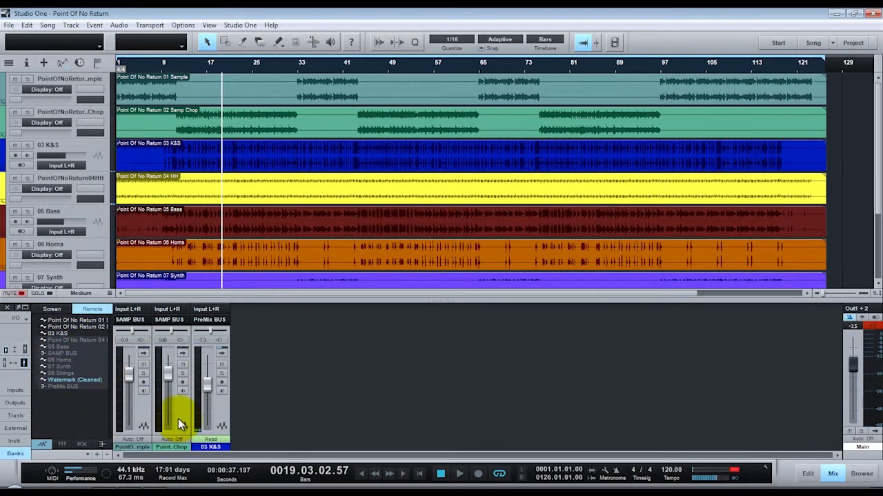
pyautogui.press('space')
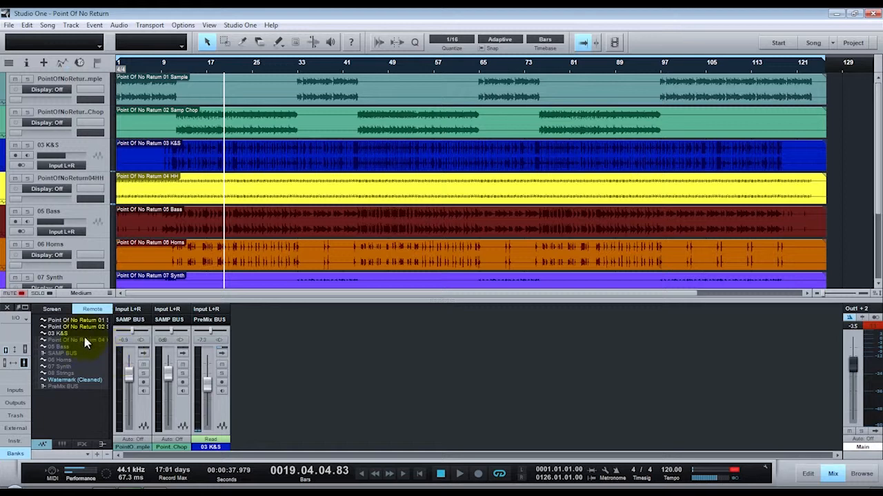
pyautogui.moveTo(67, 325); pyautogui.dragTo(65, 337)
# Compare the channels shown in the Screen and Remote banks, hiding and reshowing the 01 Sample channel in the Screen bank
pyautogui.click(53, 308)
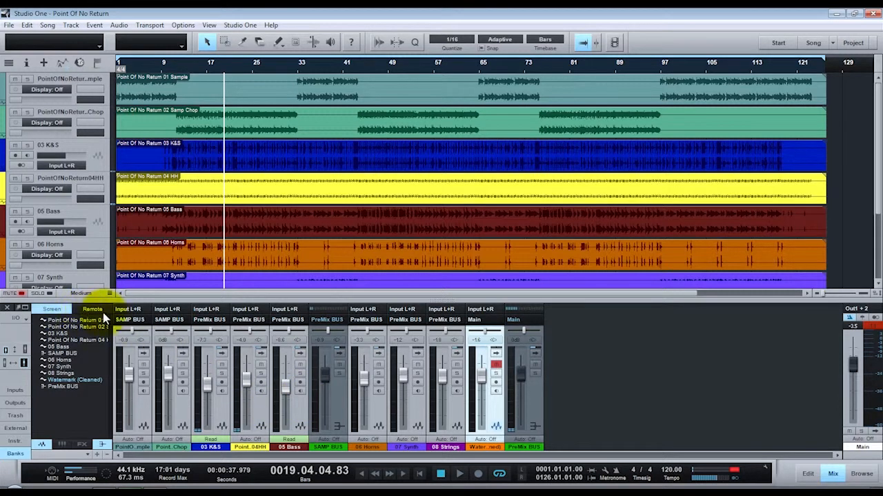
pyautogui.click(96, 309)
pyautogui.click(52, 309)
pyautogui.click(90, 310)
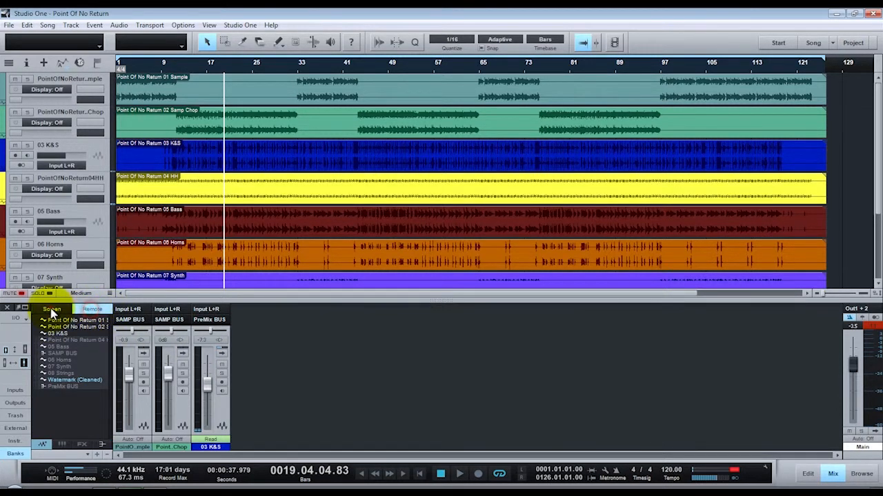
pyautogui.click(50, 308)
pyautogui.click(91, 309)
pyautogui.click(52, 309)
pyautogui.click(87, 310)
pyautogui.click(52, 309)
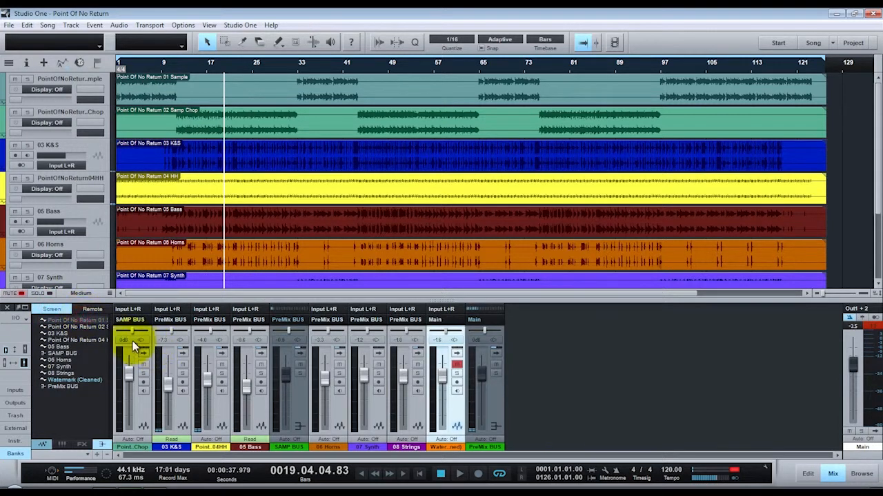
pyautogui.click(90, 309)
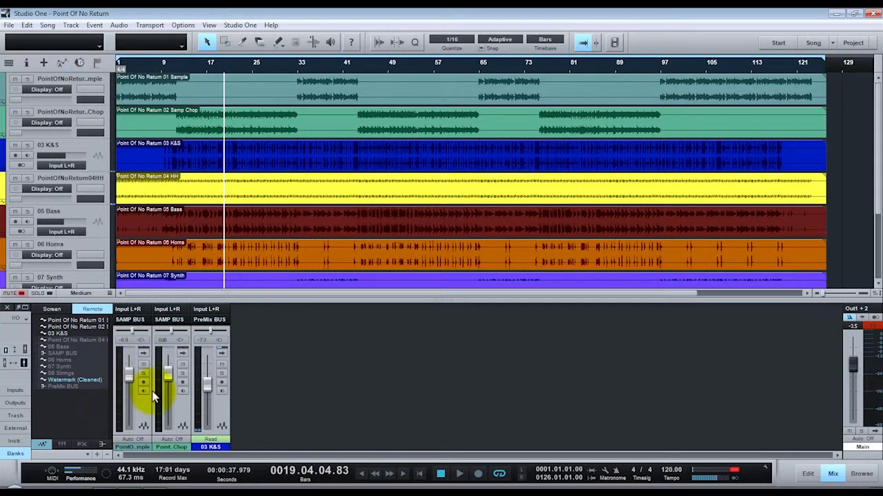
pyautogui.click(40, 309)
pyautogui.click(88, 309)
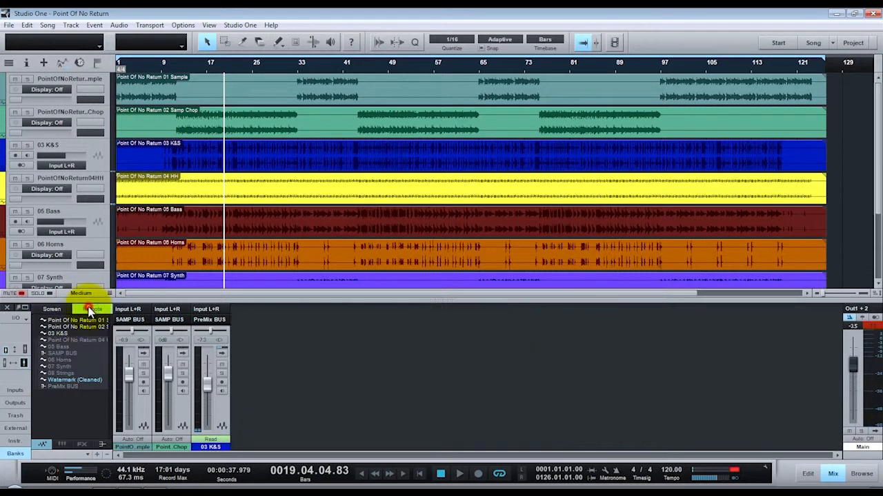
pyautogui.click(50, 309)
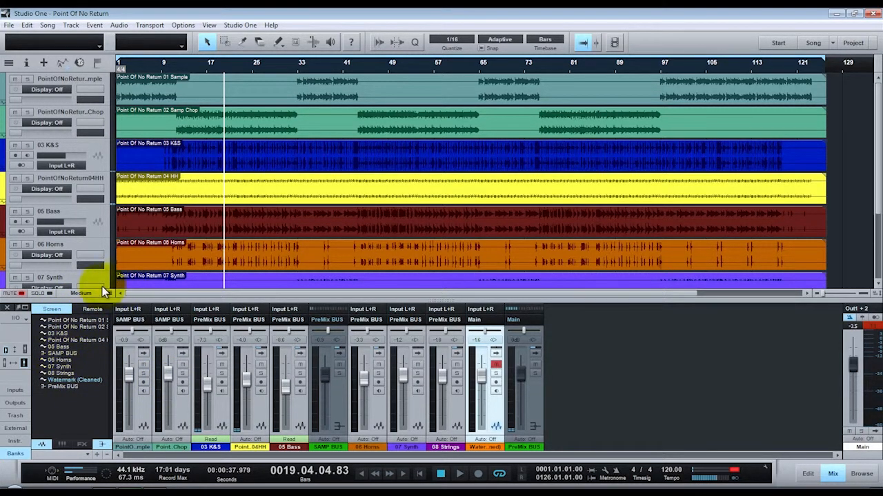
# Move the SAMP BUS channel beside the 02 Samp Chop channel in the Screen bank, and expand and collapse its inserts and sends
pyautogui.click(93, 309)
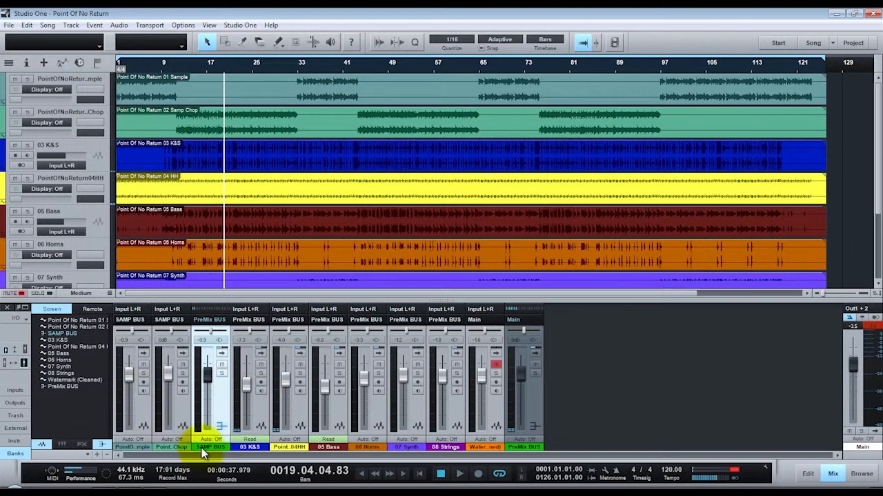
pyautogui.click(221, 420)
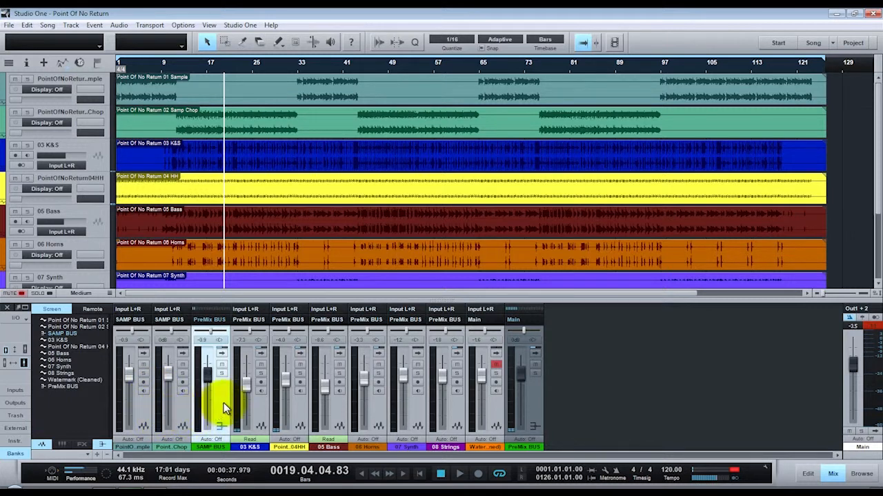
pyautogui.click(221, 426)
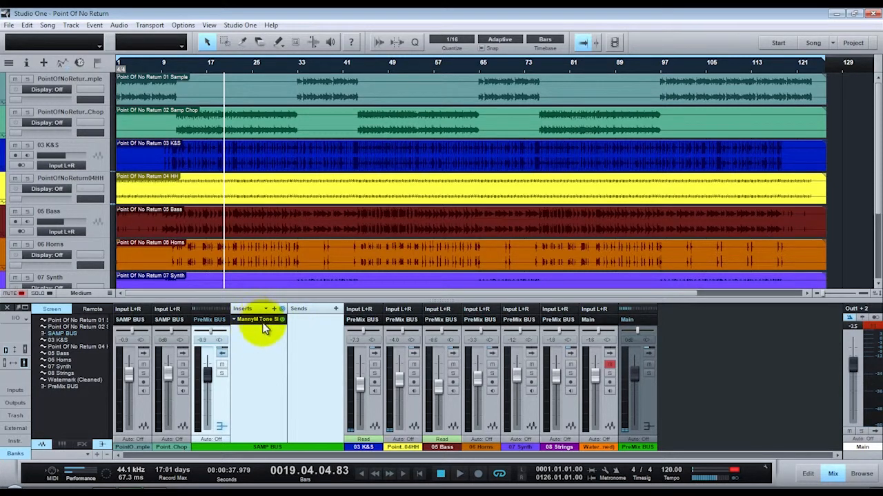
pyautogui.click(219, 397)
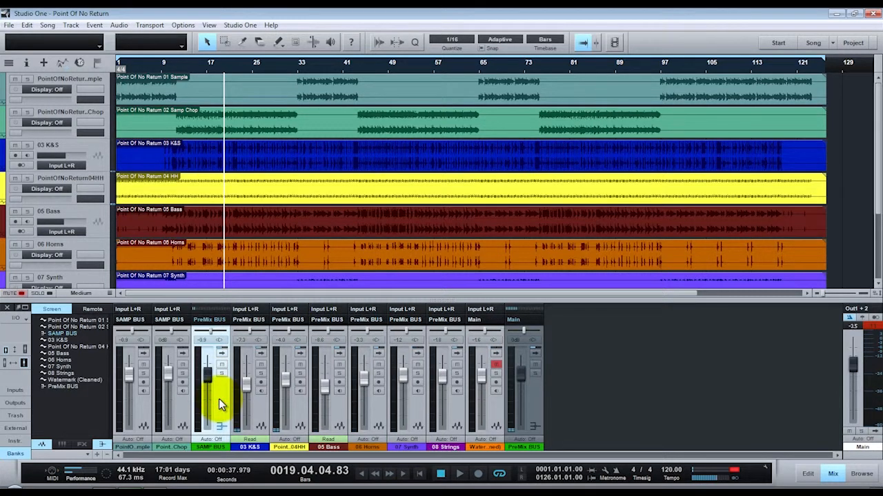
# Open the MannyM Tone Shaper insert on the SAMP BUS channel to examine its sliders, and close the plug-in
pyautogui.click(219, 398)
pyautogui.click(257, 319)
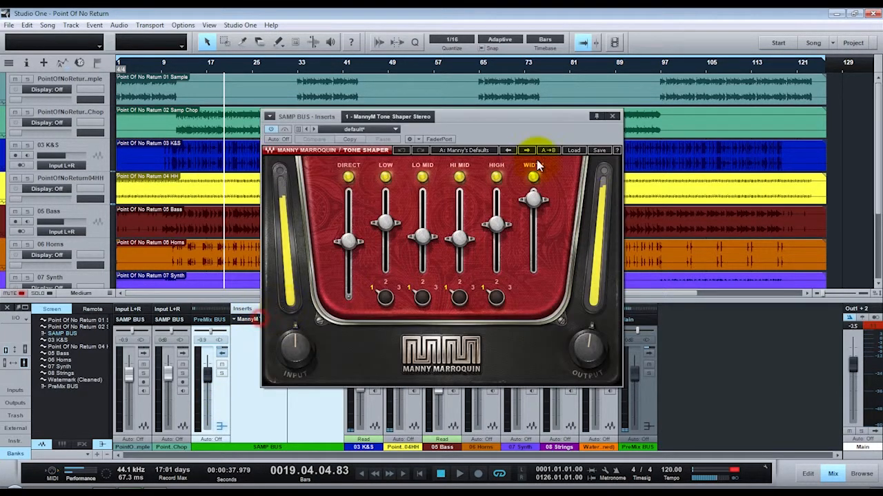
pyautogui.click(535, 250)
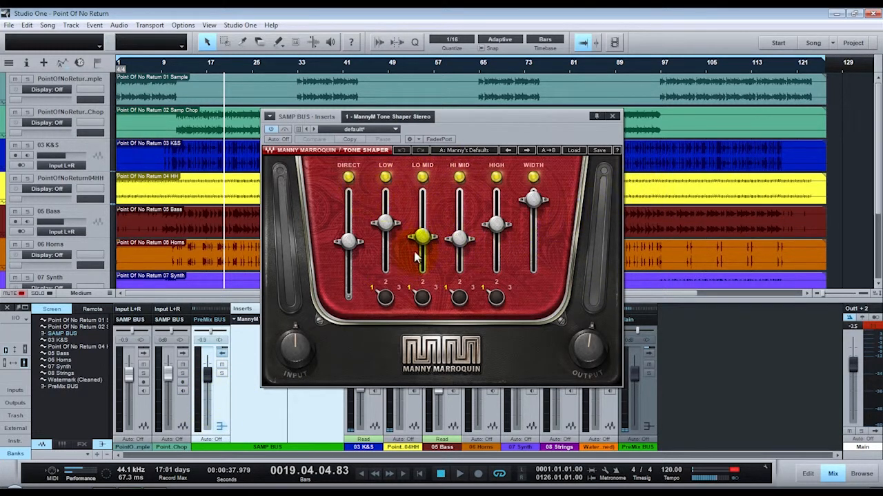
pyautogui.click(611, 116)
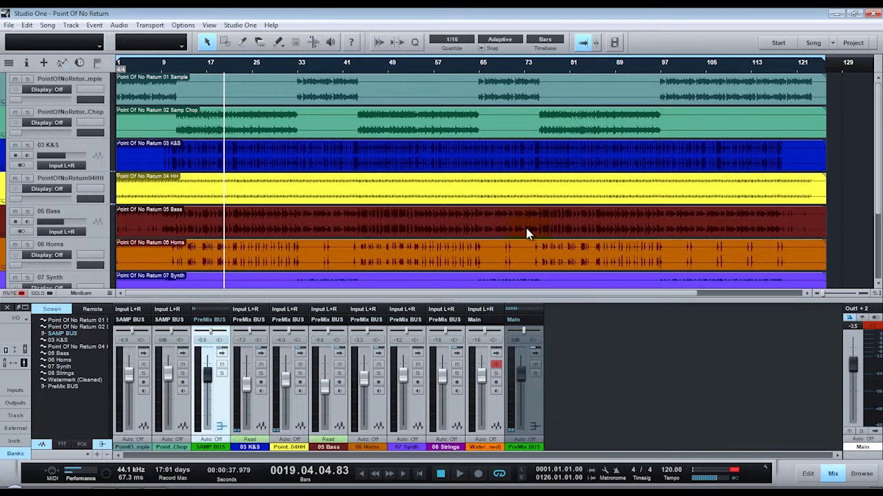
# Start adding new tracks and review the available track types, keeping the type as Audio
pyautogui.click(69, 26)
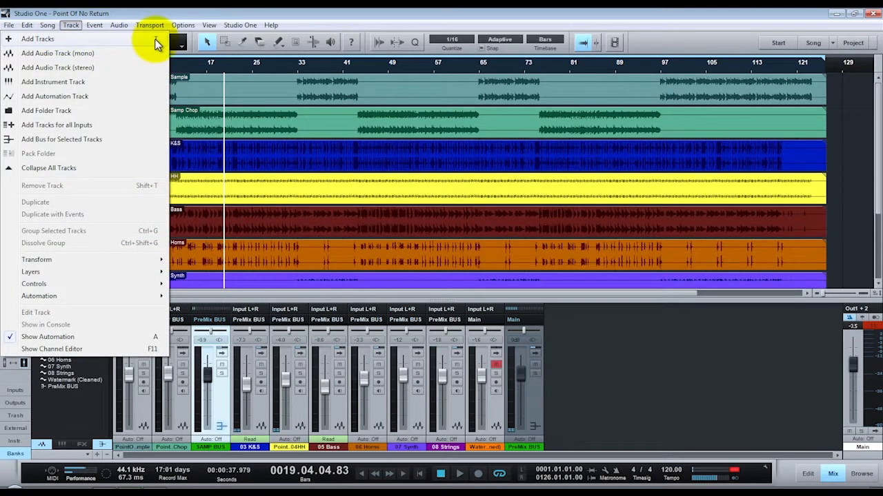
pyautogui.click(578, 348)
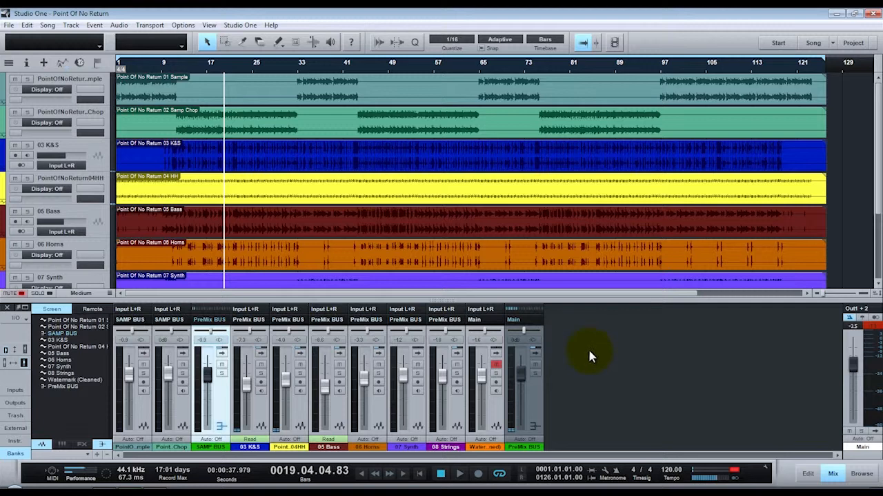
pyautogui.doubleClick(590, 353)
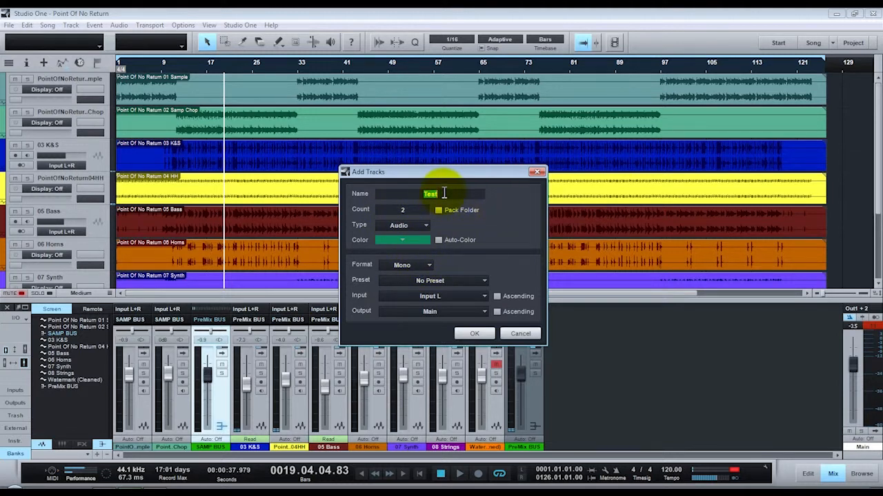
pyautogui.click(408, 226)
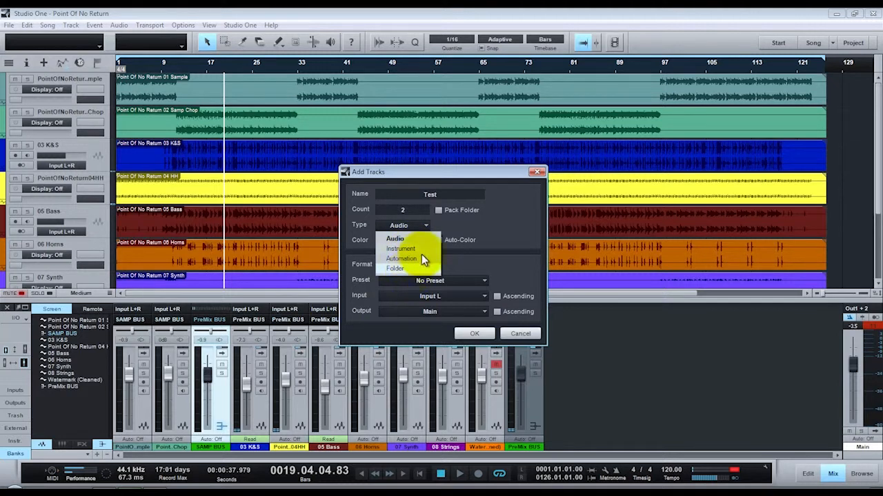
pyautogui.click(506, 229)
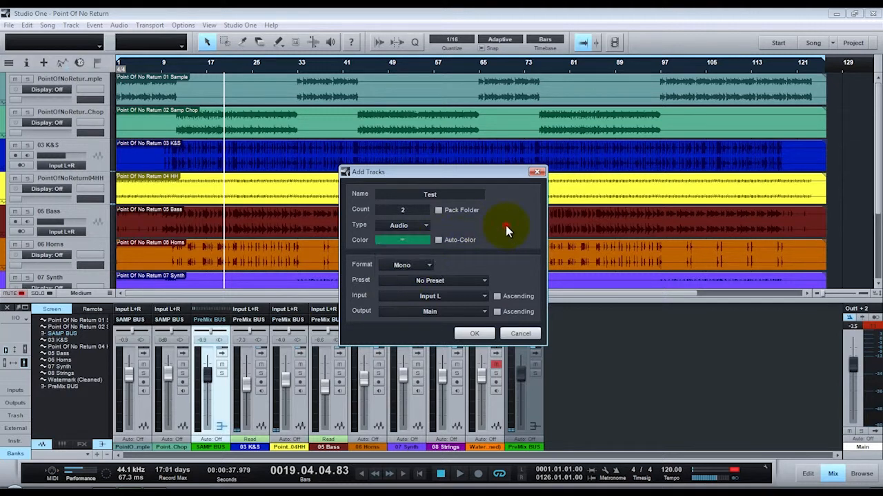
# Set the new tracks' colour to brown and create two mono audio tracks named Test with No Preset, Input L and output Main
pyautogui.click(404, 243)
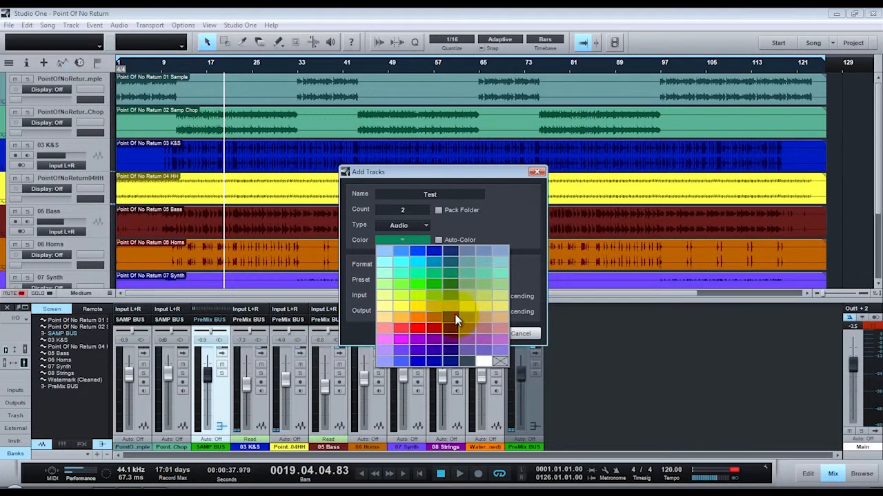
pyautogui.click(455, 320)
pyautogui.click(412, 266)
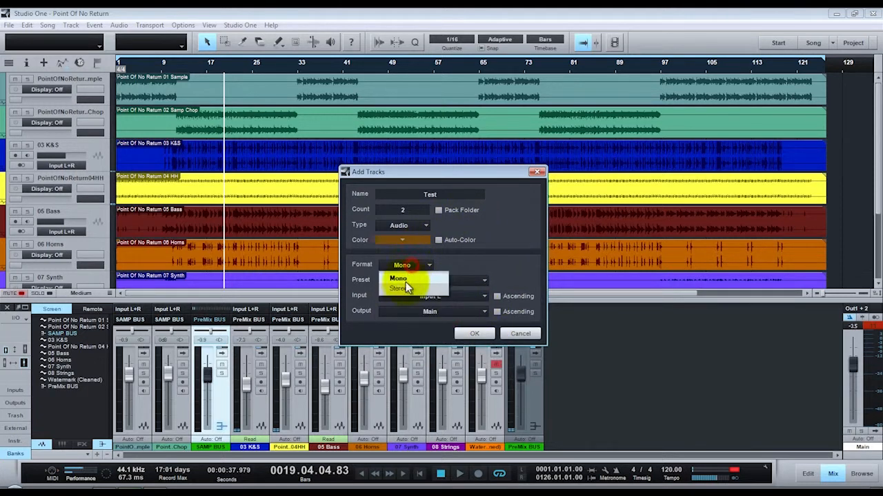
pyautogui.click(487, 243)
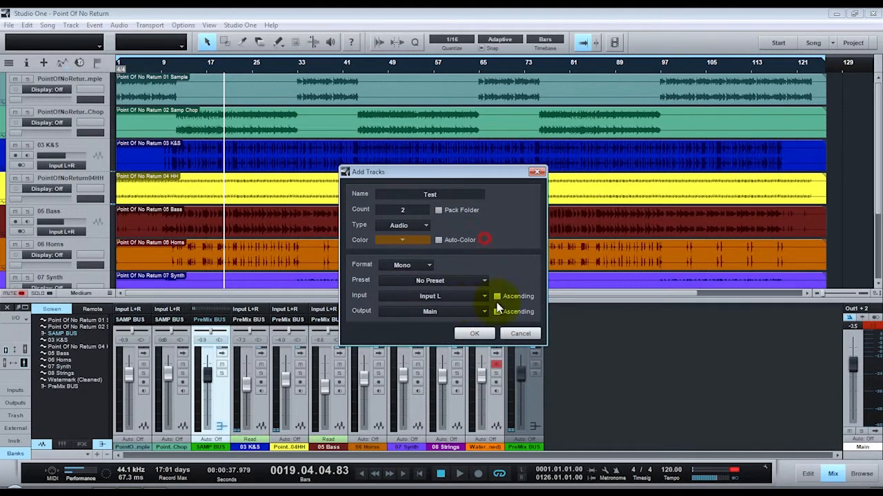
pyautogui.click(463, 281)
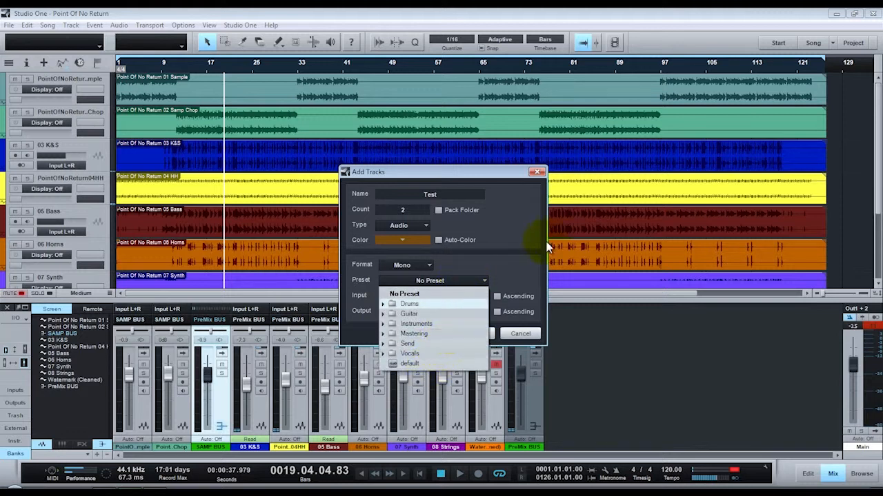
pyautogui.click(520, 172)
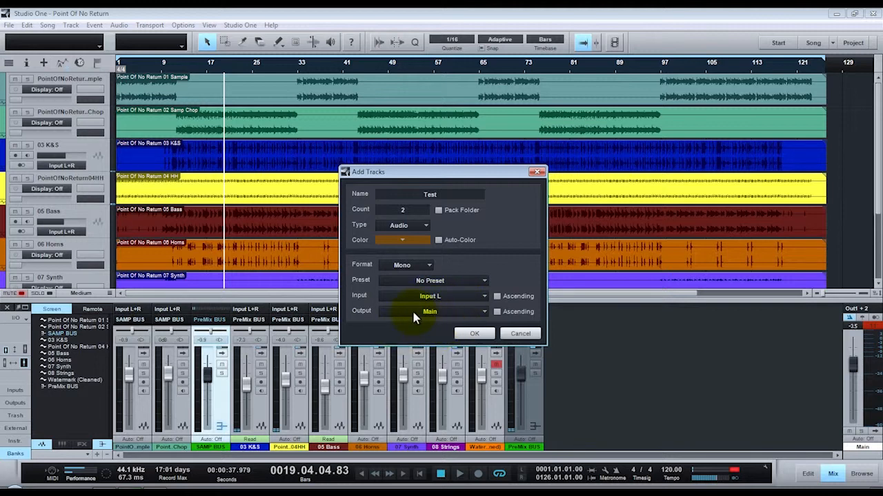
pyautogui.click(471, 336)
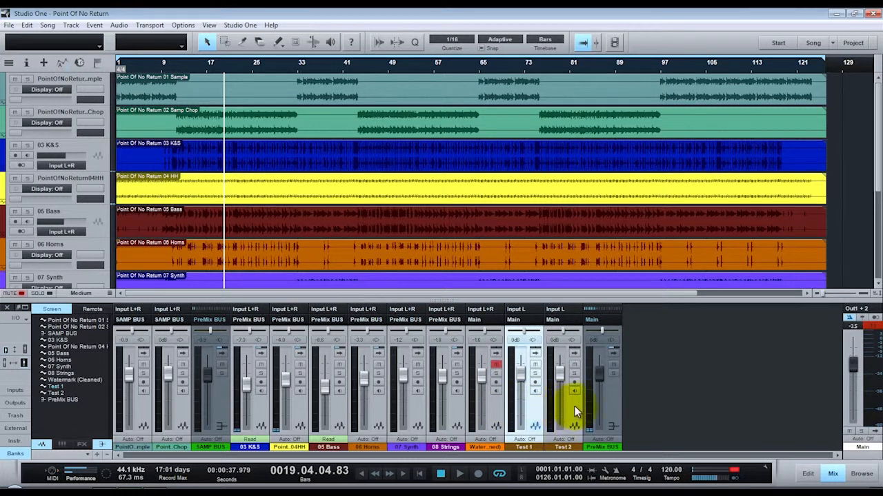
# Select the Test 1 and Test 2 channels together, and select the channel range from 07 Synth to Test 2
pyautogui.click(573, 405)
pyautogui.click(537, 409)
pyautogui.keyDown('ctrl'); pyautogui.click(574, 410); pyautogui.keyUp('ctrl')
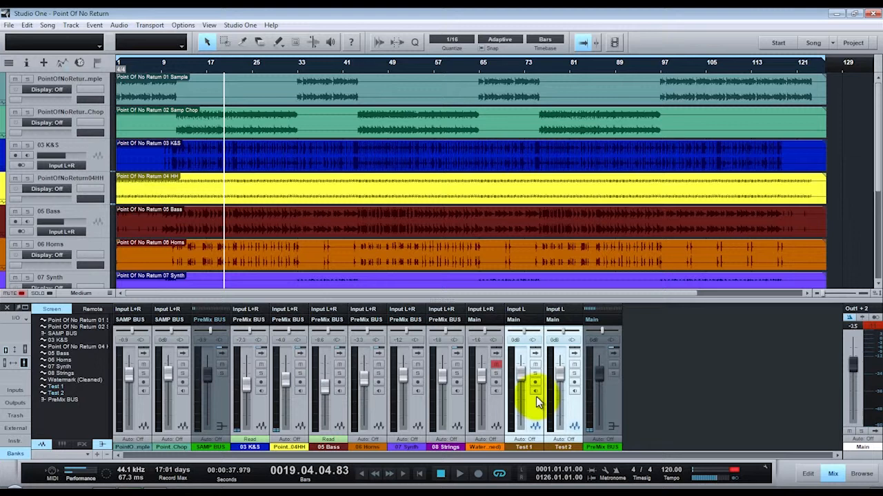
pyautogui.click(414, 401)
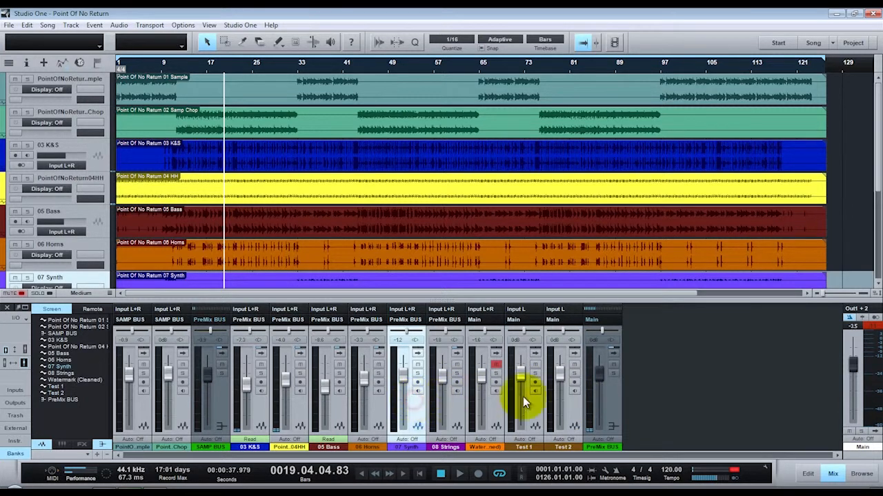
pyautogui.keyDown('shift'); pyautogui.click(569, 402); pyautogui.keyUp('shift')
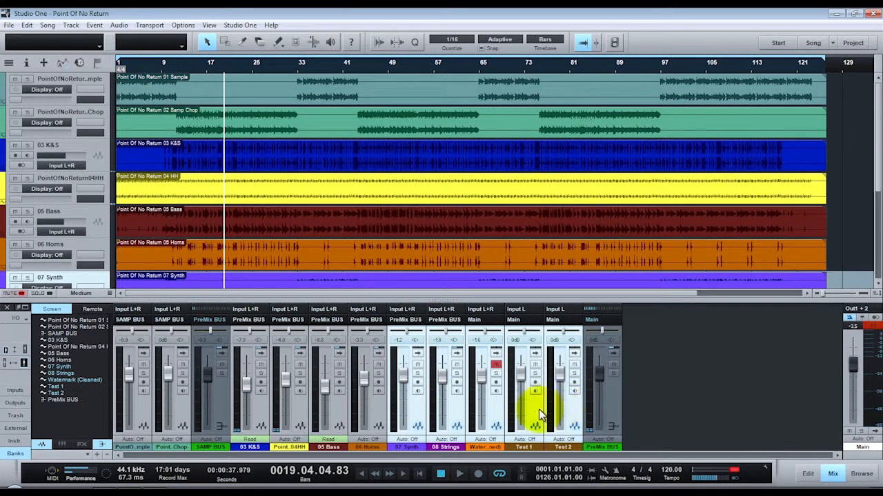
# Move the Test 1 and Test 2 channels together to the end of the console, after PreMix BUS
pyautogui.click(539, 408)
pyautogui.keyDown('ctrl'); pyautogui.click(574, 413); pyautogui.keyUp('ctrl')
pyautogui.moveTo(537, 400); pyautogui.dragTo(633, 406)
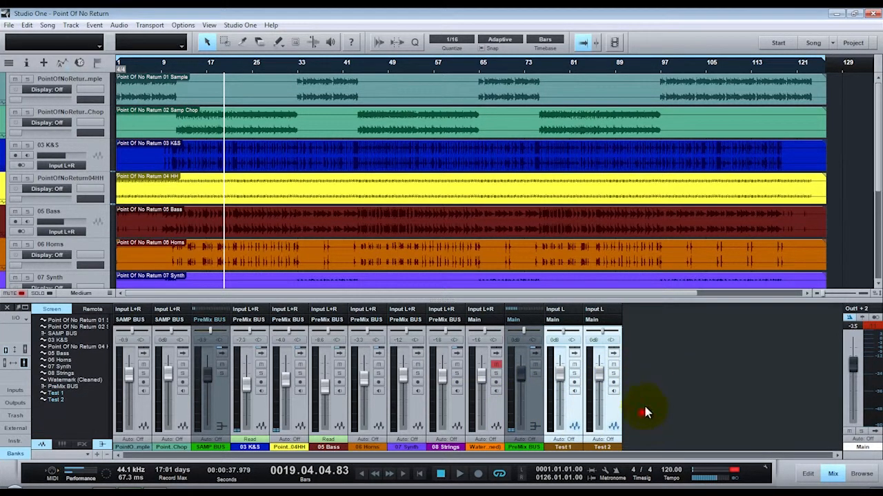
# Arm the Test 1 channel for recording, record a short take from bar 19 and stop the transport
pyautogui.click(568, 408)
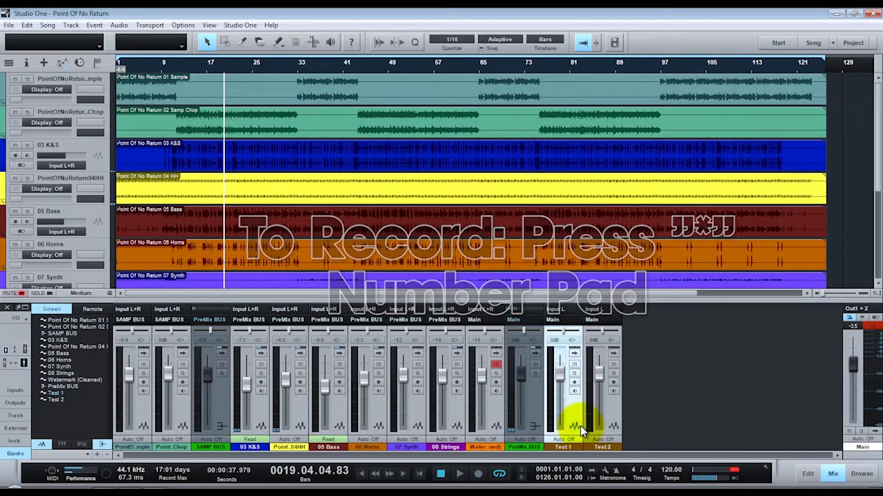
pyautogui.click(573, 383)
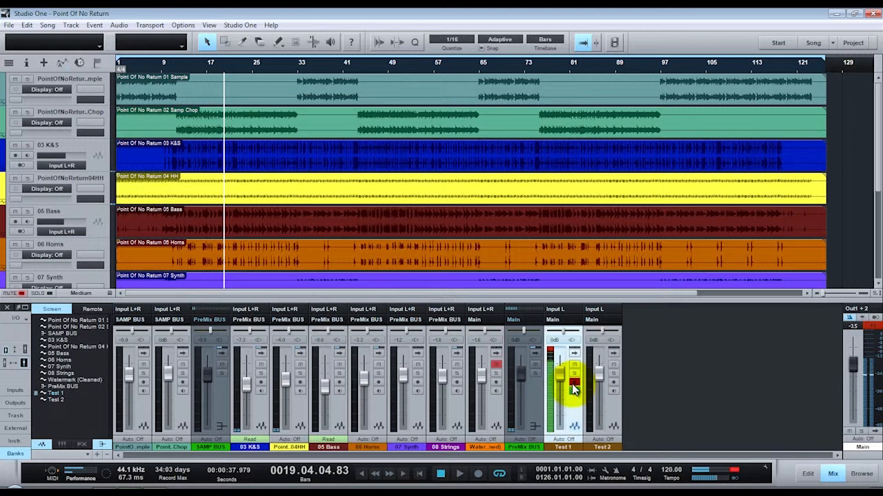
pyautogui.press('KP_Multiply')
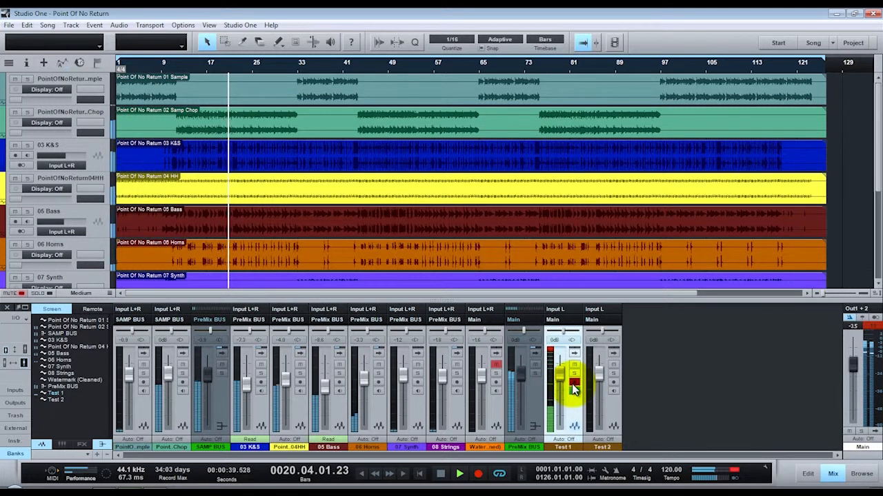
pyautogui.click(573, 391)
pyautogui.press('space')
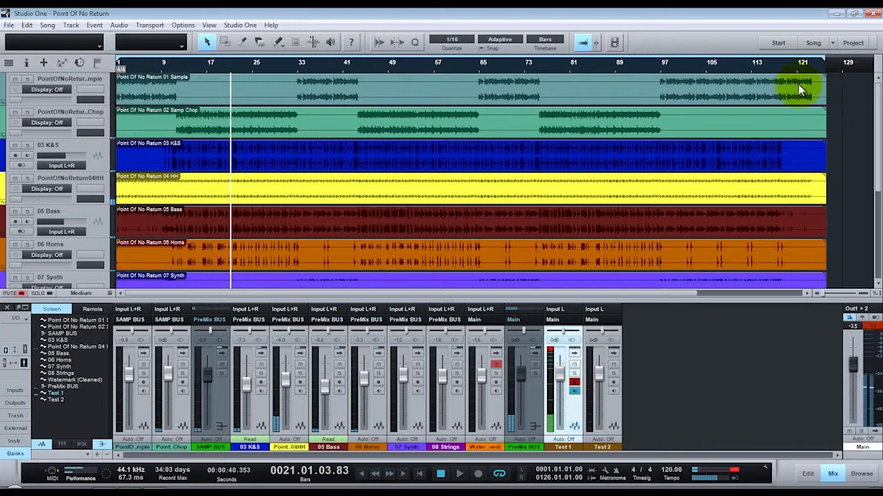
# Turn off record arming and input monitoring on the Test 1 channel
pyautogui.moveTo(876, 142); pyautogui.dragTo(880, 155)
pyautogui.click(573, 382)
pyautogui.click(573, 390)
# Move the playhead to about bar 18 and delete the short recorded clip from the Test 1 track
pyautogui.moveTo(877, 166); pyautogui.dragTo(869, 266)
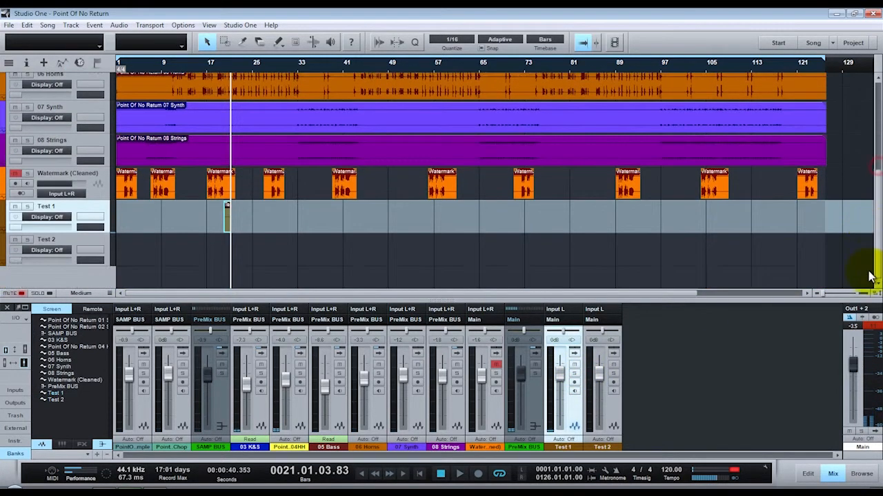
pyautogui.click(217, 226)
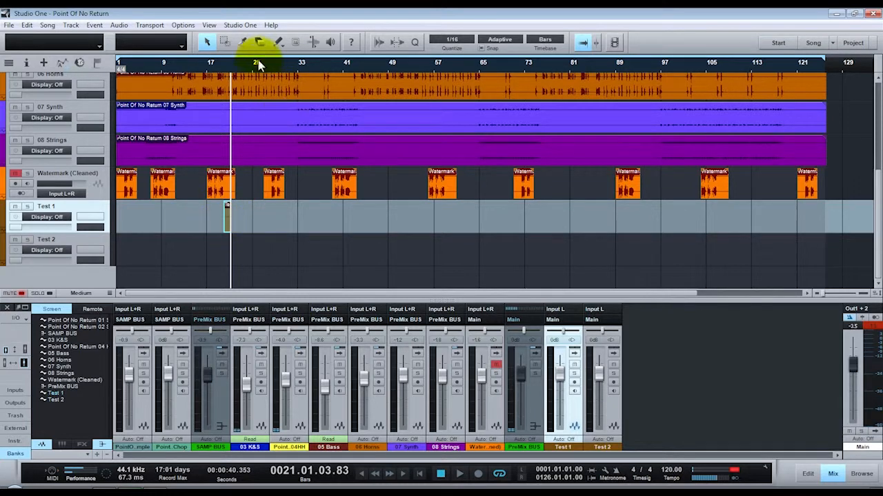
pyautogui.click(216, 68)
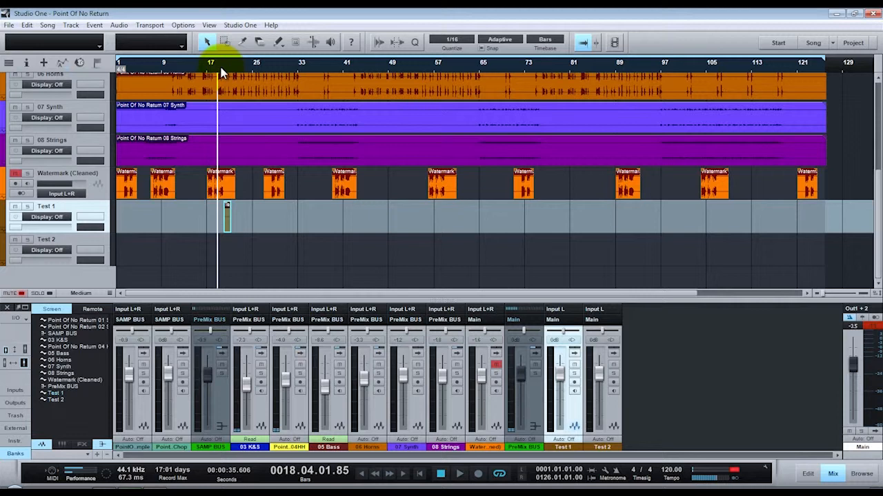
pyautogui.click(233, 179)
pyautogui.click(230, 217)
pyautogui.press('Delete')
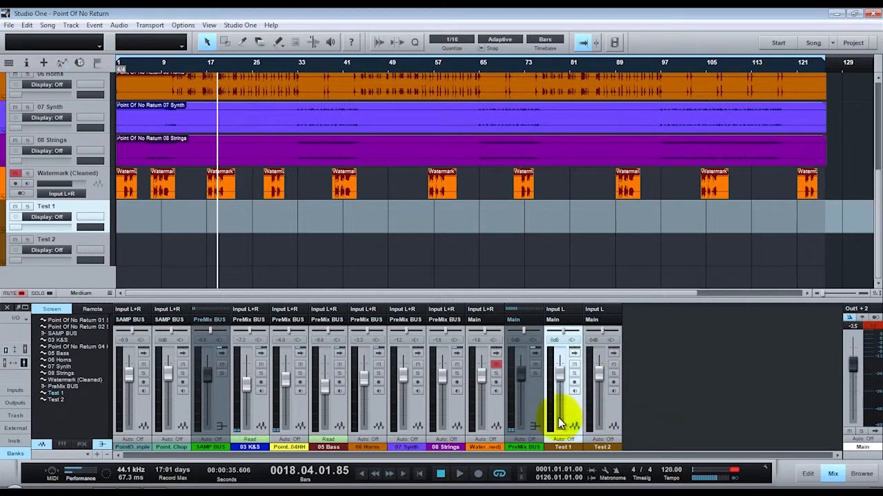
# Select the Test 1 and Test 2 channels and add a bus for the selected tracks
pyautogui.click(614, 405)
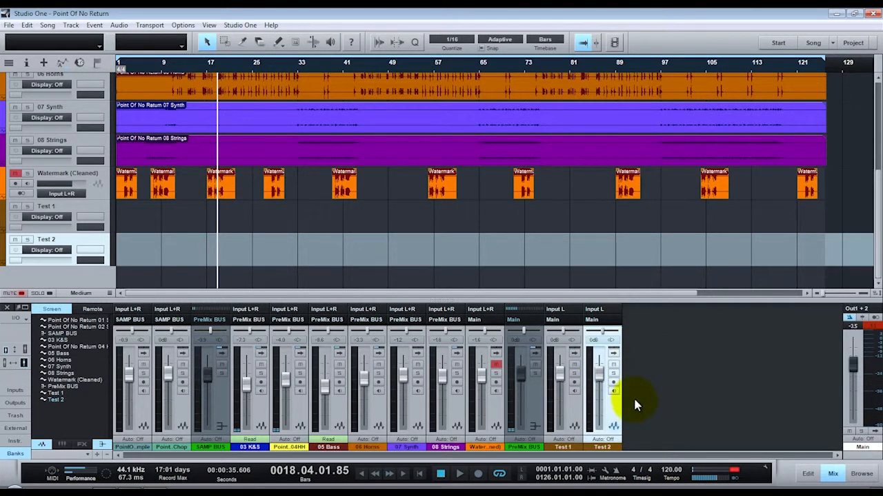
pyautogui.click(568, 405)
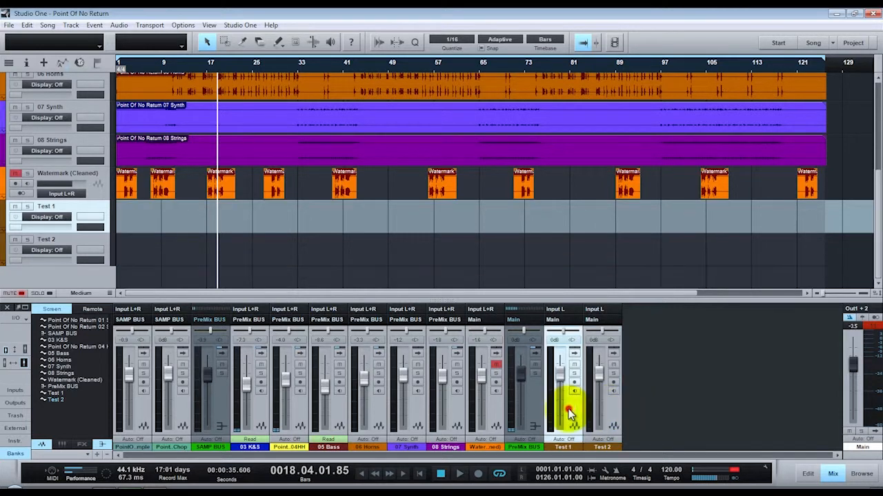
pyautogui.keyDown('shift'); pyautogui.click(608, 411); pyautogui.keyUp('shift')
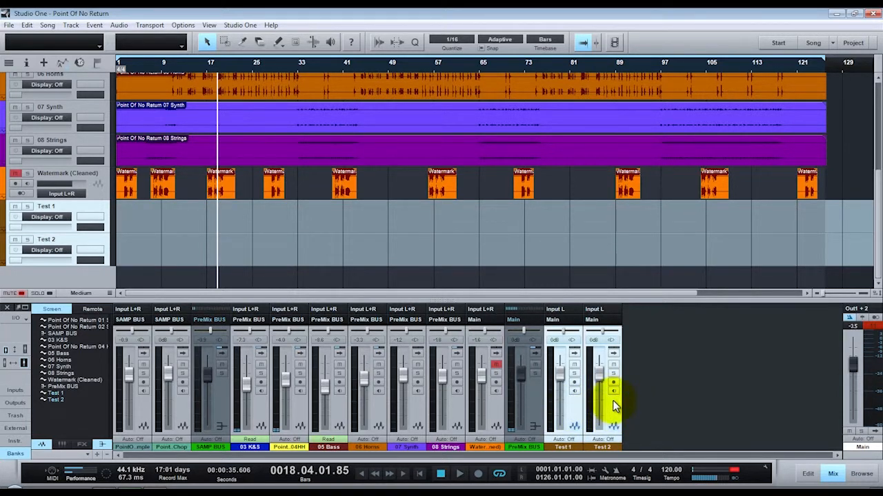
pyautogui.rightClick(613, 403)
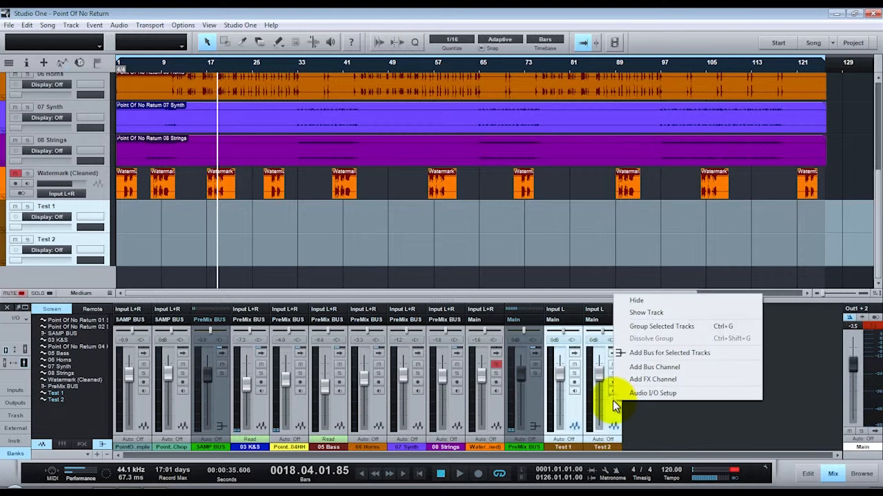
pyautogui.click(675, 353)
pyautogui.click(646, 410)
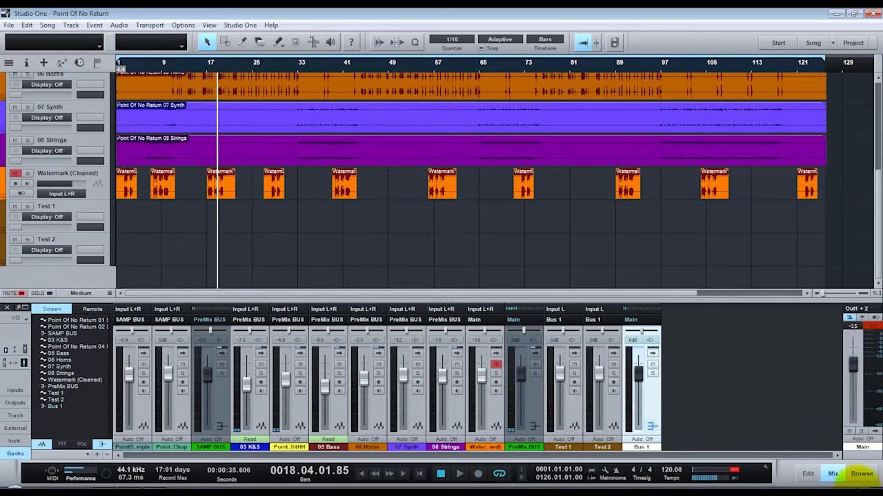
# Open the effects browser and compare the Flat, Folder, Vendor and Category sort orders, leaving it sorted by Vendor
pyautogui.click(864, 475)
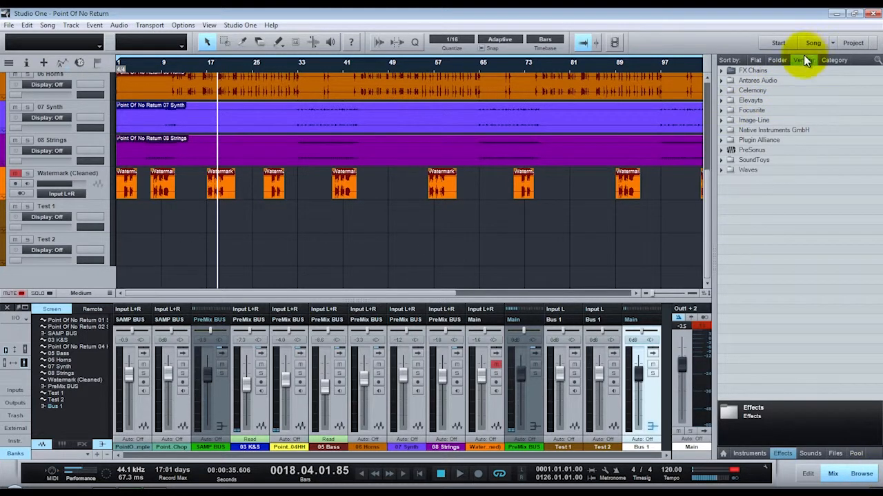
pyautogui.click(753, 60)
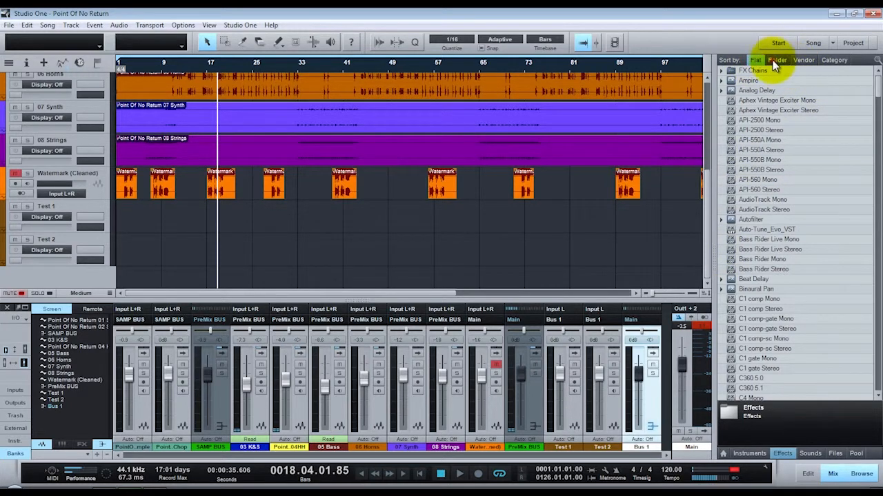
pyautogui.click(778, 60)
pyautogui.click(804, 60)
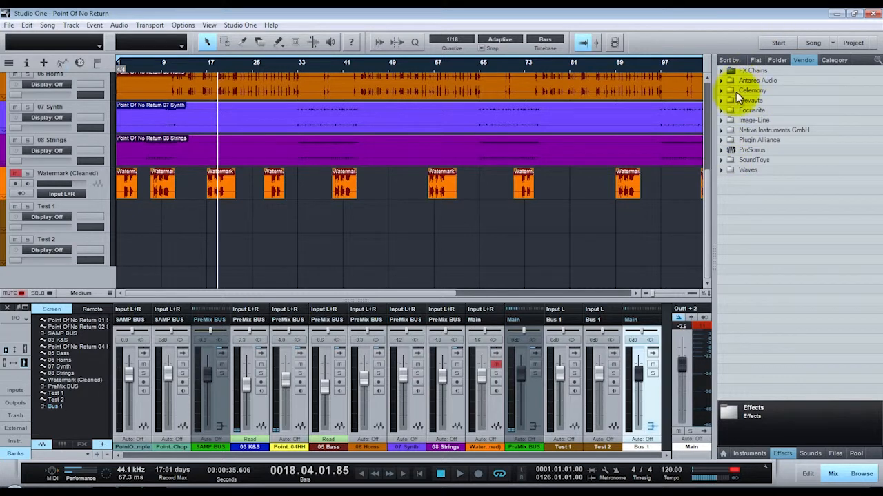
pyautogui.click(835, 61)
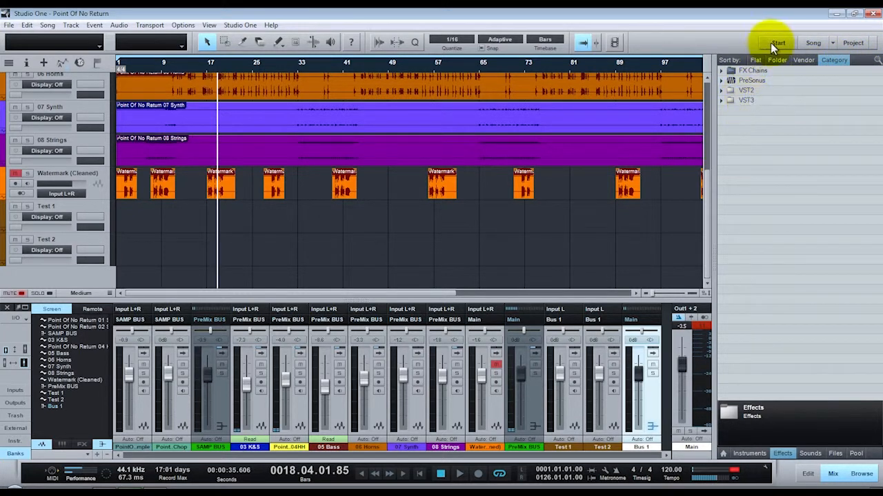
pyautogui.click(801, 60)
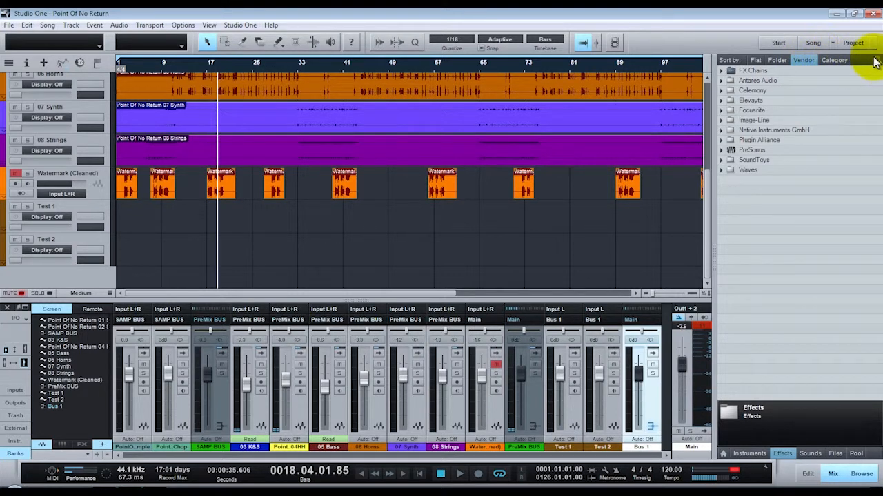
pyautogui.click(835, 60)
pyautogui.rightClick(800, 192)
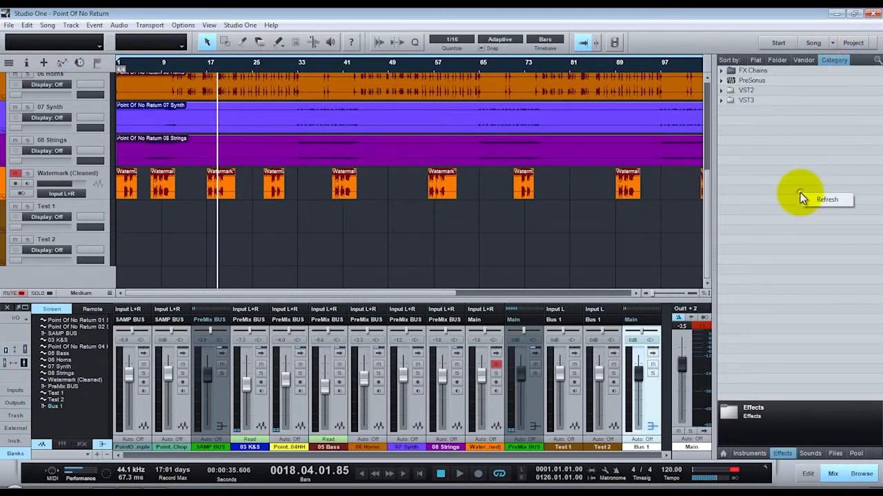
pyautogui.click(786, 188)
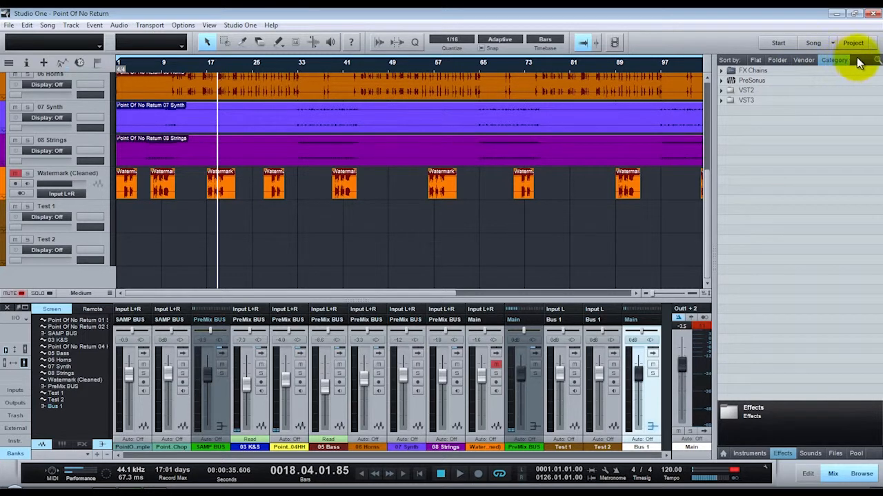
pyautogui.click(804, 60)
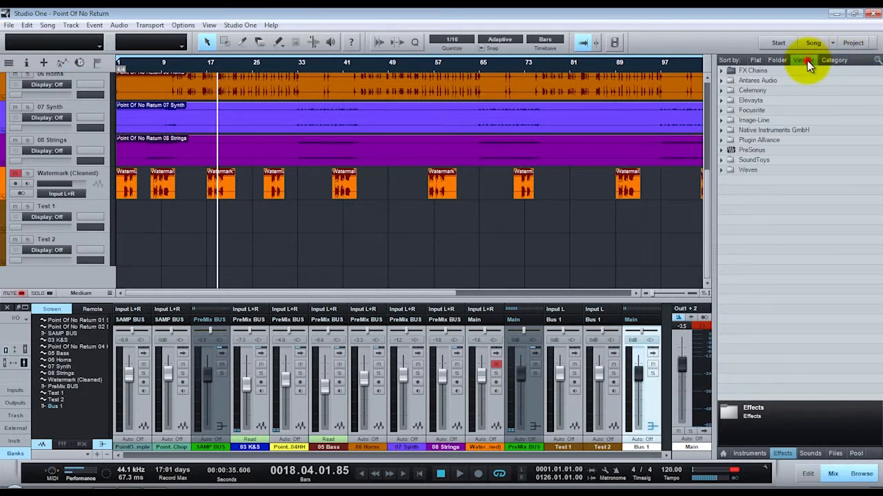
# Search the effects for "rverb" and insert RVerb Stereo on the Bus 1 channel
pyautogui.click(877, 59)
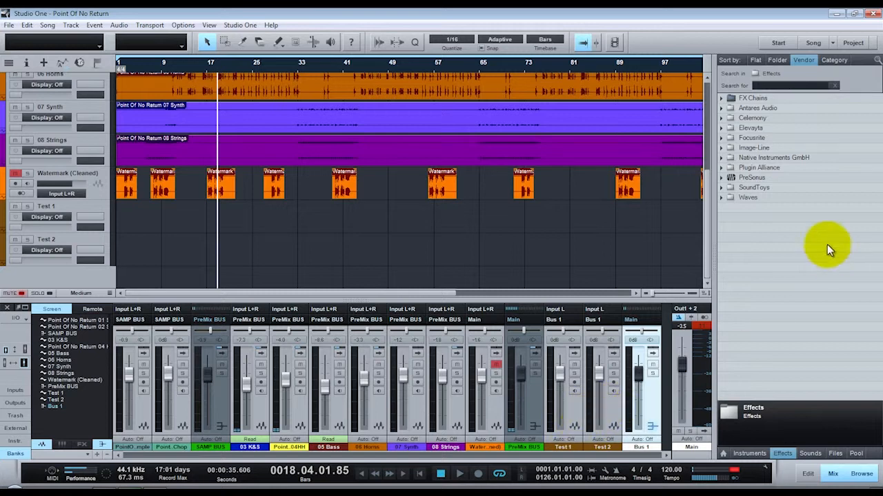
pyautogui.write('rve')
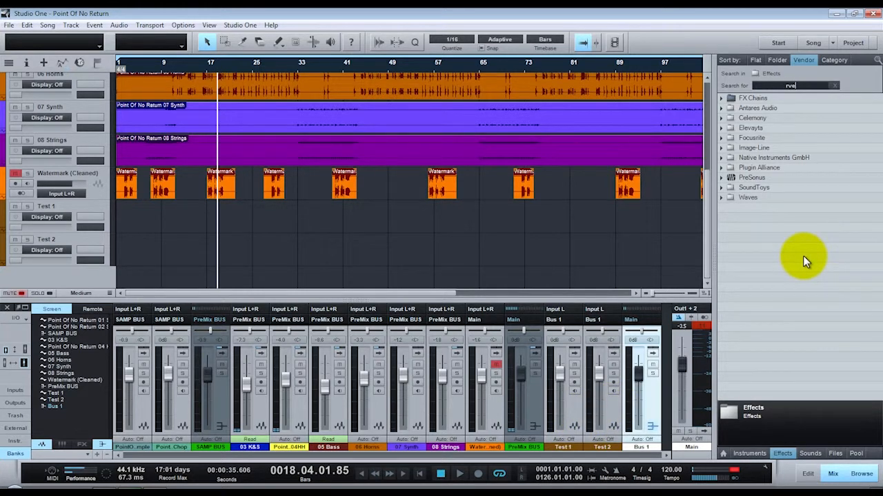
pyautogui.write('rb')
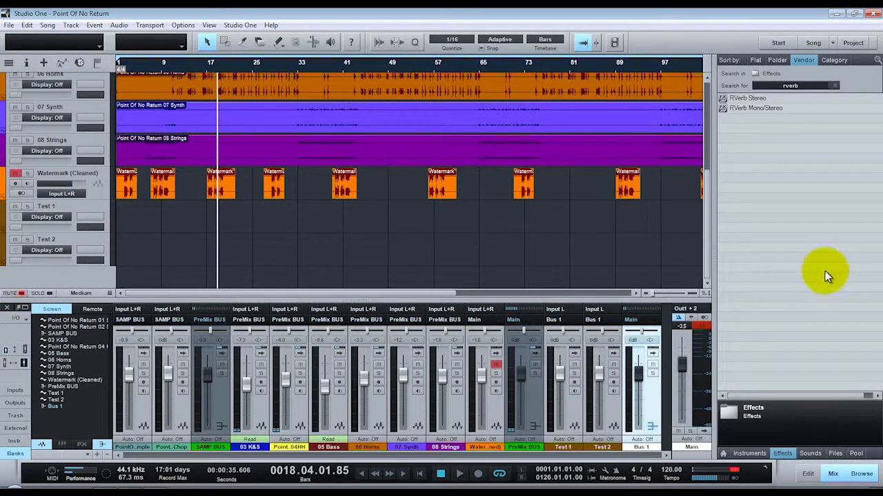
pyautogui.click(761, 106)
pyautogui.click(753, 98)
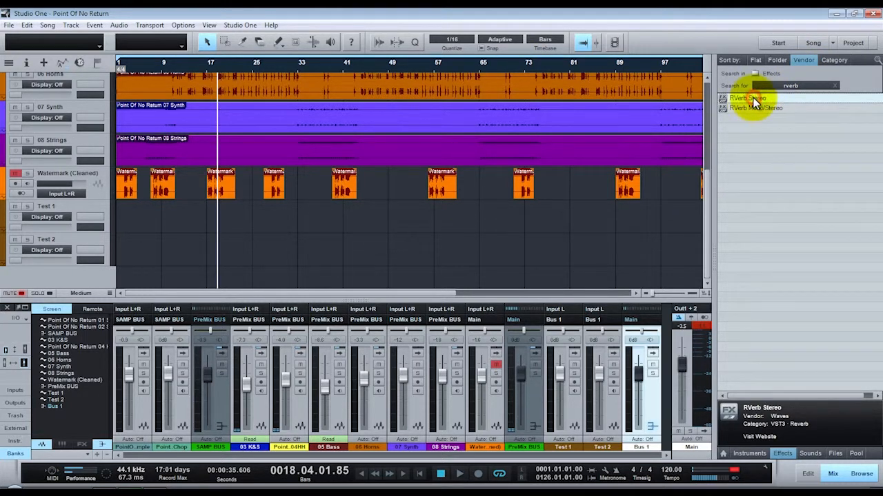
pyautogui.moveTo(753, 98); pyautogui.dragTo(653, 394)
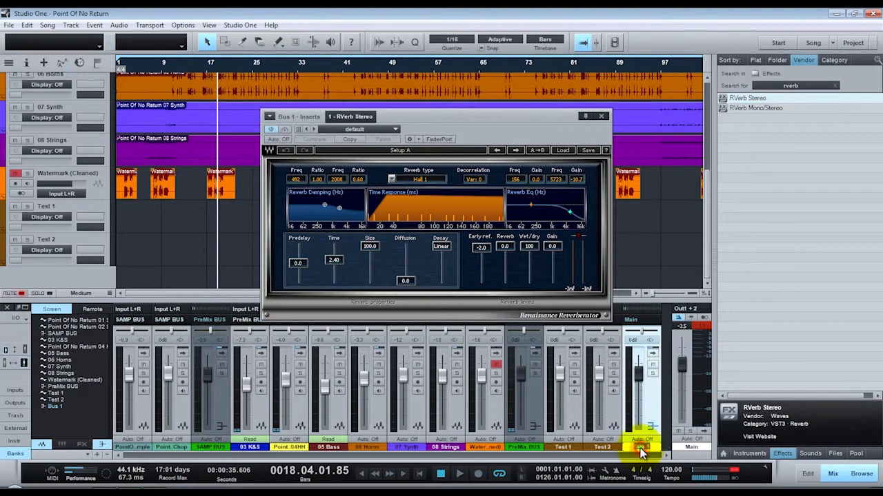
# Rename the new bus channel as Test BUS and set its colour to dark green
pyautogui.write('Test BUS')
pyautogui.press('Return')
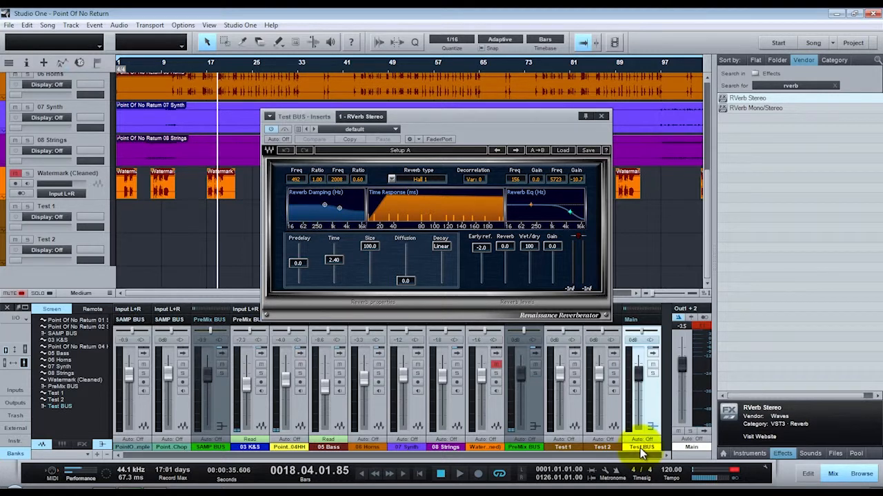
pyautogui.click(641, 448)
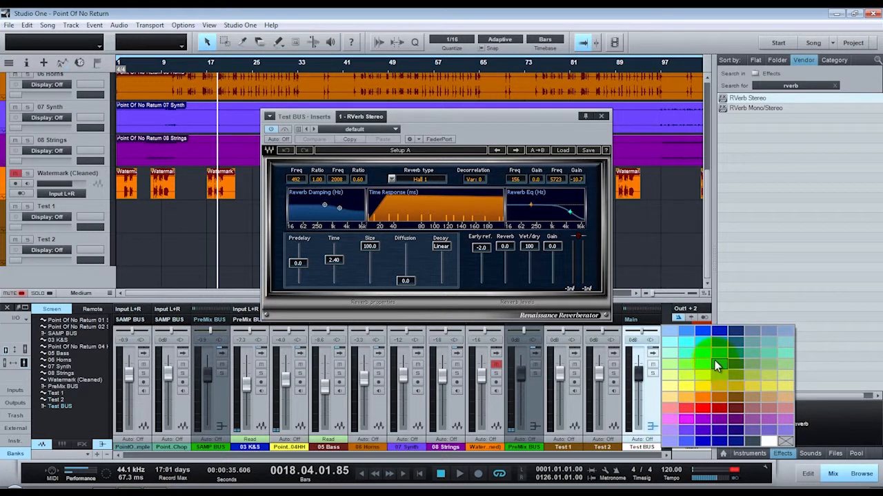
pyautogui.click(707, 369)
pyautogui.click(645, 445)
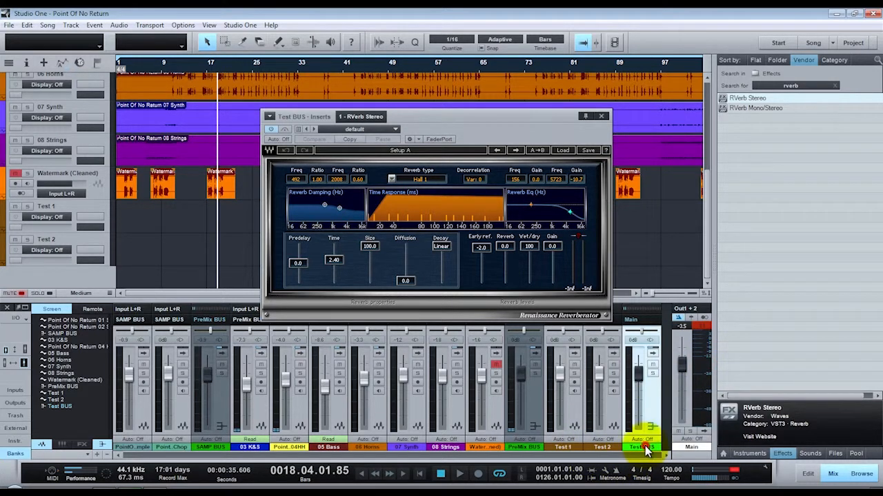
pyautogui.click(728, 360)
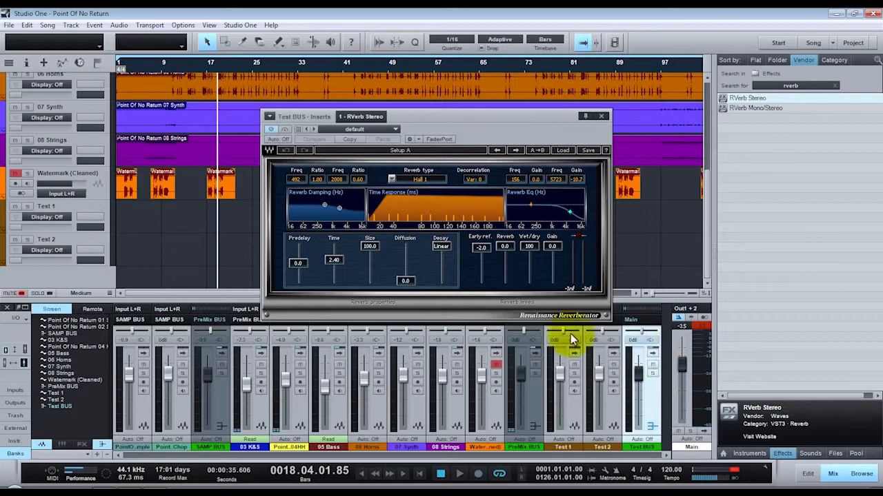
# Expand the inserts and sends of the Test BUS channel and move the RVerb window clear of the console
pyautogui.click(650, 396)
pyautogui.moveTo(525, 115); pyautogui.dragTo(602, 20)
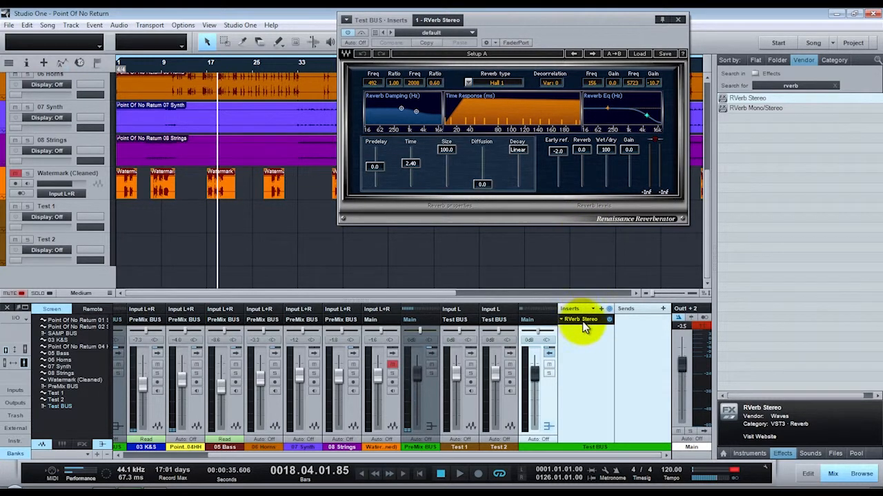
# Select the Test 1 and Test 2 channels together and review the option for adding a bus for them
pyautogui.moveTo(486, 414)
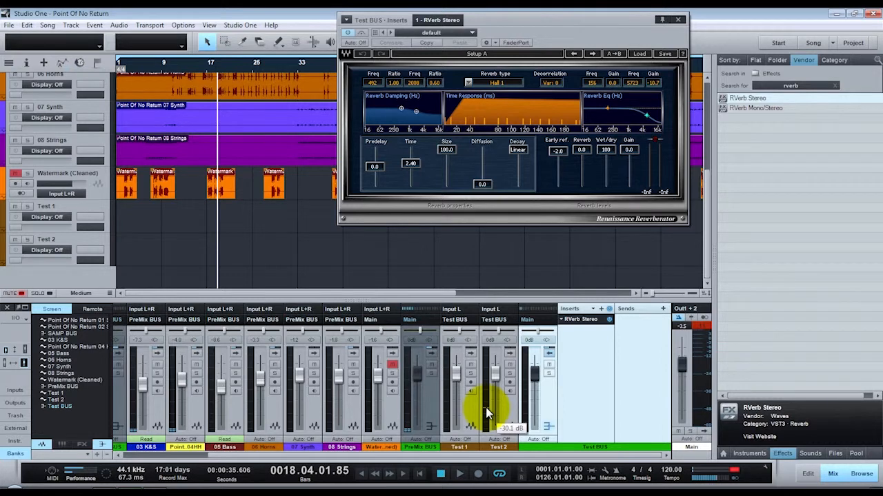
pyautogui.click(545, 407)
pyautogui.click(647, 420)
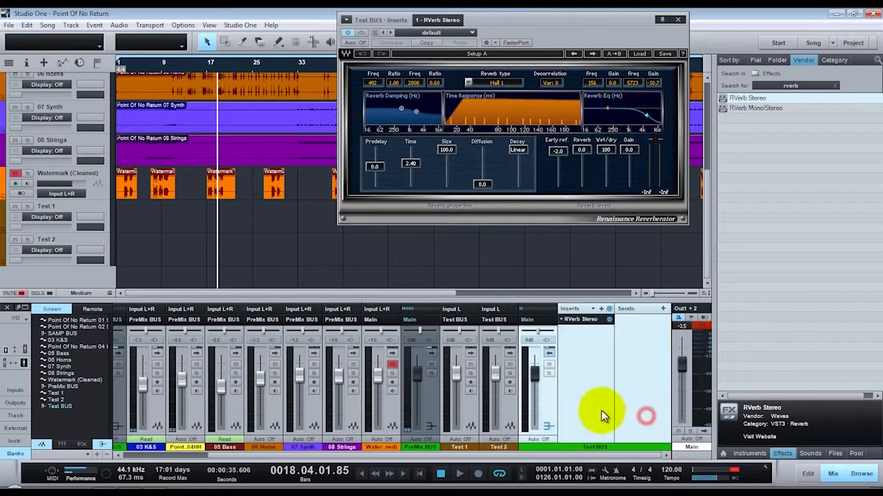
pyautogui.click(503, 413)
pyautogui.click(524, 410)
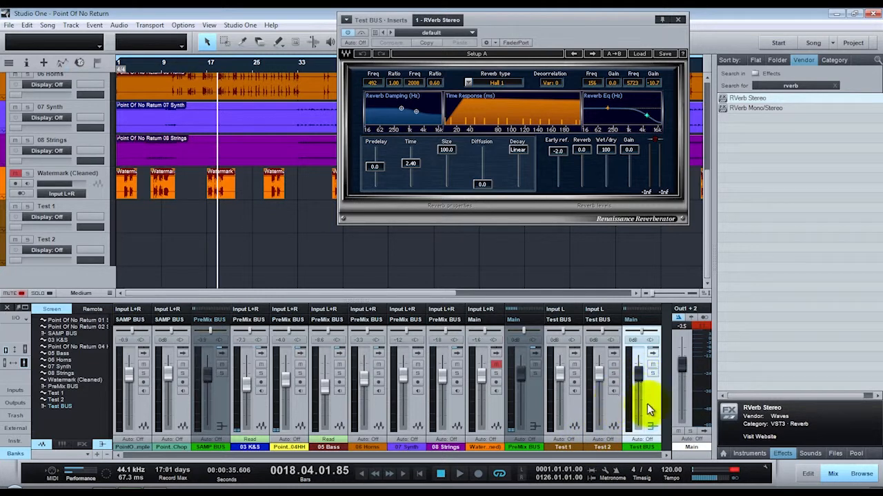
pyautogui.click(572, 404)
pyautogui.keyDown('shift'); pyautogui.click(603, 407); pyautogui.keyUp('shift')
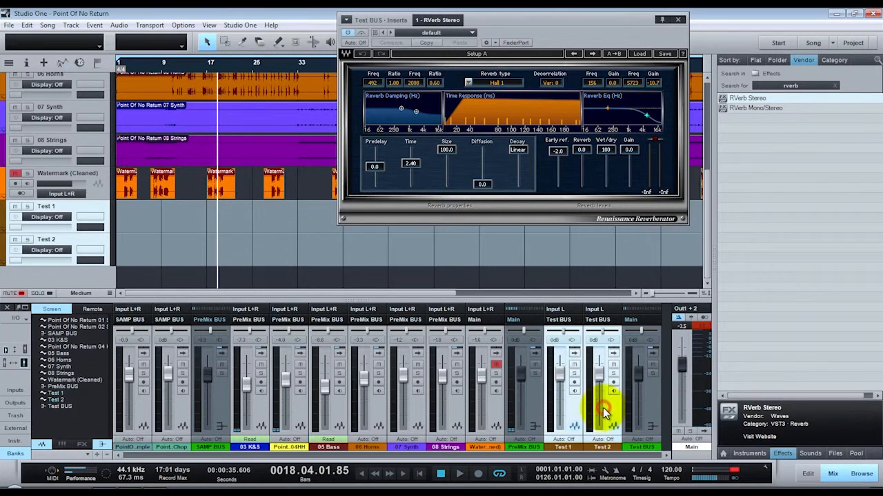
pyautogui.rightClick(607, 407)
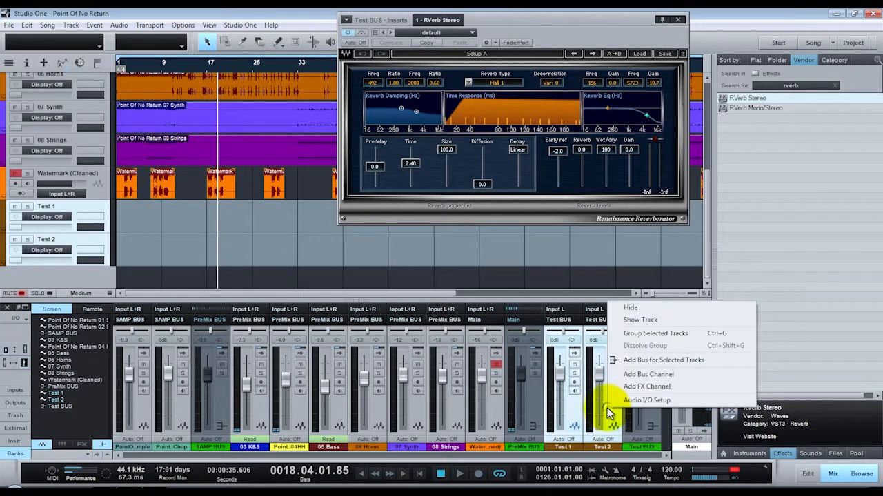
pyautogui.click(654, 361)
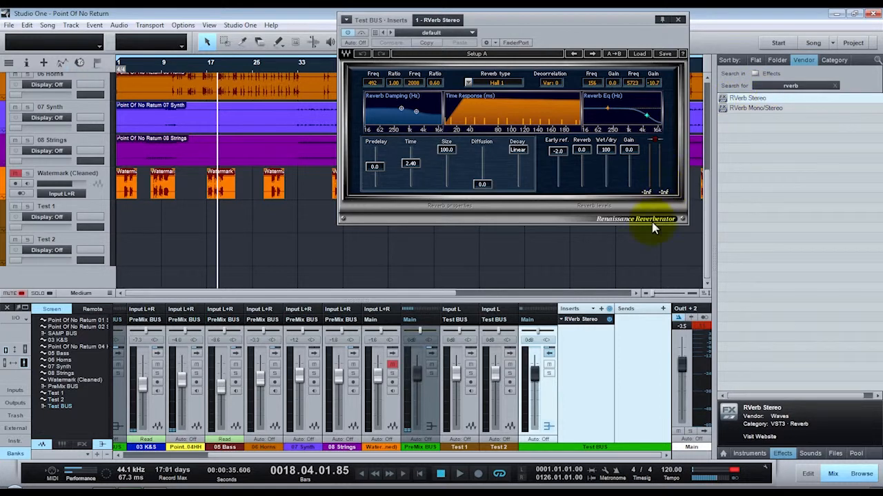
# Replace RVerb Stereo on the Test BUS channel with RVerb Mono/Stereo and close the effect's window
pyautogui.rightClick(566, 320)
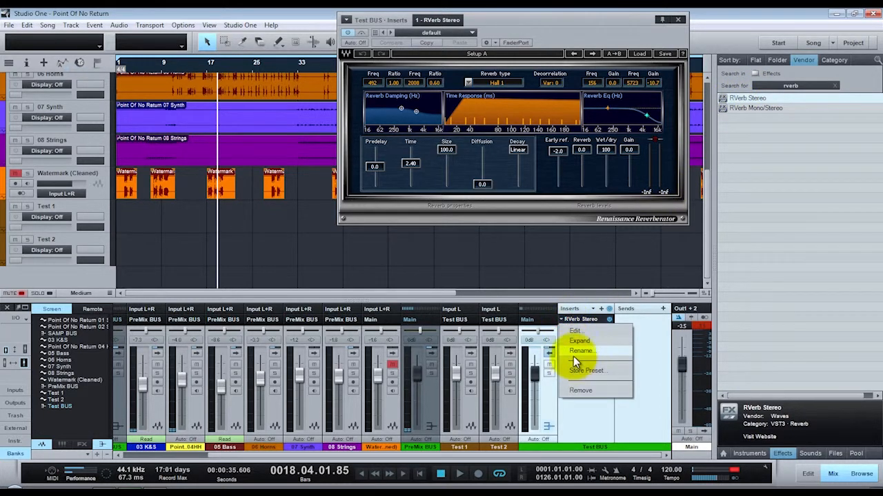
pyautogui.click(574, 390)
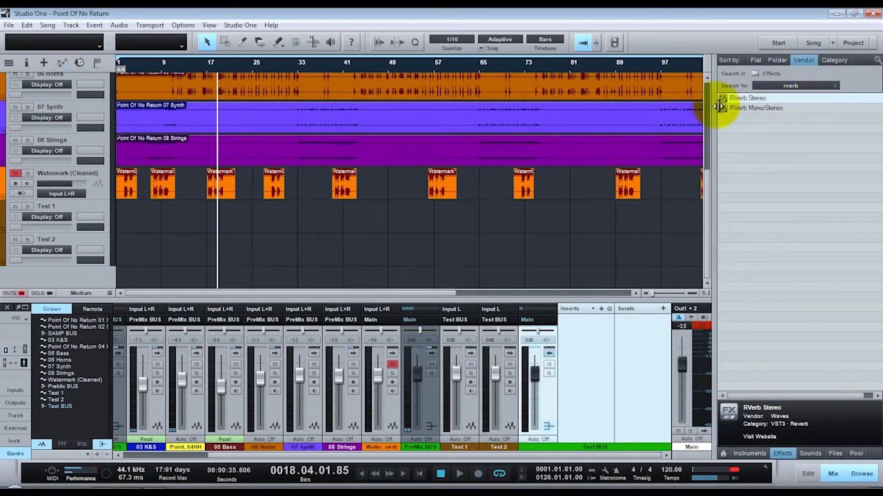
pyautogui.moveTo(749, 108); pyautogui.dragTo(580, 359)
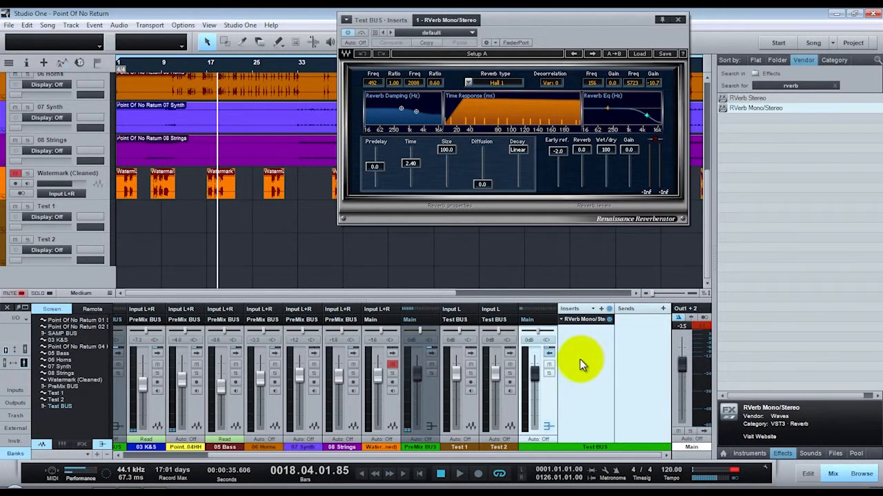
pyautogui.click(549, 424)
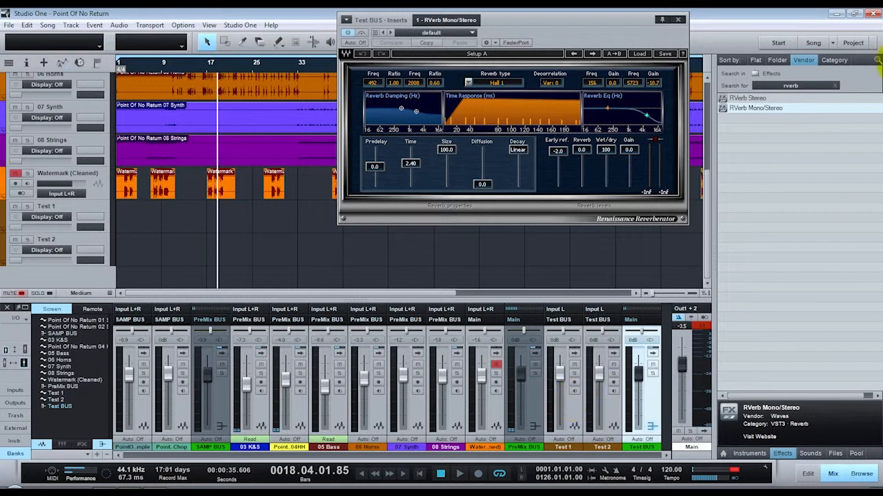
pyautogui.click(678, 19)
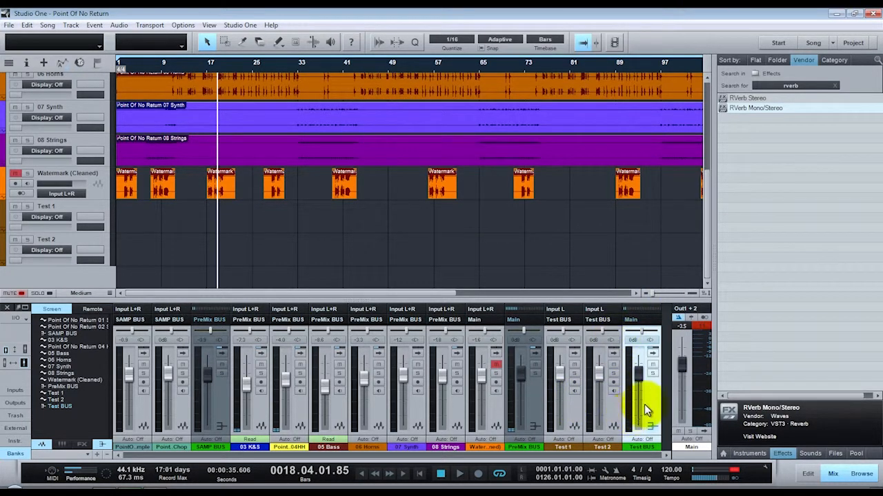
# Remove the Test BUS channel from the console, confirming its move to the Trash Bin
pyautogui.click(610, 412)
pyautogui.click(562, 413)
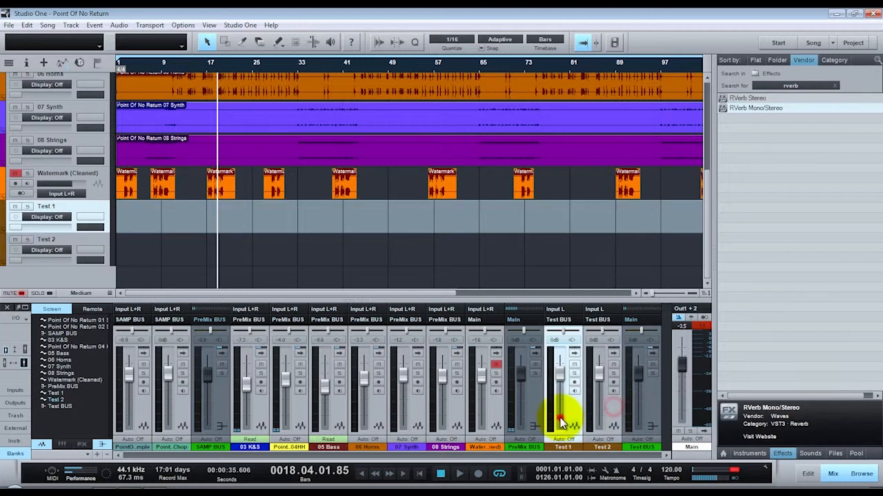
pyautogui.click(647, 414)
pyautogui.rightClick(647, 413)
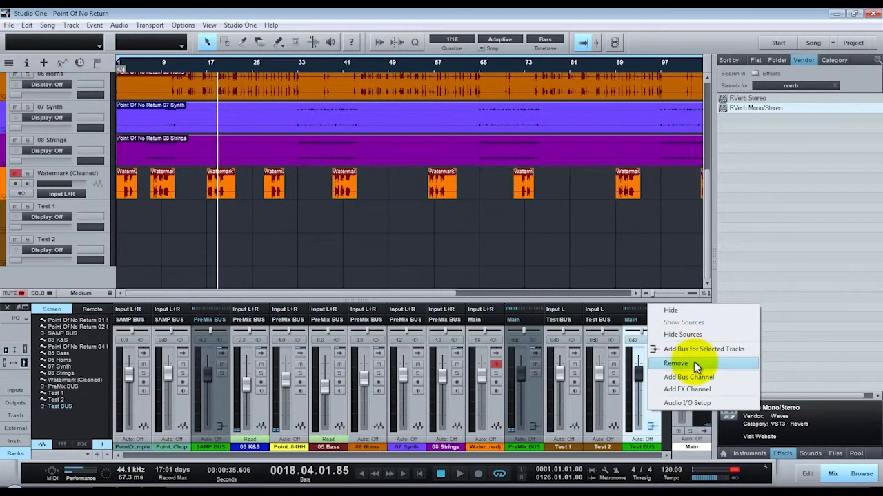
pyautogui.click(694, 364)
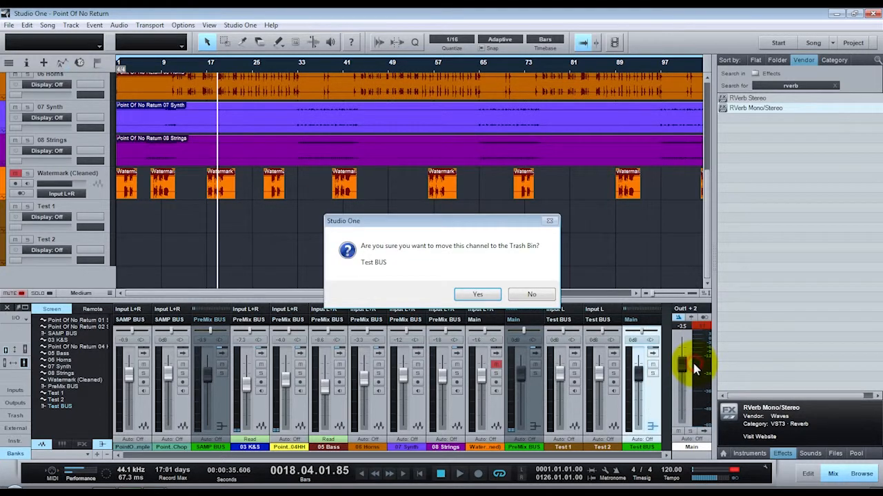
pyautogui.click(485, 294)
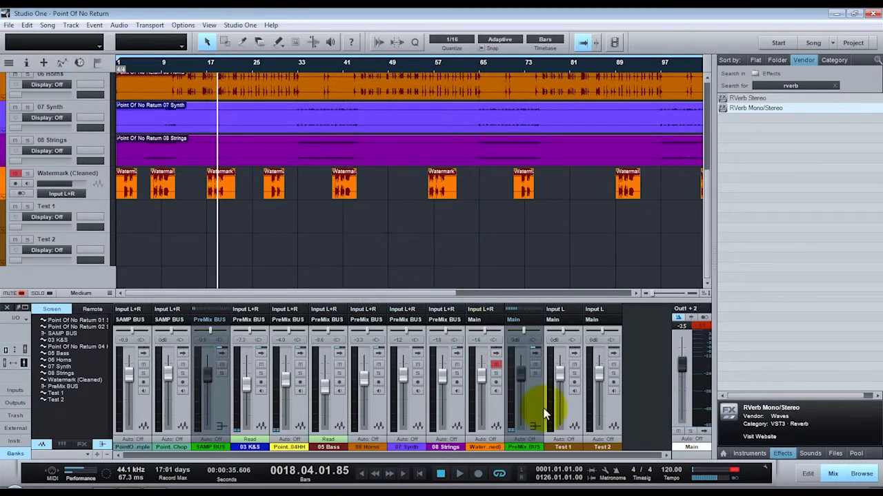
# Delete the Test 1 and Test 2 tracks together from the song
pyautogui.click(574, 412)
pyautogui.keyDown('shift'); pyautogui.click(610, 405); pyautogui.keyUp('shift')
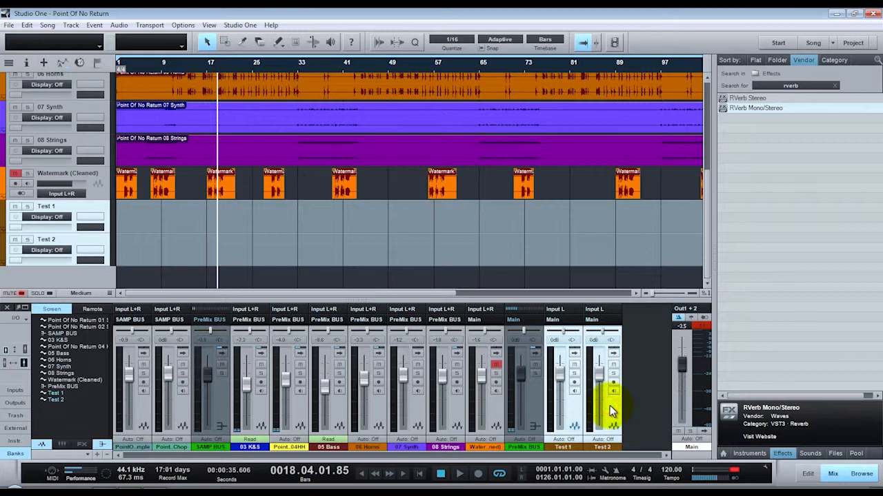
pyautogui.rightClick(610, 405)
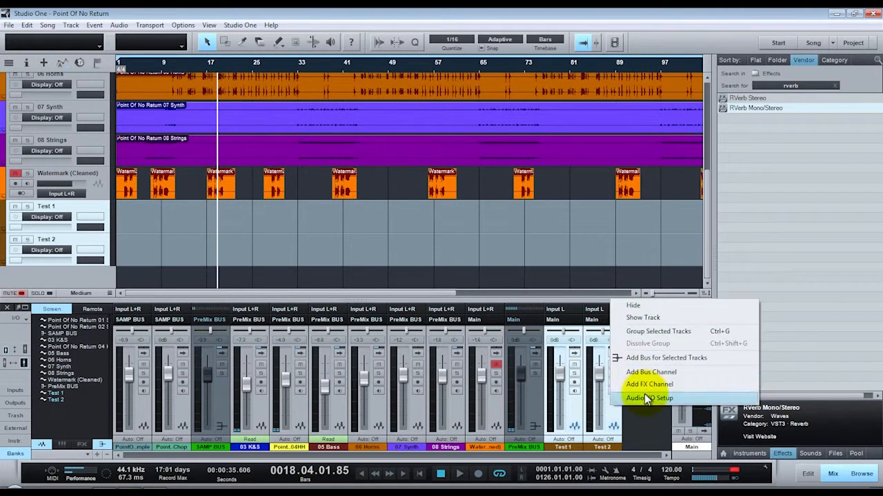
pyautogui.click(572, 410)
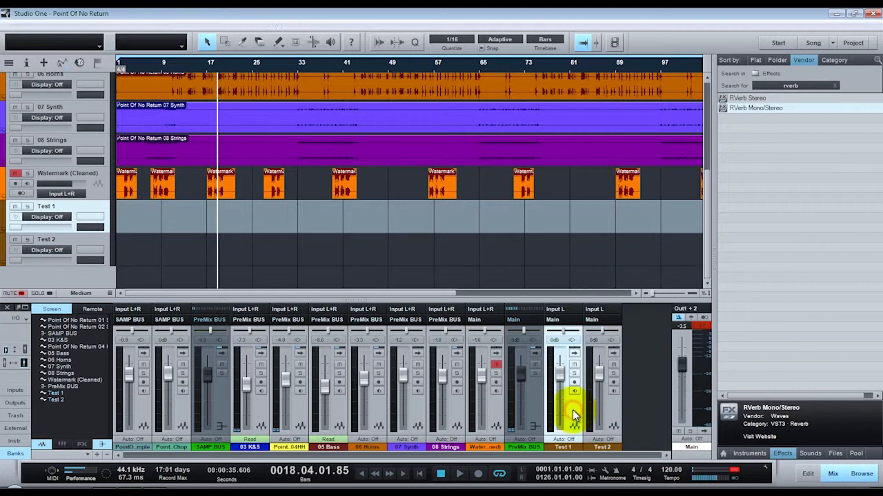
pyautogui.keyDown('shift'); pyautogui.click(608, 409); pyautogui.keyUp('shift')
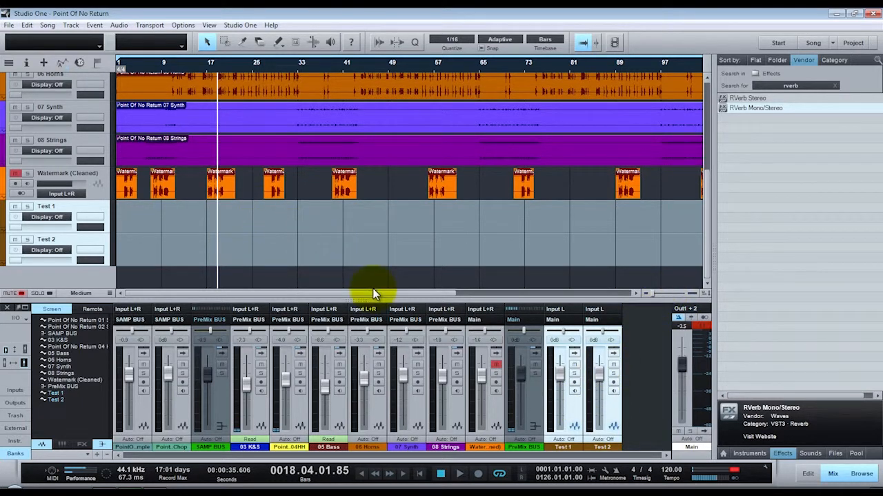
pyautogui.press('Delete')
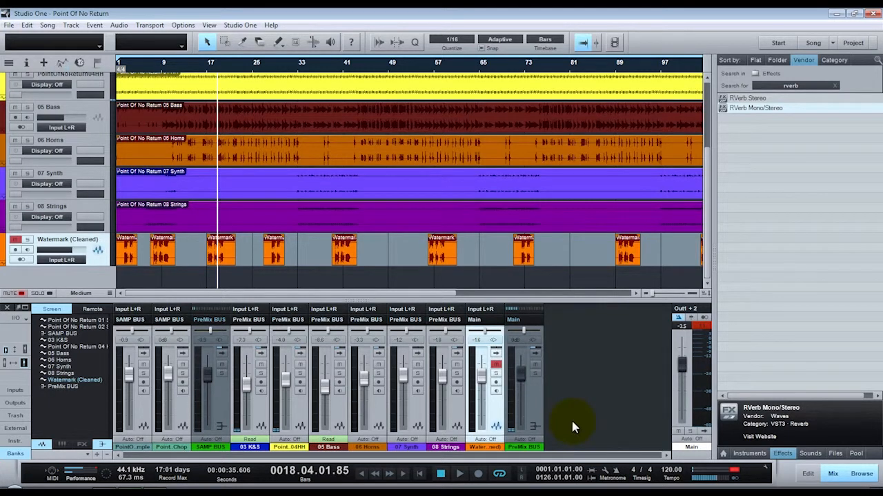
# Review the PreMix BUS channel's options in the console, leaving them unused
pyautogui.click(533, 399)
pyautogui.click(496, 404)
pyautogui.click(451, 405)
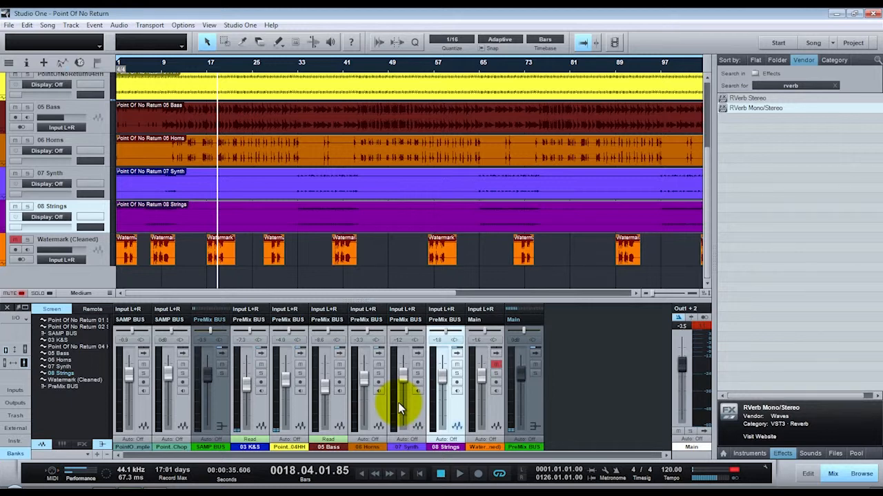
pyautogui.click(537, 404)
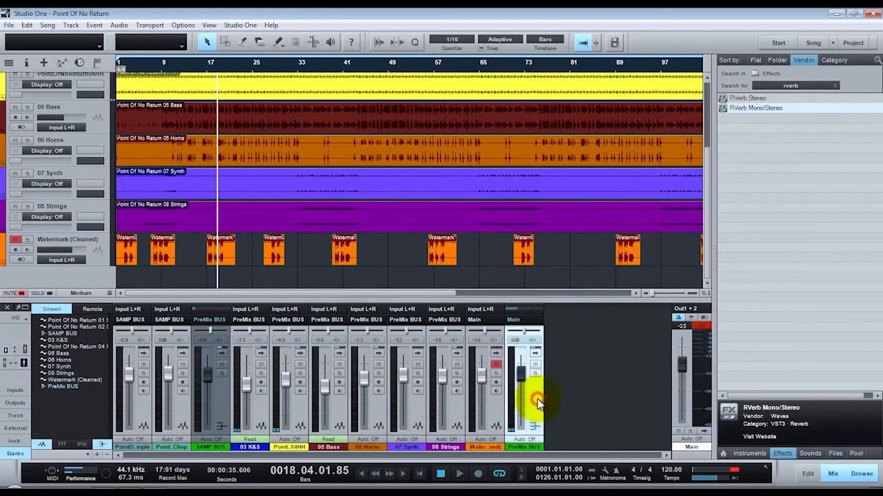
pyautogui.rightClick(529, 398)
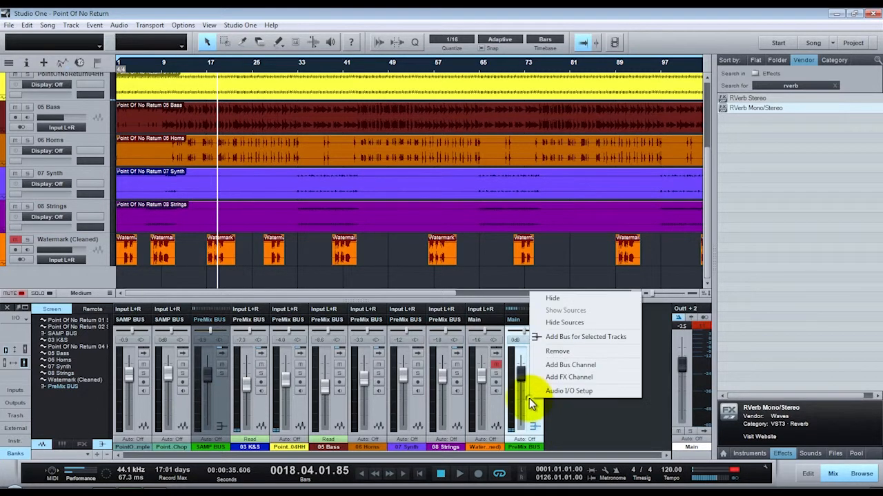
pyautogui.click(606, 422)
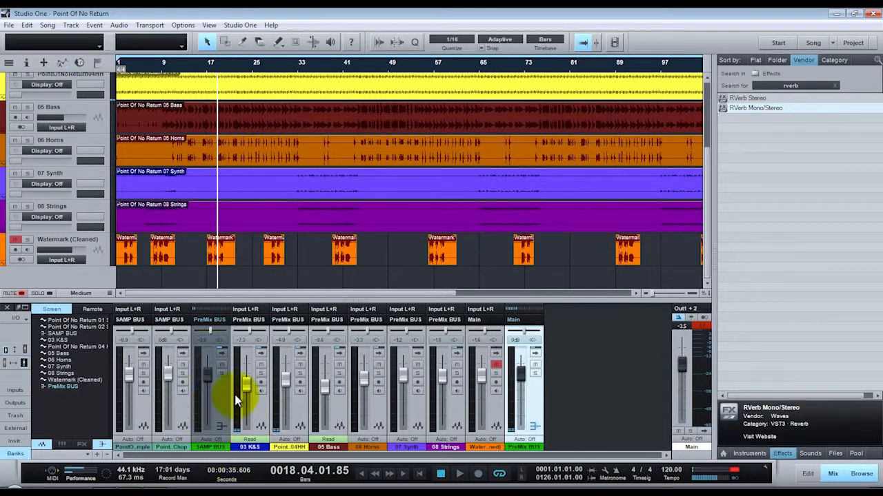
# Examine the inserts and sends of the SAMP BUS channel and collapse them again
pyautogui.click(220, 411)
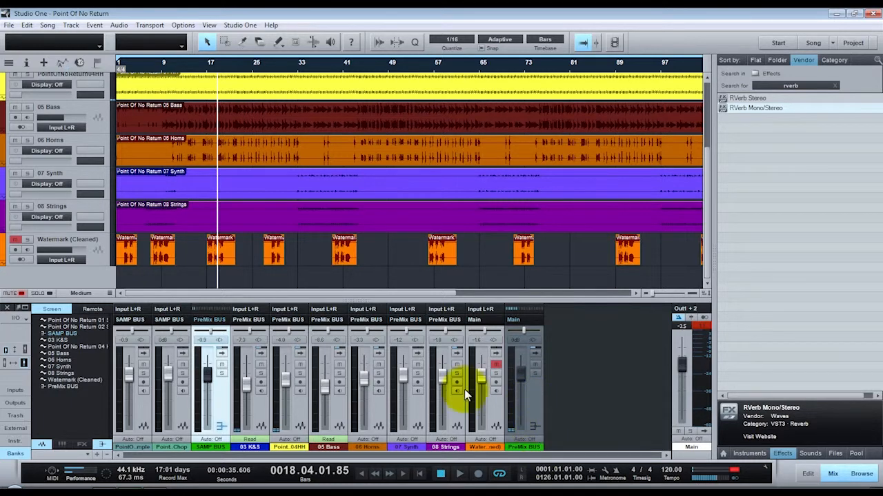
pyautogui.click(216, 395)
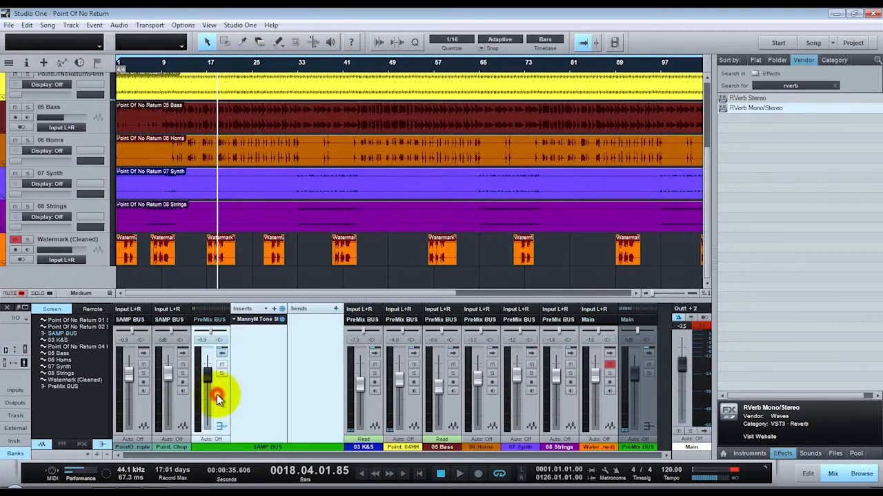
pyautogui.click(220, 400)
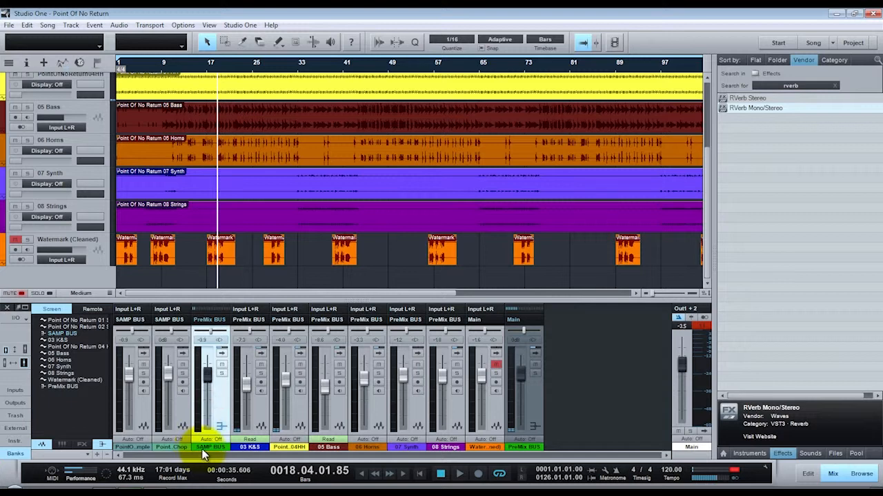
# Compare the routing of the two sample channels feeding SAMP BUS with that of SAMP BUS and 03 K&S
pyautogui.click(138, 412)
pyautogui.click(170, 406)
pyautogui.click(146, 408)
pyautogui.click(164, 414)
pyautogui.click(142, 405)
pyautogui.click(169, 406)
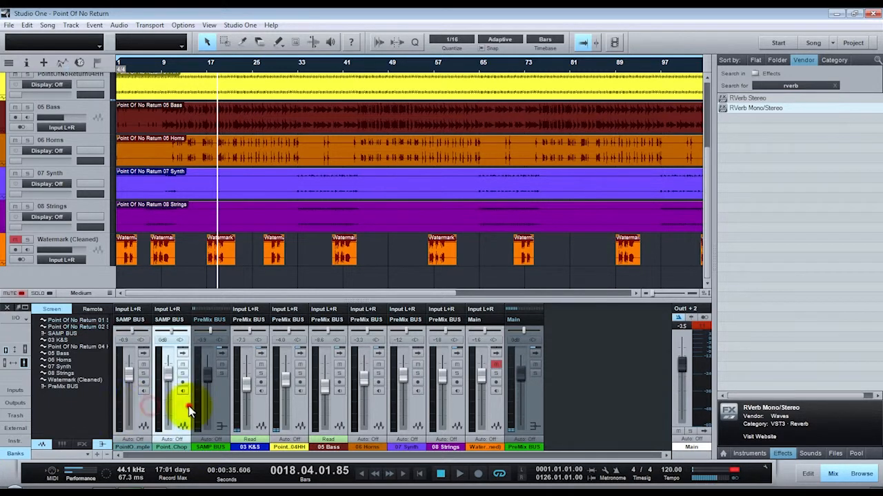
pyautogui.click(138, 406)
pyautogui.click(185, 407)
pyautogui.click(216, 400)
pyautogui.click(255, 408)
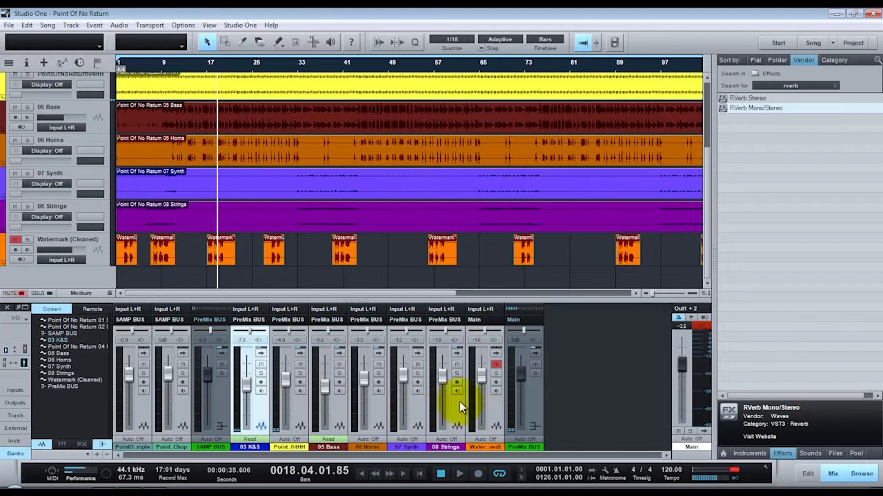
pyautogui.click(297, 207)
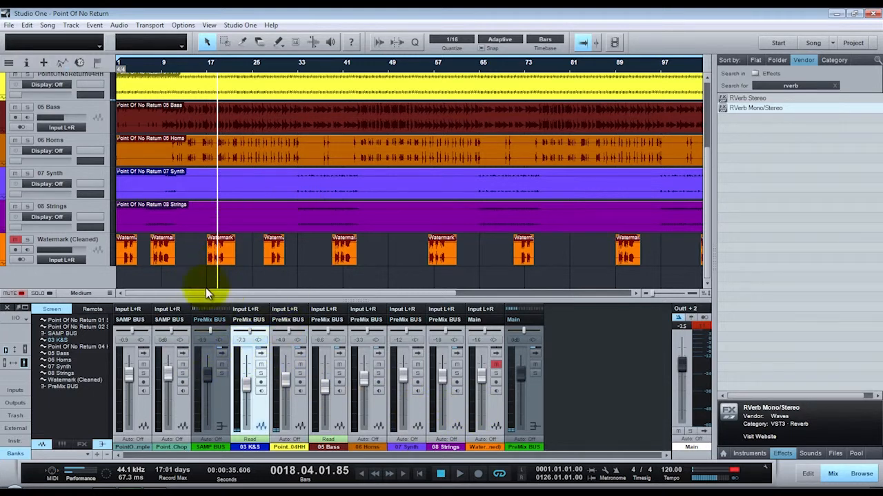
# Examine the inserts and sends of the PreMix BUS and Watermark (Cleaned) channels, collapsing each again
pyautogui.click(536, 418)
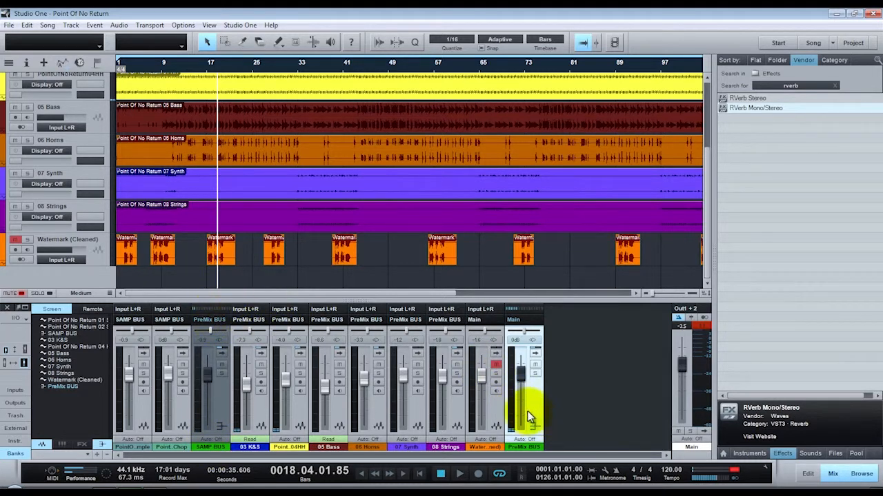
pyautogui.moveTo(532, 399); pyautogui.dragTo(591, 331)
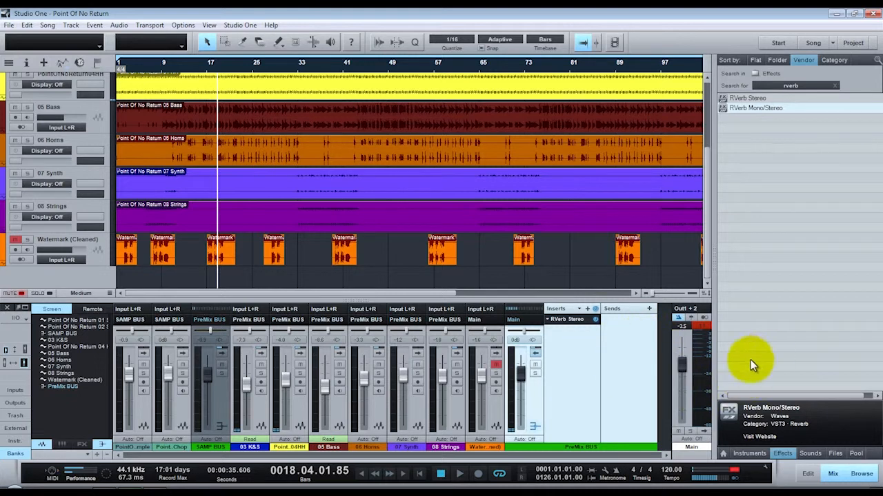
pyautogui.click(537, 402)
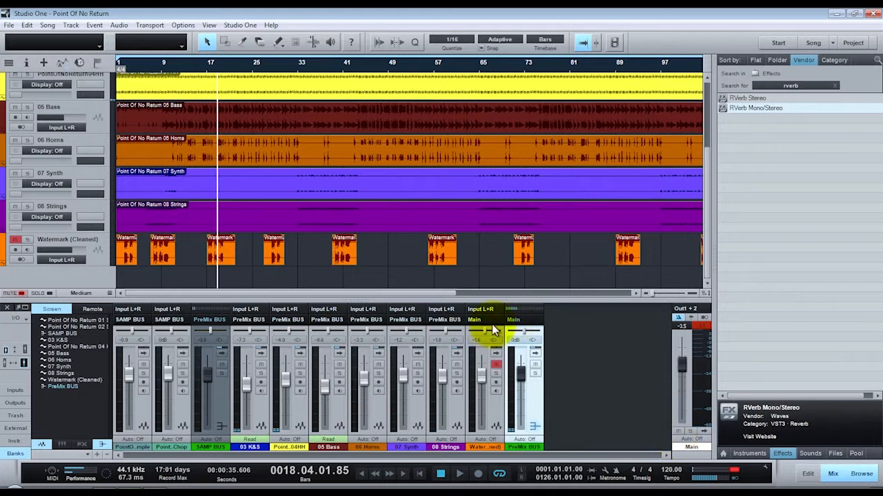
pyautogui.click(491, 407)
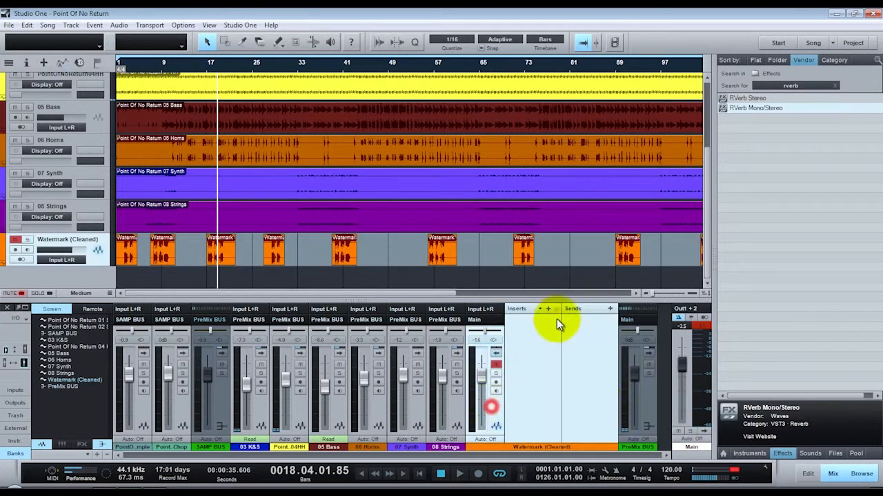
pyautogui.click(495, 408)
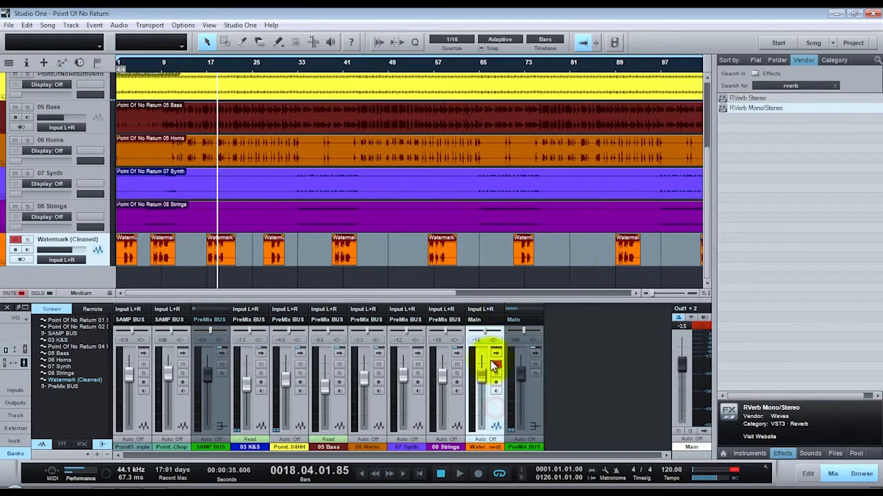
# Examine the Inserts and Post sections of the Main output channel and collapse them again
pyautogui.click(690, 395)
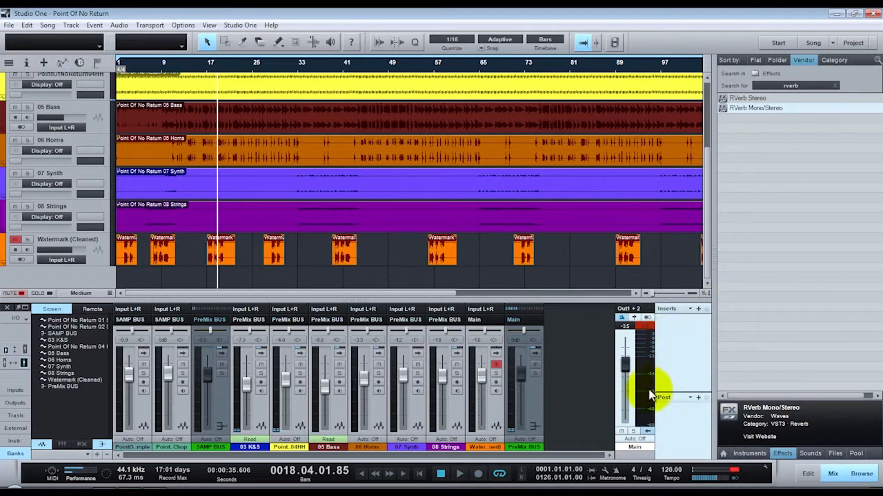
pyautogui.click(616, 400)
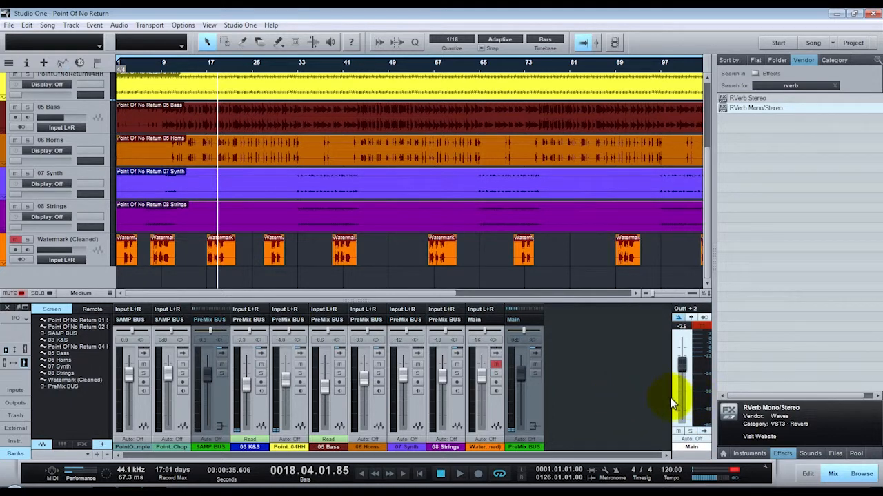
pyautogui.click(680, 459)
pyautogui.click(643, 458)
pyautogui.click(674, 405)
pyautogui.click(615, 397)
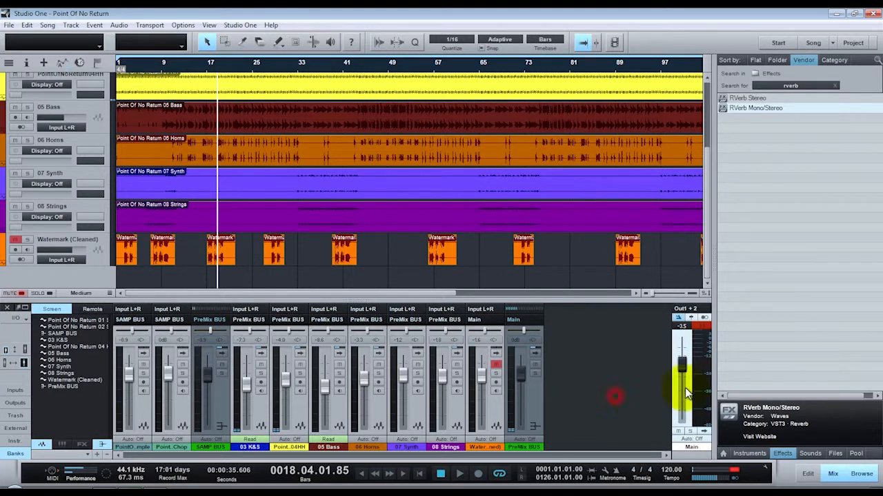
pyautogui.click(703, 384)
pyautogui.click(655, 372)
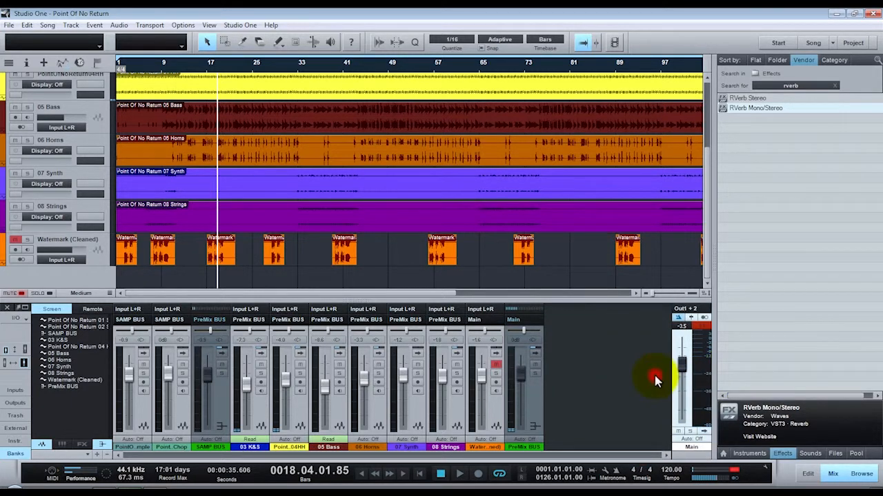
pyautogui.click(709, 383)
pyautogui.click(618, 387)
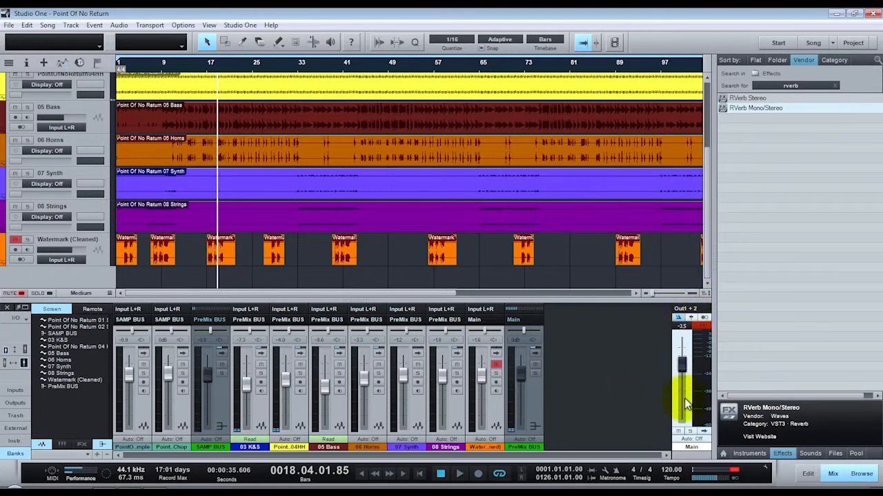
pyautogui.click(703, 393)
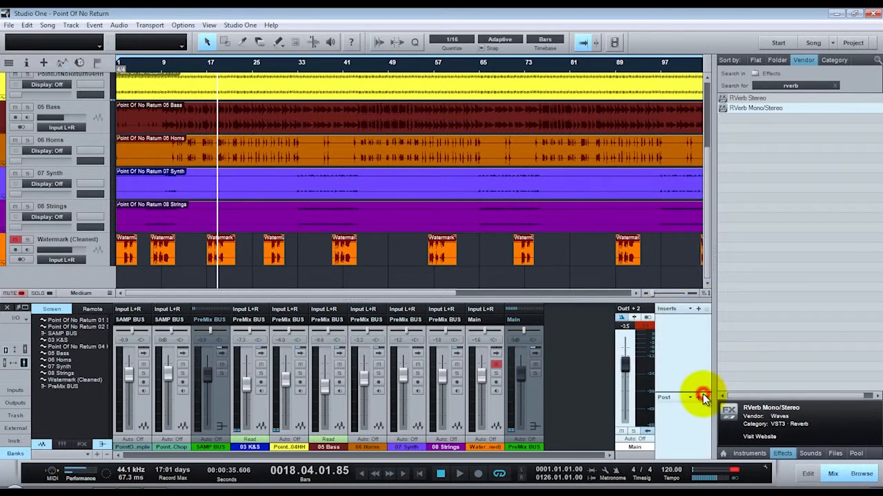
pyautogui.click(648, 401)
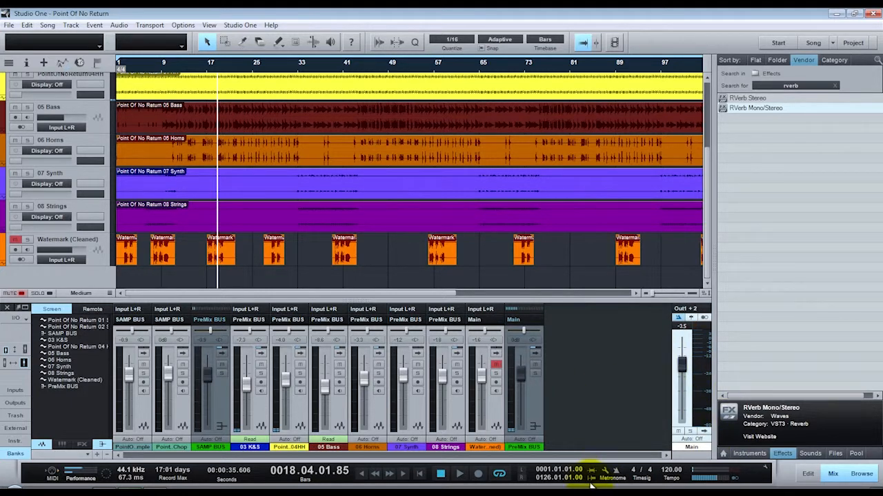
# Review the options available for the PreMix BUS channel without applying any
pyautogui.click(508, 230)
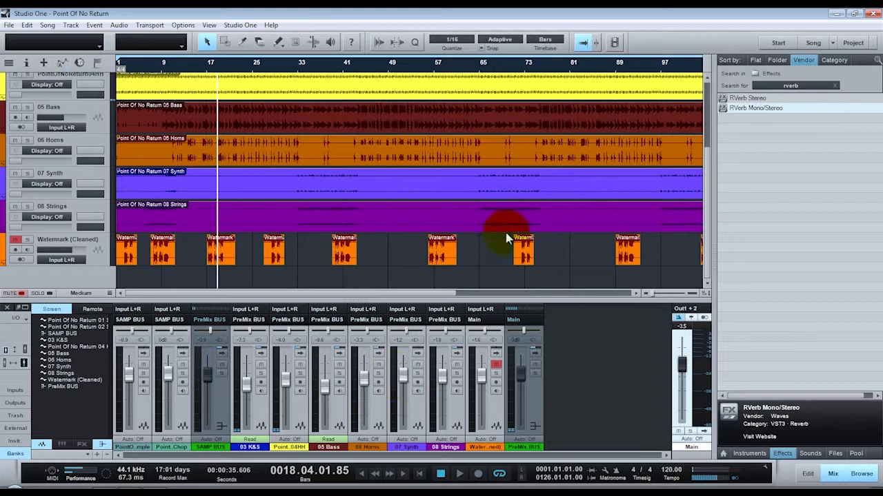
pyautogui.click(539, 407)
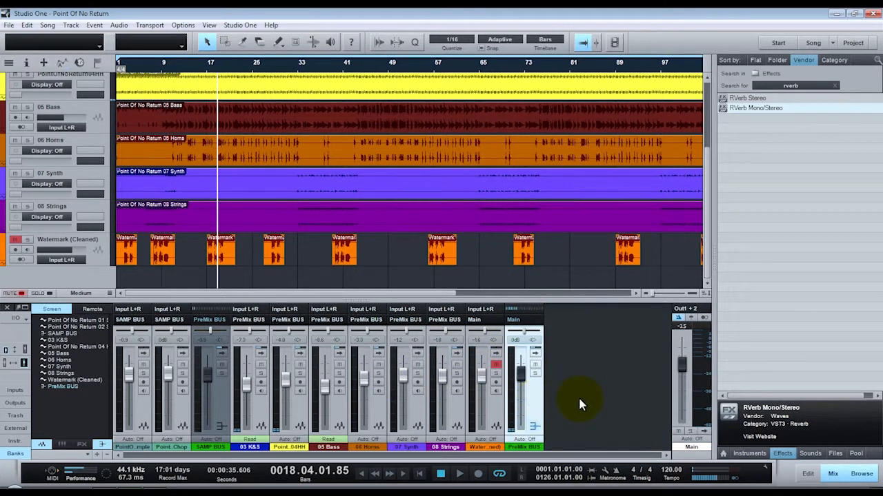
pyautogui.click(529, 458)
pyautogui.rightClick(529, 396)
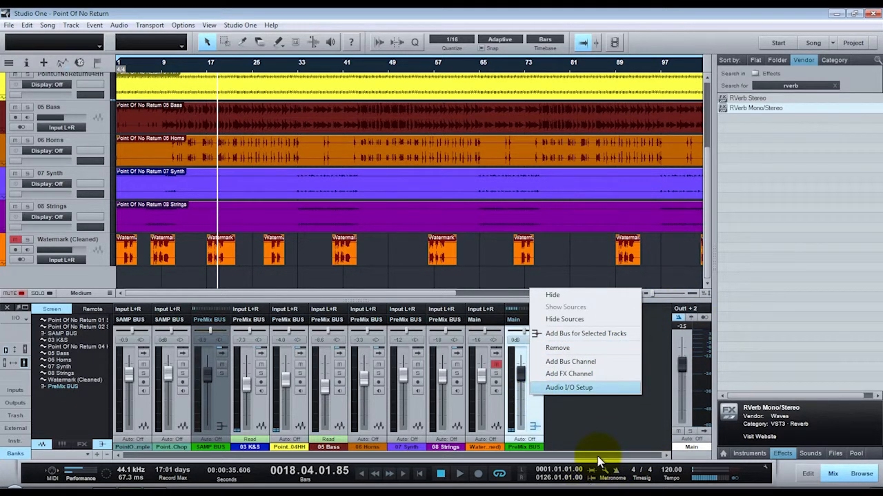
pyautogui.click(591, 411)
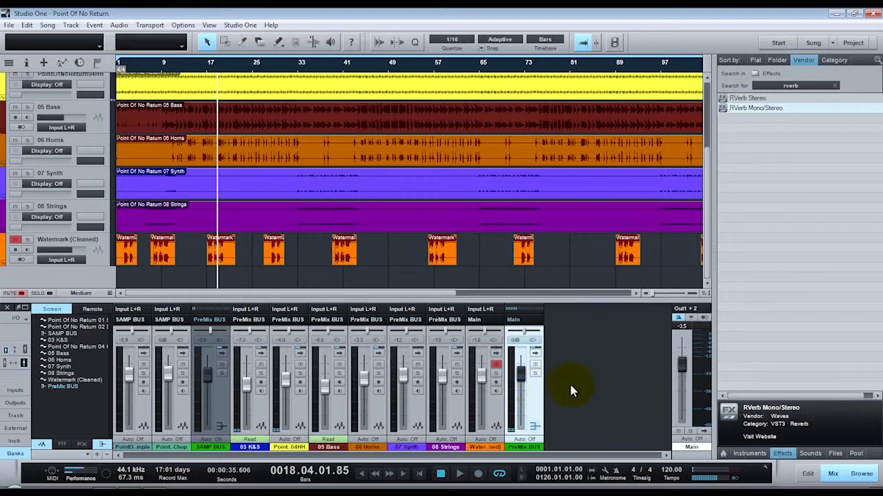
# Add a bus for the selected PreMix BUS channel and name it Delay
pyautogui.rightClick(527, 398)
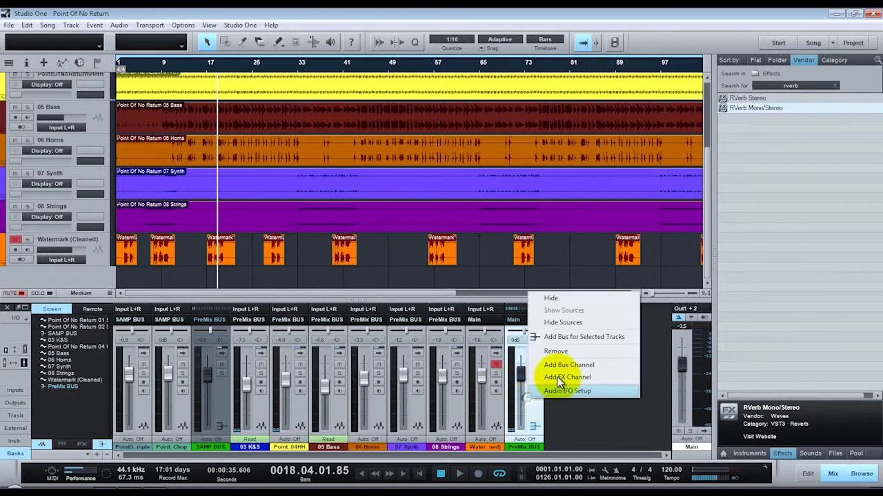
pyautogui.click(588, 338)
pyautogui.doubleClick(562, 447)
pyautogui.write('Delay')
pyautogui.press('Return')
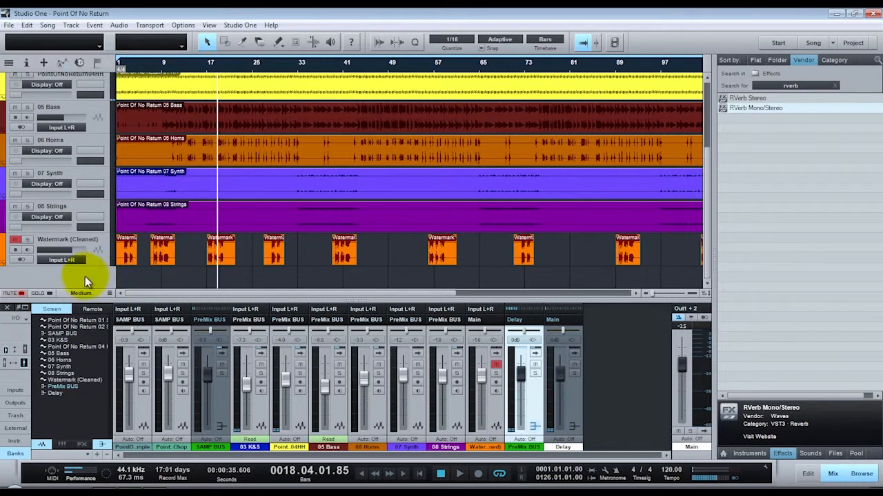
# Search the effects for "delay", insert H-Delay Stereo on the Delay bus, and close the plug-in window
pyautogui.rightClick(578, 404)
pyautogui.click(833, 125)
pyautogui.doubleClick(790, 86)
pyautogui.write('delay')
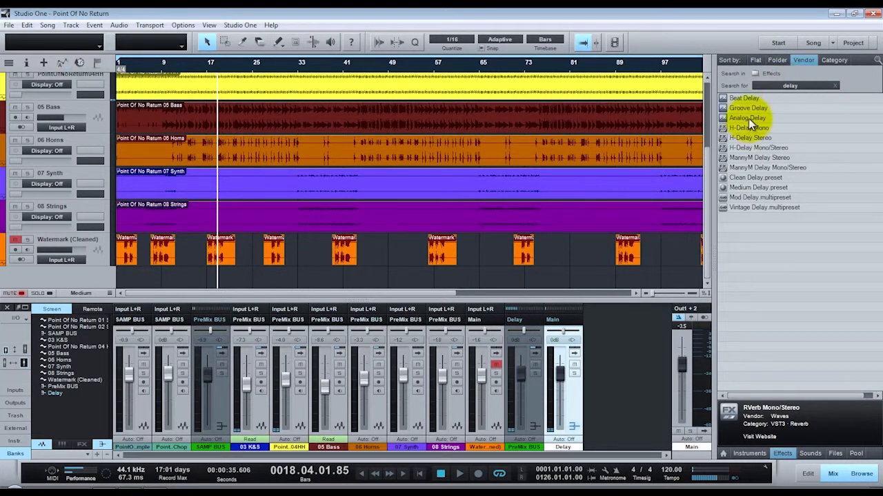
pyautogui.click(743, 129)
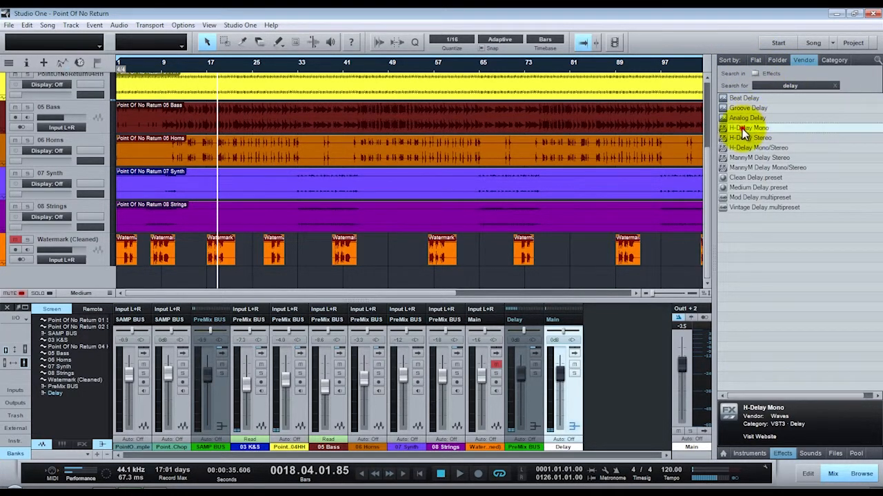
pyautogui.click(751, 138)
pyautogui.moveTo(751, 138); pyautogui.dragTo(575, 403)
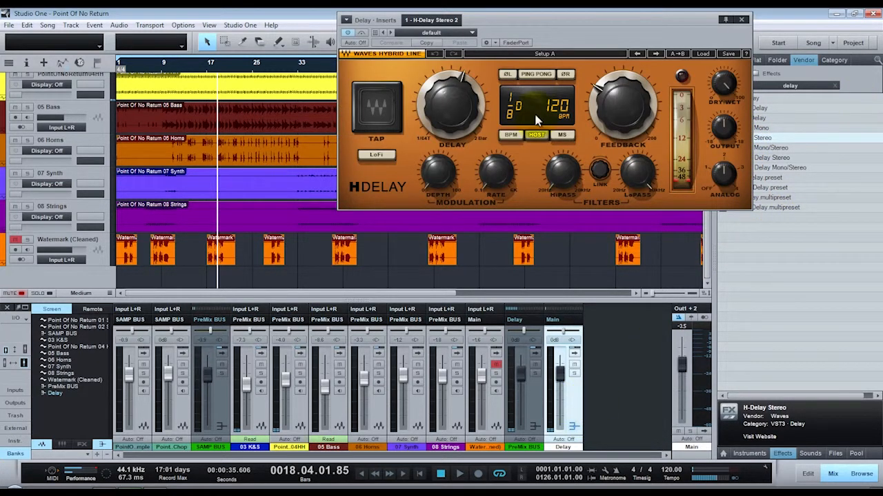
pyautogui.click(739, 24)
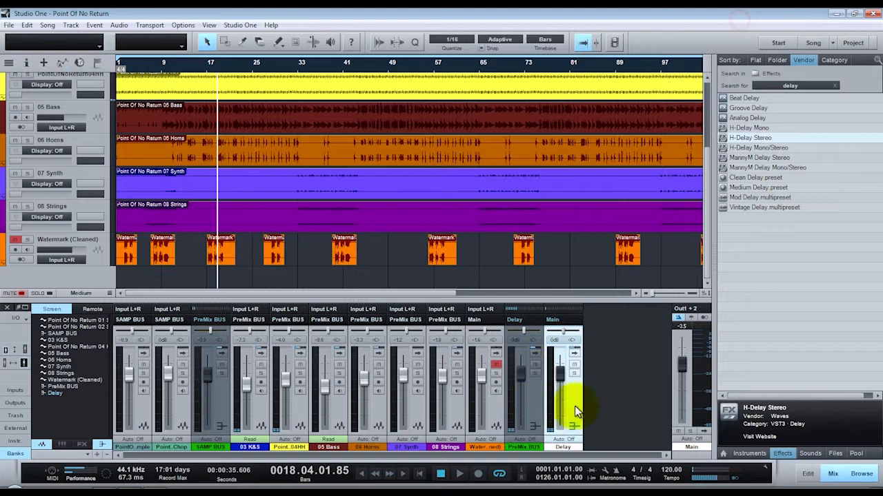
# Review the options available for the Delay bus channel without applying any
pyautogui.rightClick(578, 412)
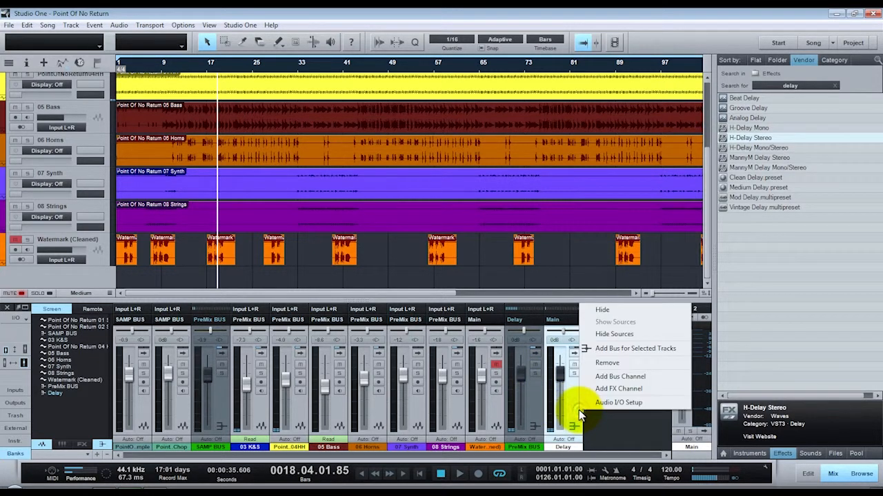
pyautogui.click(564, 448)
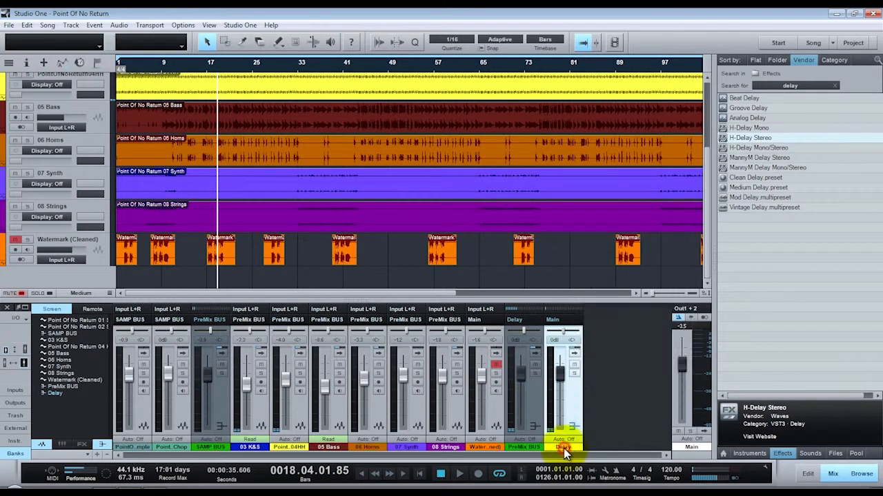
pyautogui.rightClick(577, 400)
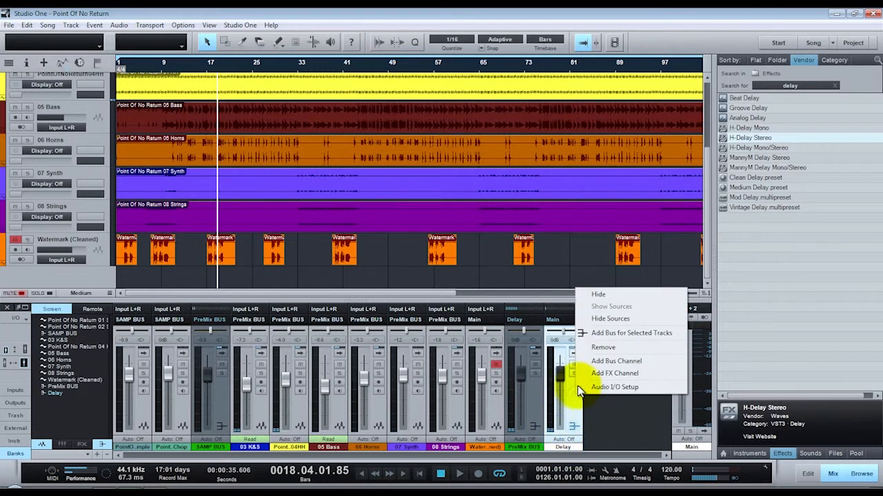
pyautogui.click(571, 390)
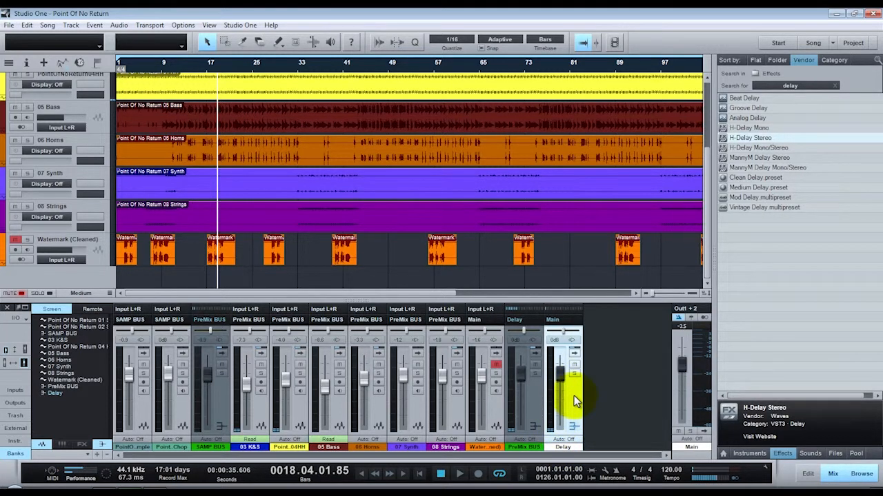
# Add one Automation track named delayAuto with a light orange colour
pyautogui.press('t')
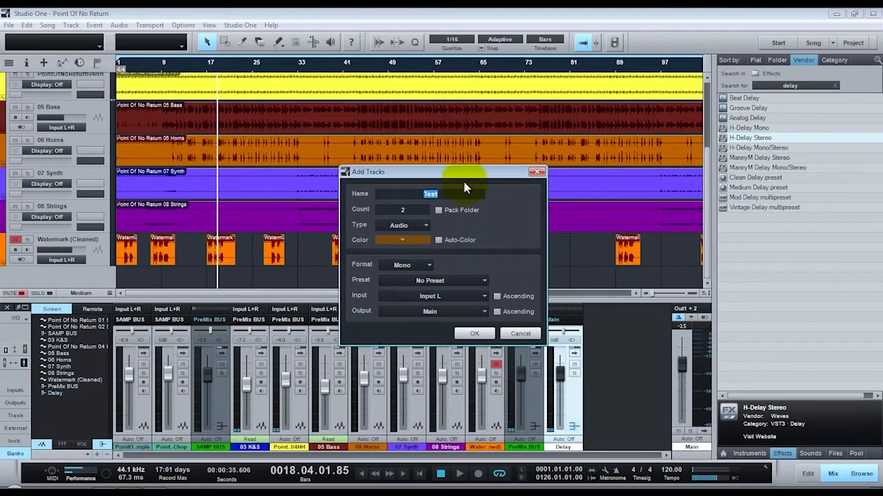
pyautogui.click(407, 227)
pyautogui.click(403, 258)
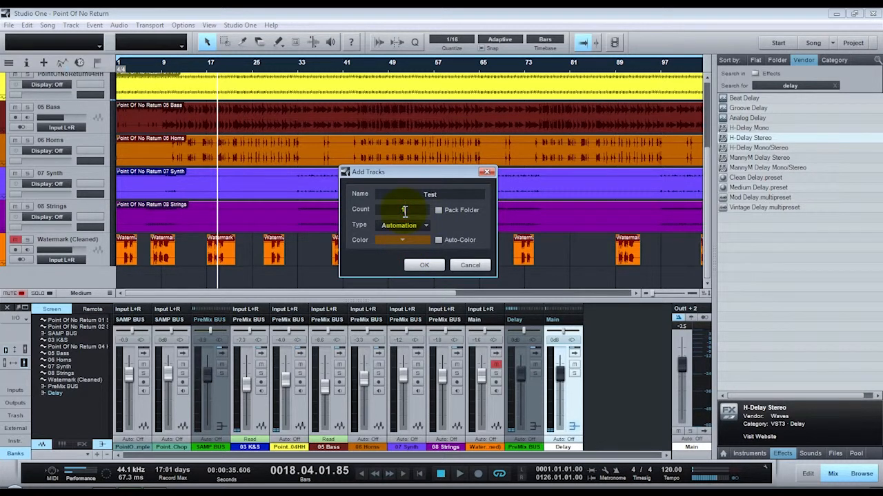
pyautogui.doubleClick(431, 193)
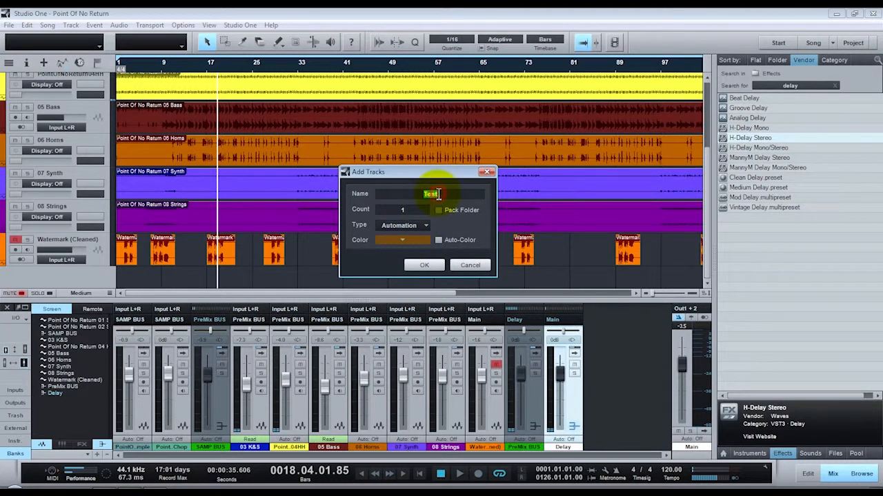
pyautogui.write('delayAuto')
pyautogui.click(403, 240)
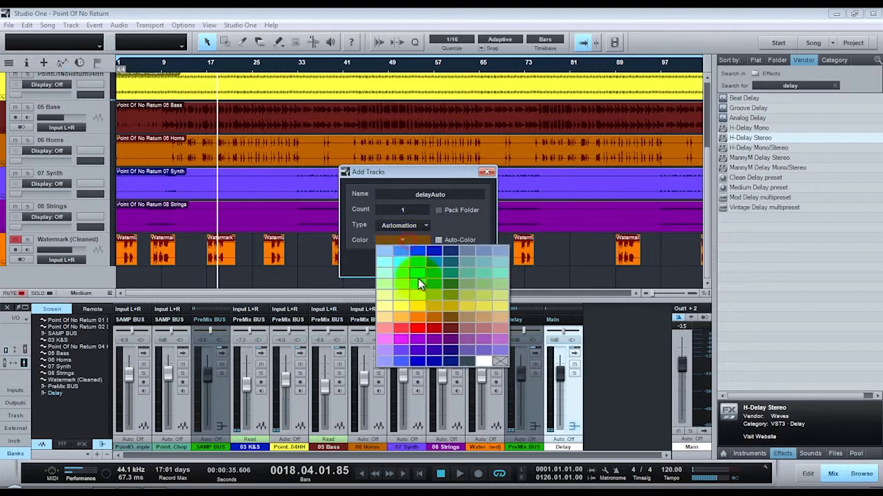
pyautogui.click(386, 320)
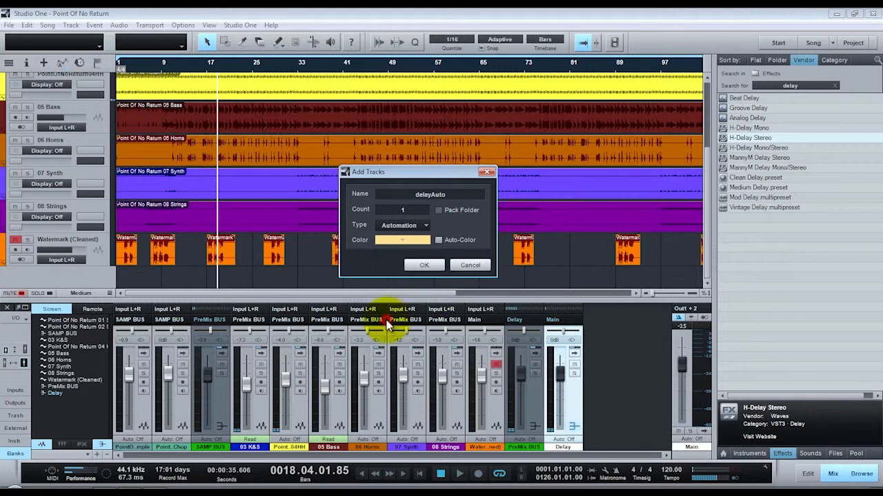
pyautogui.click(421, 267)
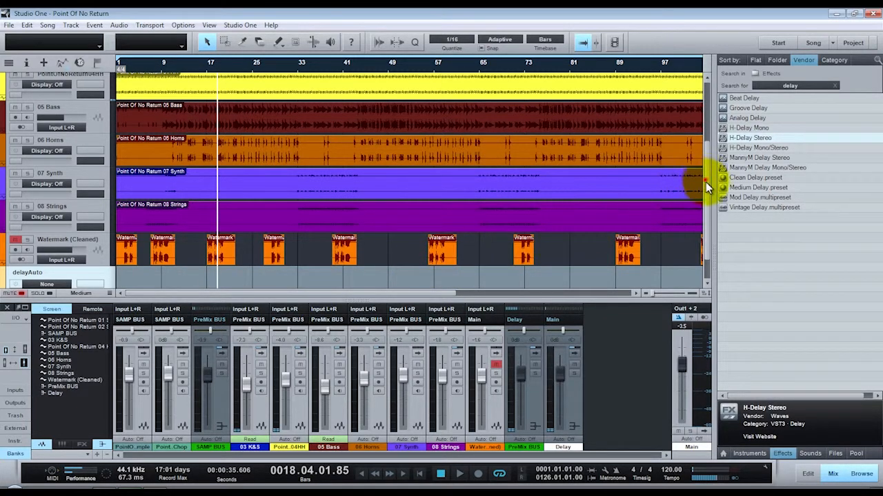
# Assign the Bypass parameter of the Delay bus's H-Delay Stereo insert to the delayAuto automation track
pyautogui.scroll(-1, 706, 182)
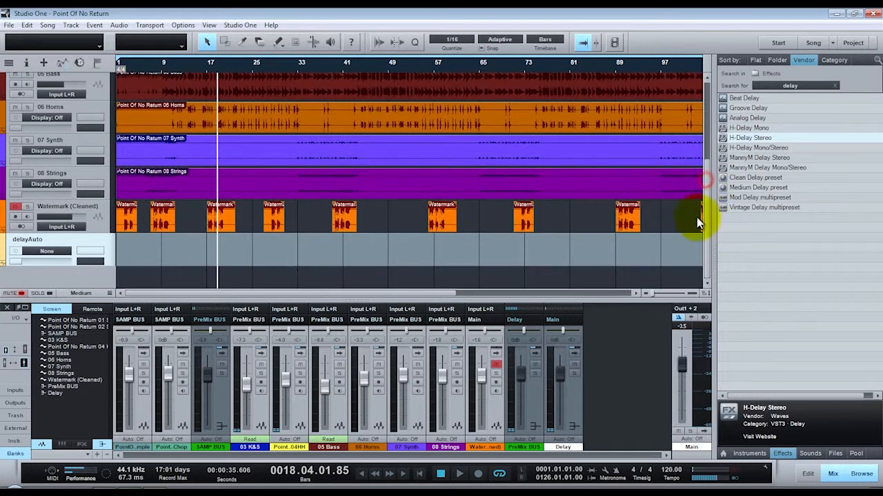
pyautogui.click(47, 253)
pyautogui.click(40, 281)
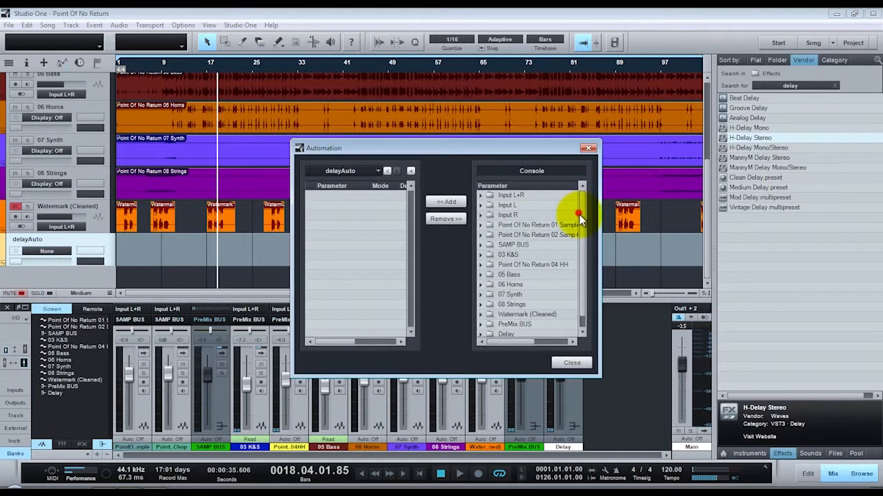
pyautogui.scroll(-1, 580, 228)
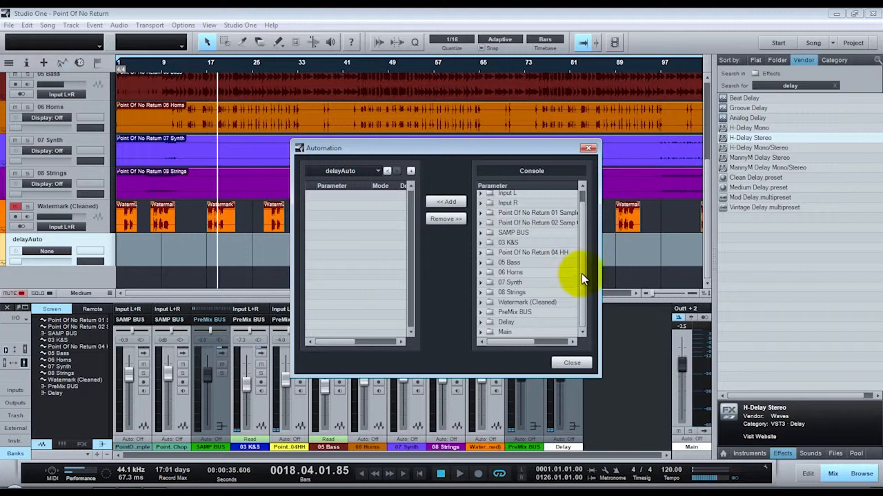
pyautogui.click(483, 323)
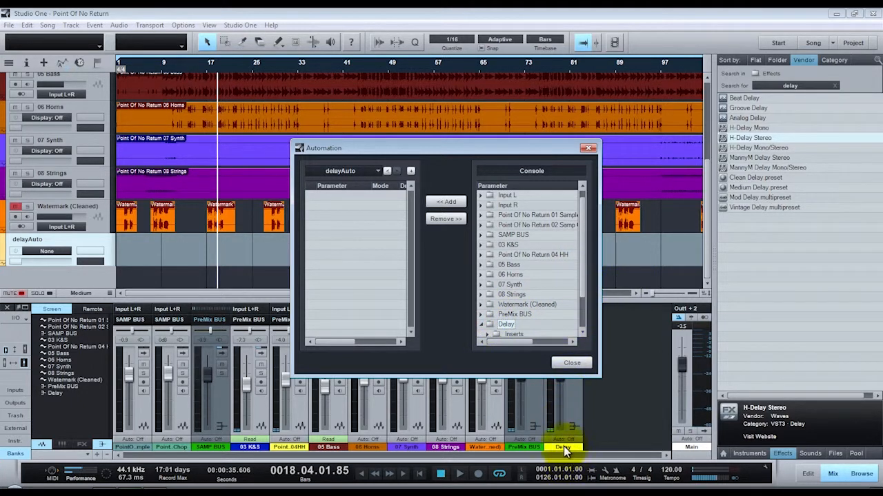
pyautogui.scroll(-3, 578, 297)
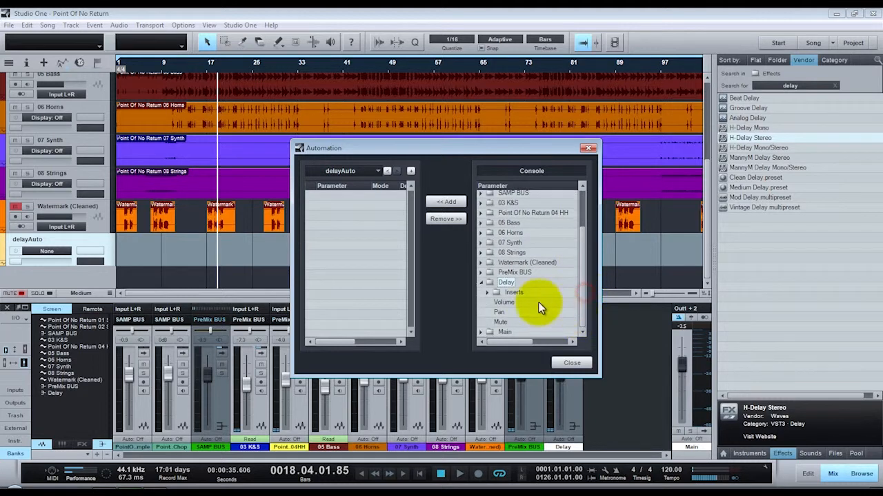
pyautogui.click(491, 294)
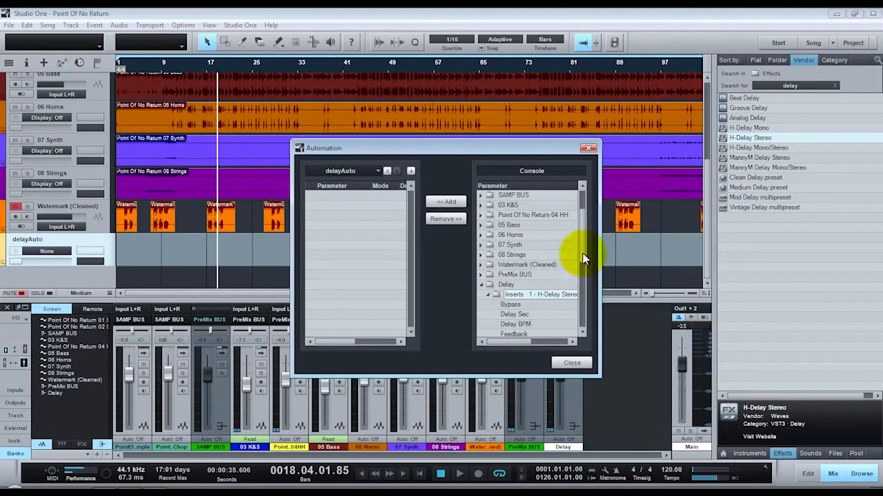
pyautogui.click(488, 294)
pyautogui.click(489, 294)
pyautogui.moveTo(579, 244); pyautogui.dragTo(579, 260)
pyautogui.click(512, 265)
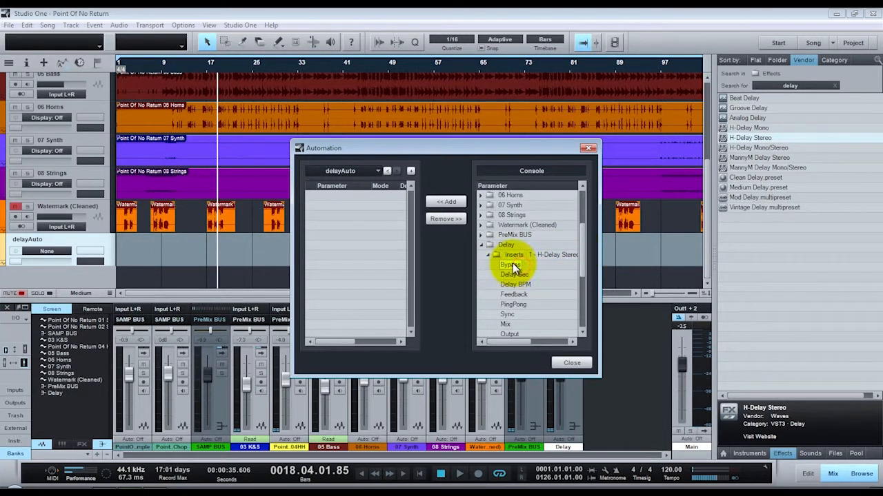
pyautogui.click(441, 202)
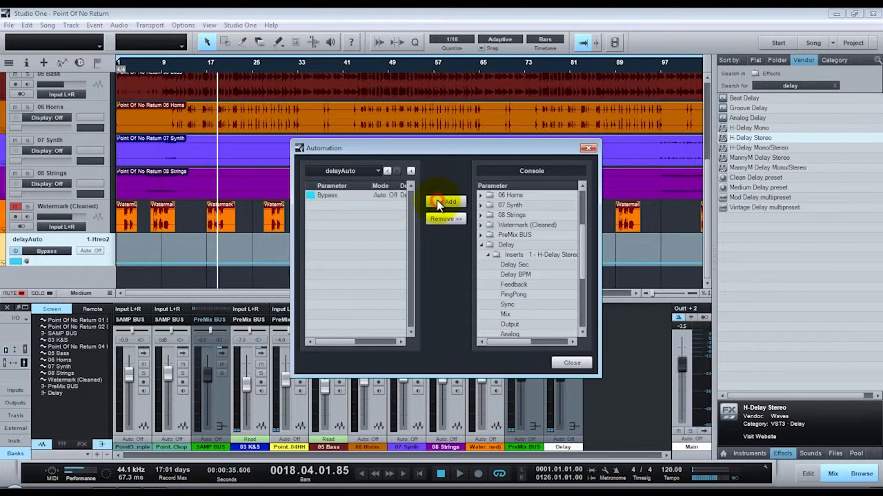
# Close the parameter assignment window and set the delayAuto track's automation mode to Write
pyautogui.click(588, 147)
pyautogui.click(21, 256)
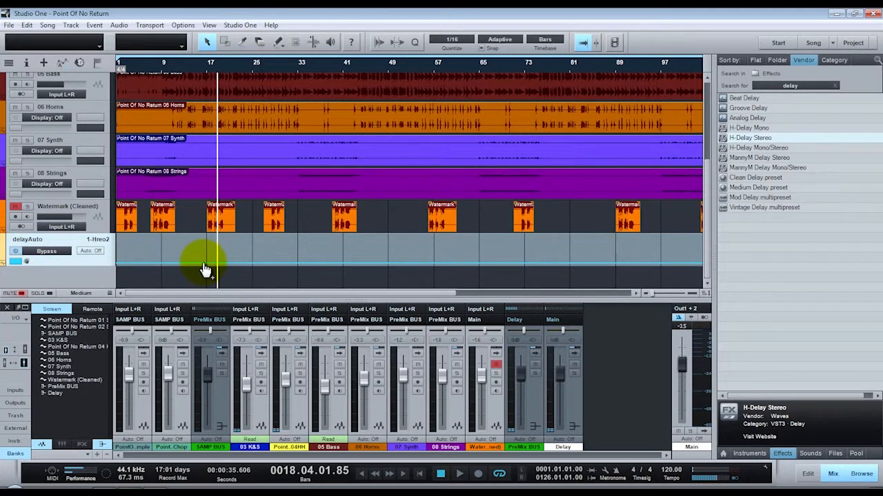
pyautogui.click(91, 251)
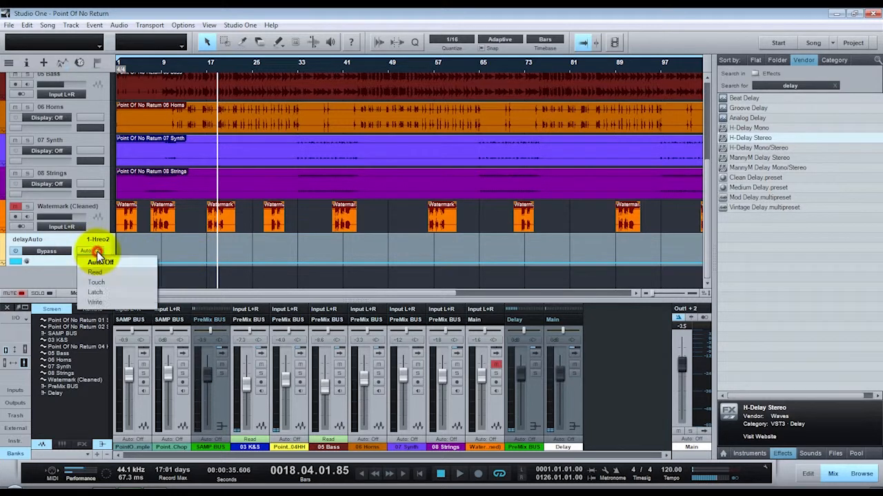
pyautogui.click(102, 302)
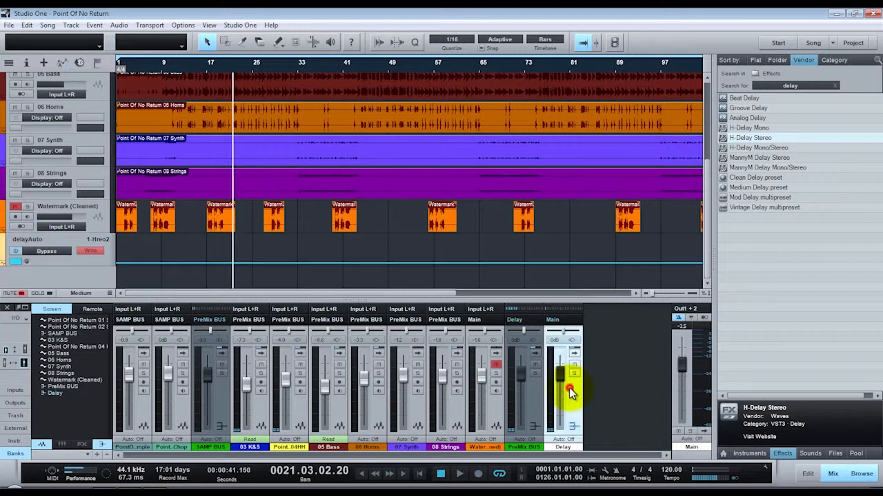
# Open the H-Delay Stereo insert on the Delay bus and switch its bypass on and off while playback is stopped
pyautogui.click(570, 390)
pyautogui.doubleClick(576, 319)
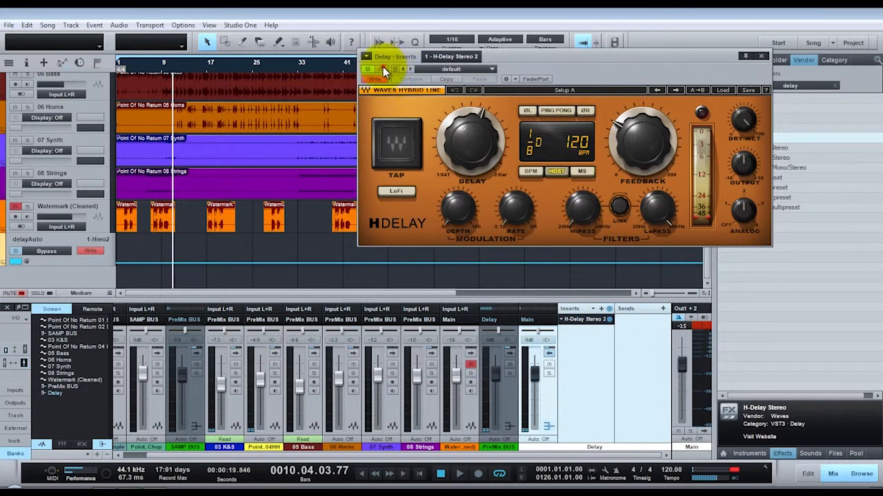
pyautogui.click(382, 68)
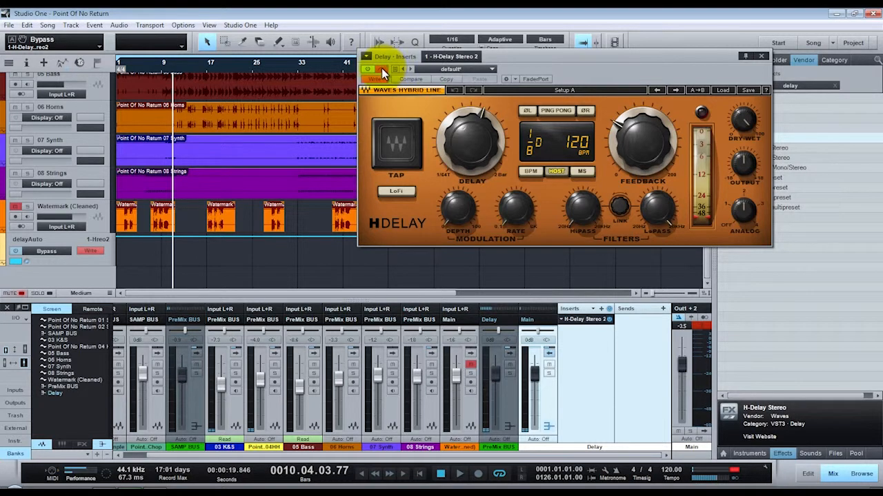
pyautogui.click(383, 70)
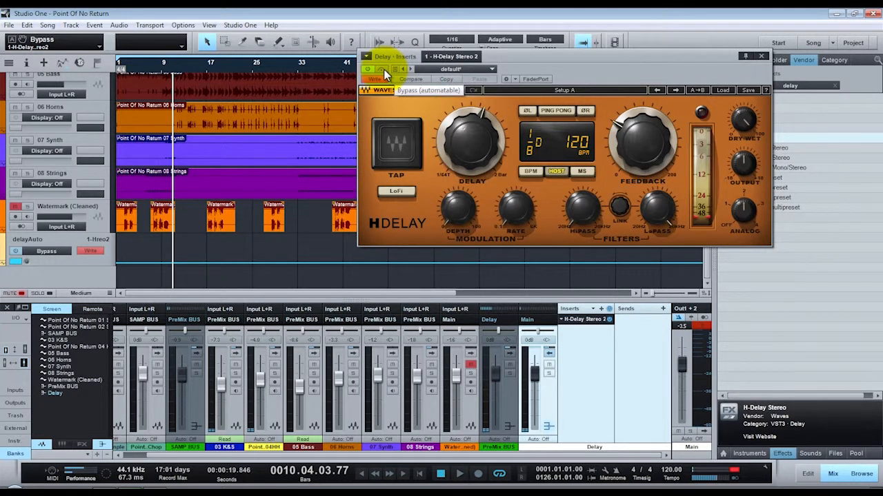
# Record bypass automation on delayAuto by repeatedly toggling the H-Delay bypass during playback, between about bars 12 and 16
pyautogui.click(383, 69)
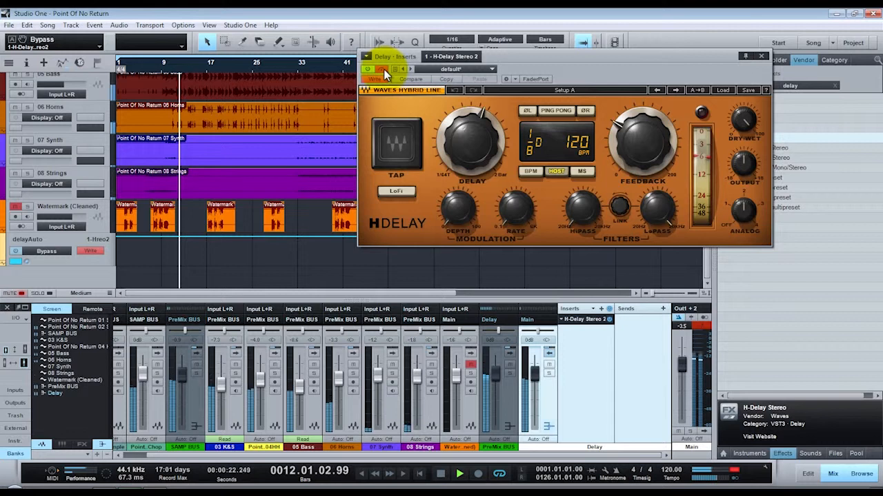
pyautogui.click(383, 69)
pyautogui.click(383, 68)
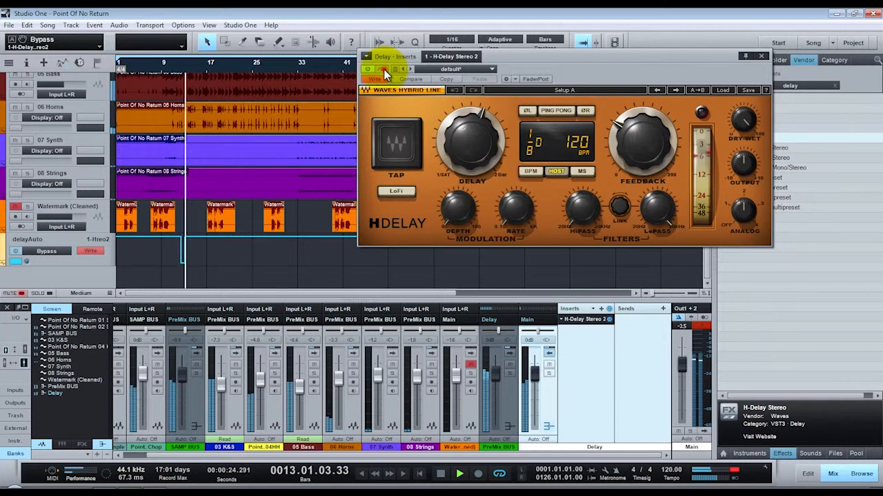
pyautogui.click(383, 69)
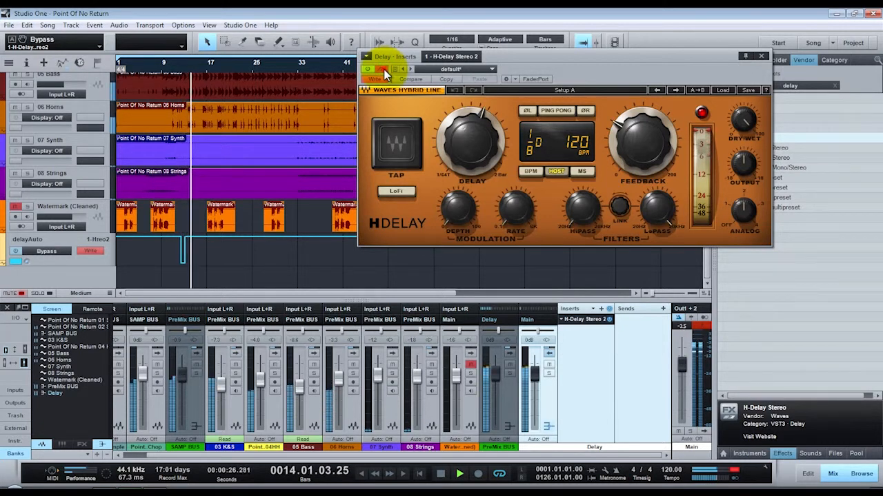
pyautogui.click(383, 69)
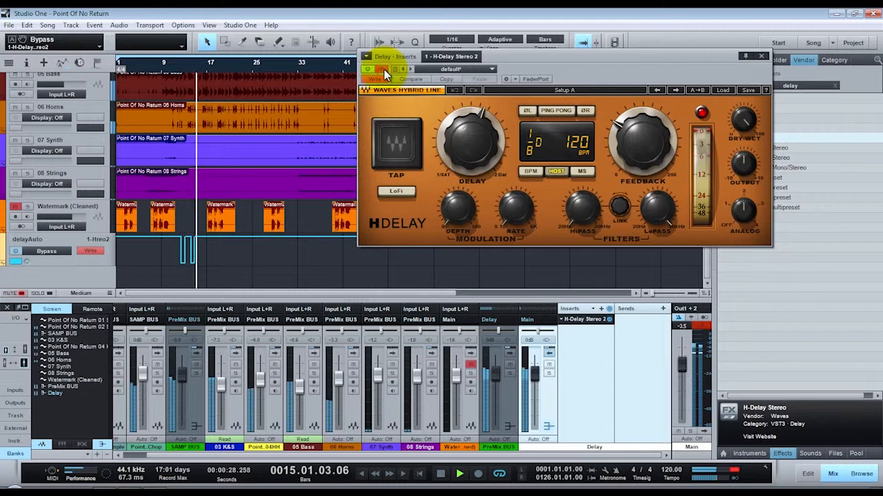
pyautogui.click(383, 69)
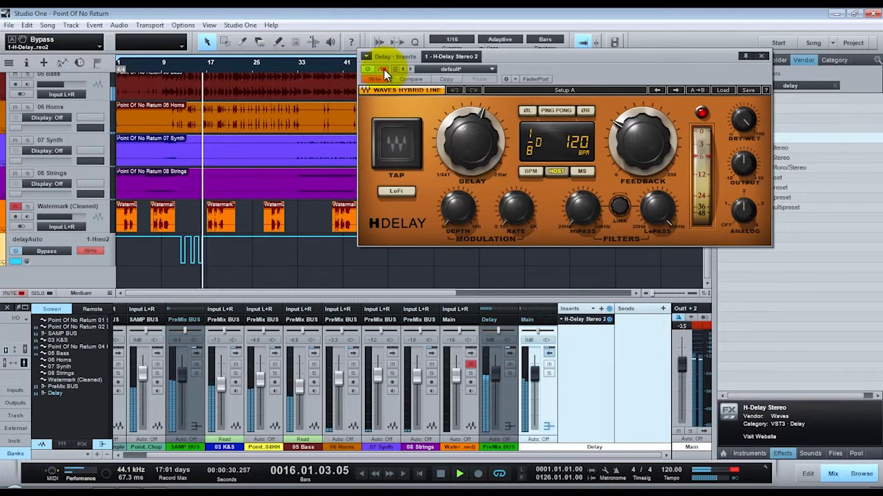
pyautogui.click(384, 69)
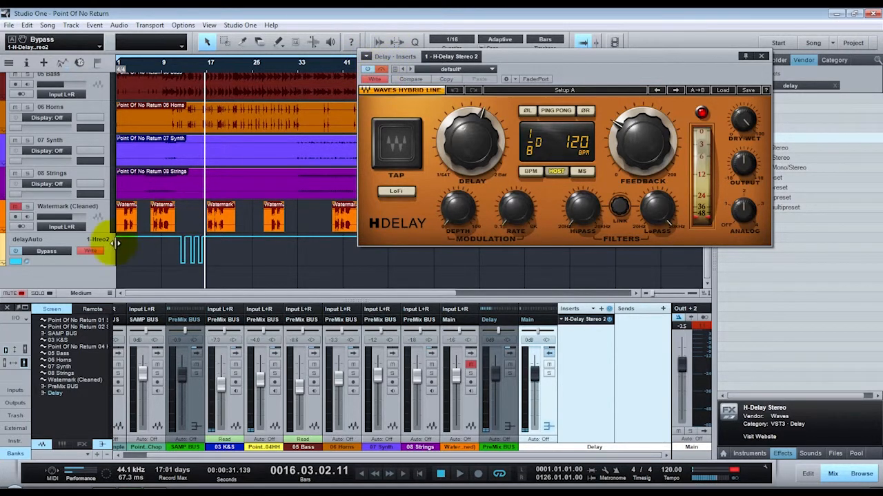
# Set the delayAuto track's automation mode to Read and play back the recorded bypass changes from about bar 14
pyautogui.click(92, 253)
pyautogui.click(91, 253)
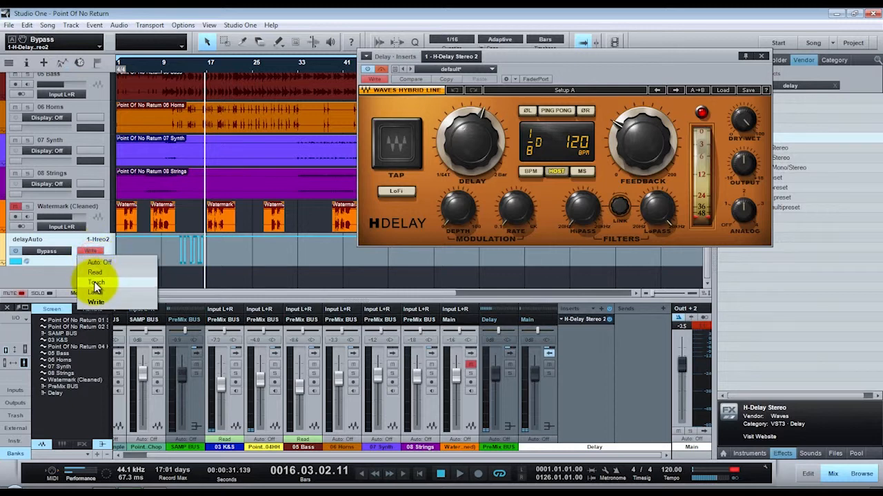
pyautogui.click(97, 273)
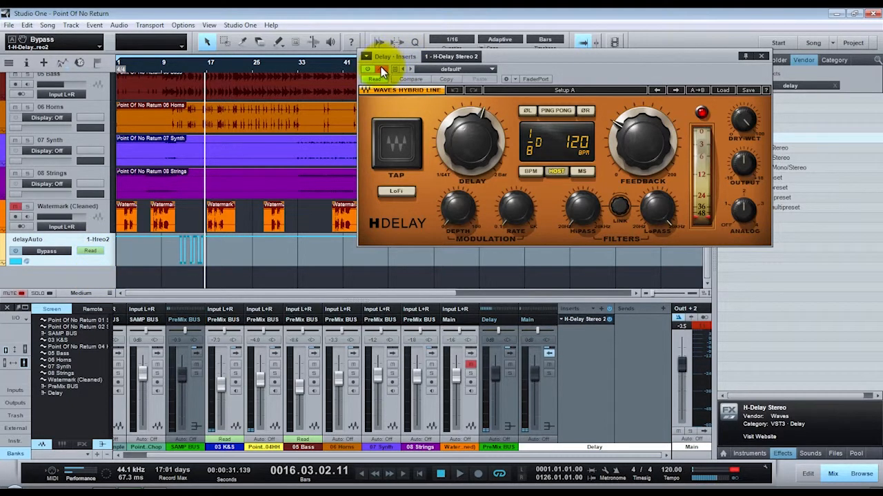
pyautogui.click(191, 72)
pyautogui.press('space')
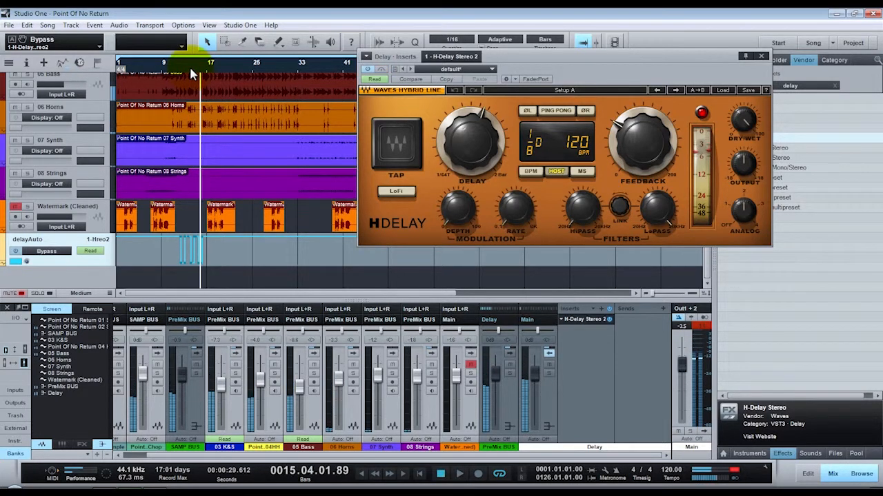
# Remove the Delay bus channel from the console and confirm moving it to the Trash Bin
pyautogui.click(218, 204)
pyautogui.click(503, 399)
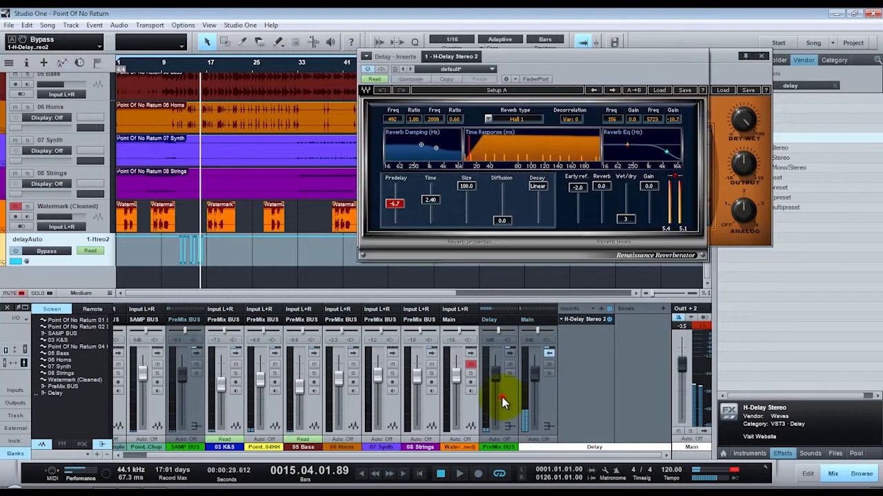
pyautogui.click(556, 415)
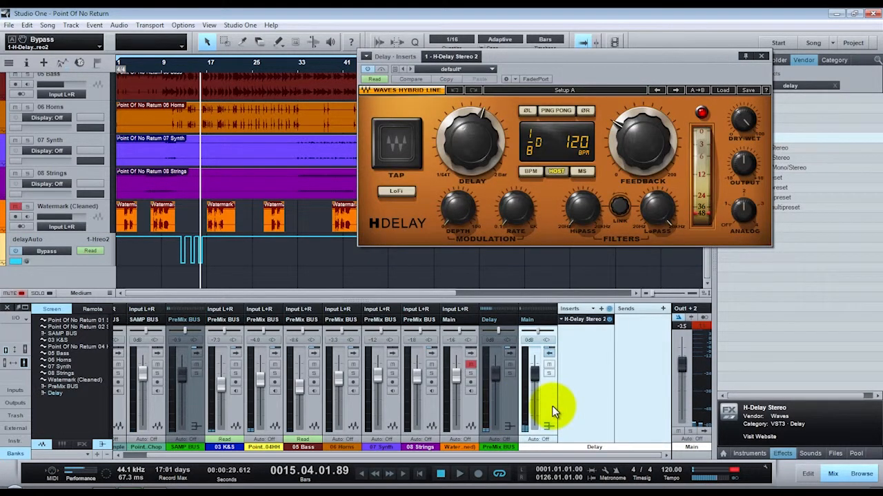
pyautogui.rightClick(557, 396)
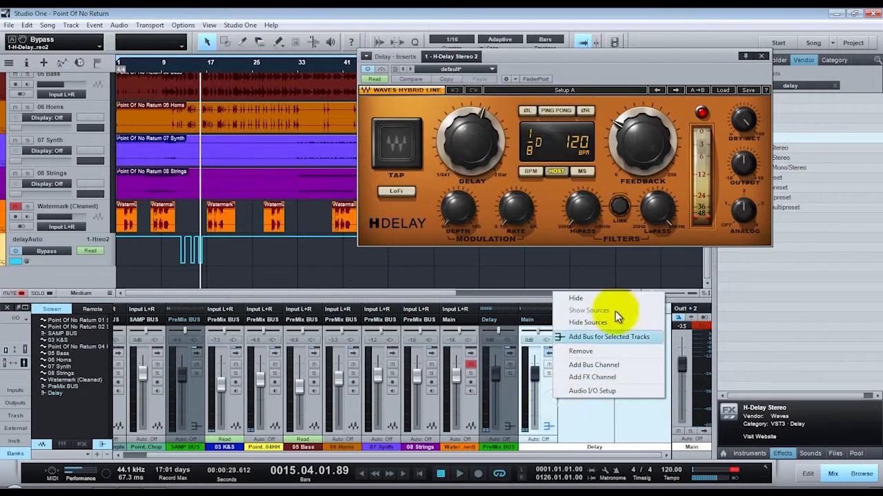
pyautogui.click(597, 355)
pyautogui.click(485, 294)
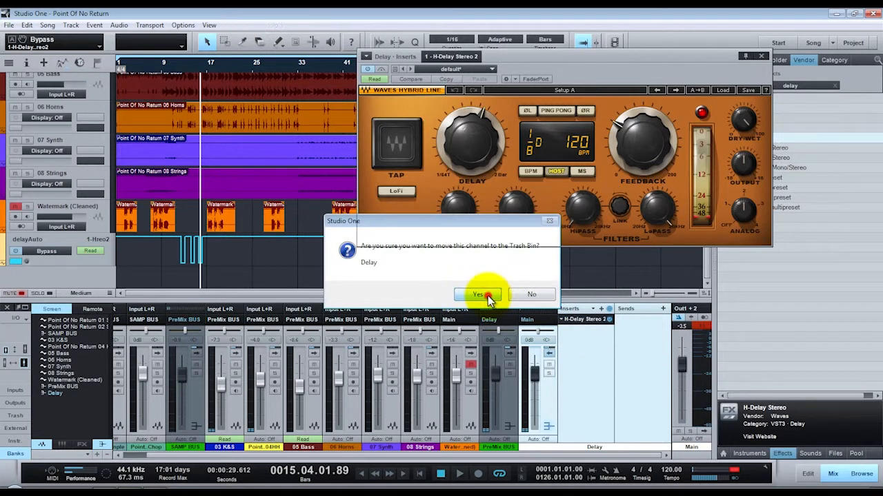
# Remove the delayAuto automation track from the arrangement
pyautogui.click(81, 238)
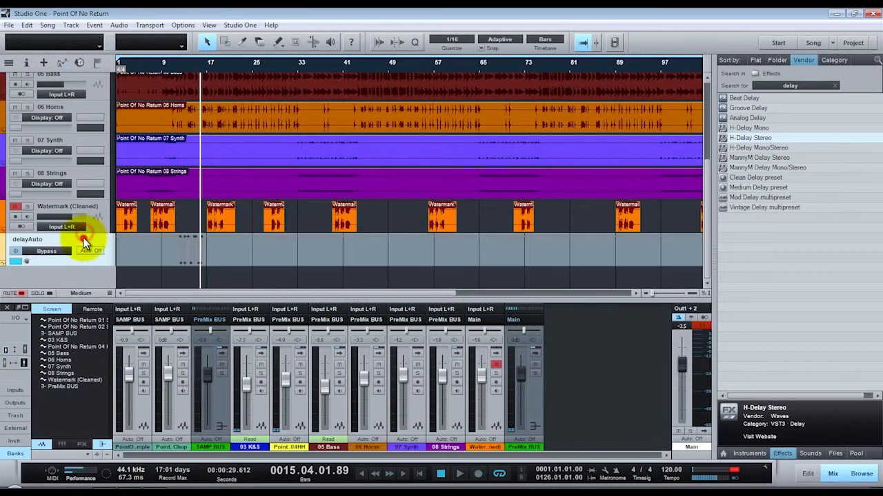
pyautogui.rightClick(83, 241)
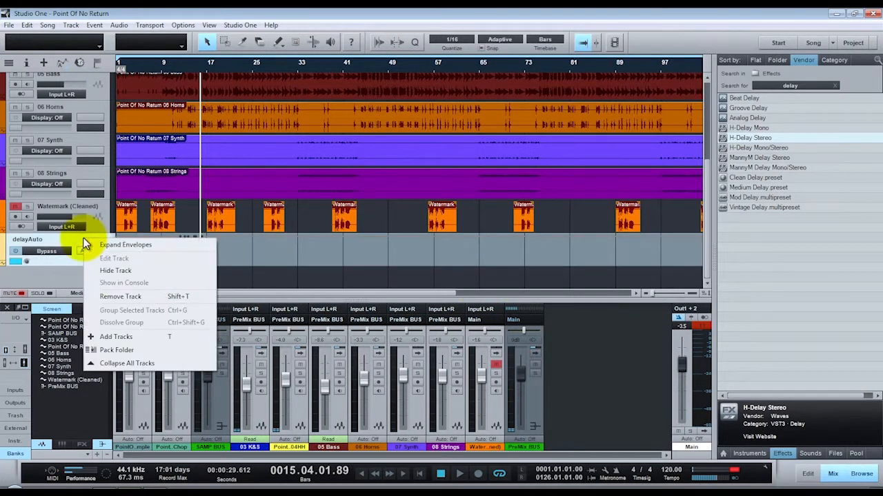
pyautogui.click(126, 295)
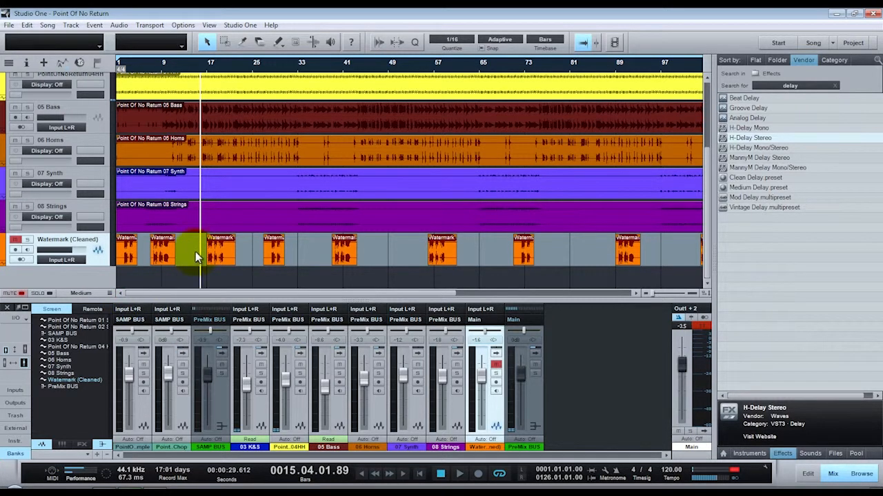
# Show the automation envelope of the 05 Bass track
pyautogui.click(221, 232)
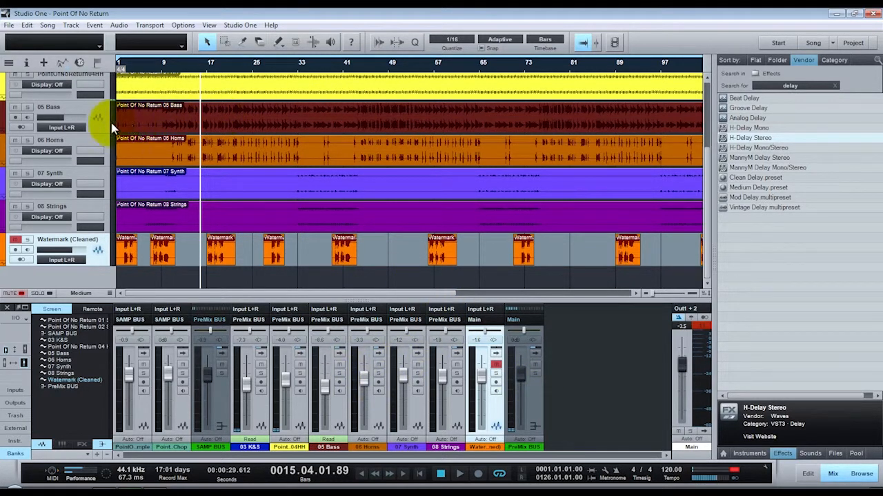
pyautogui.click(82, 108)
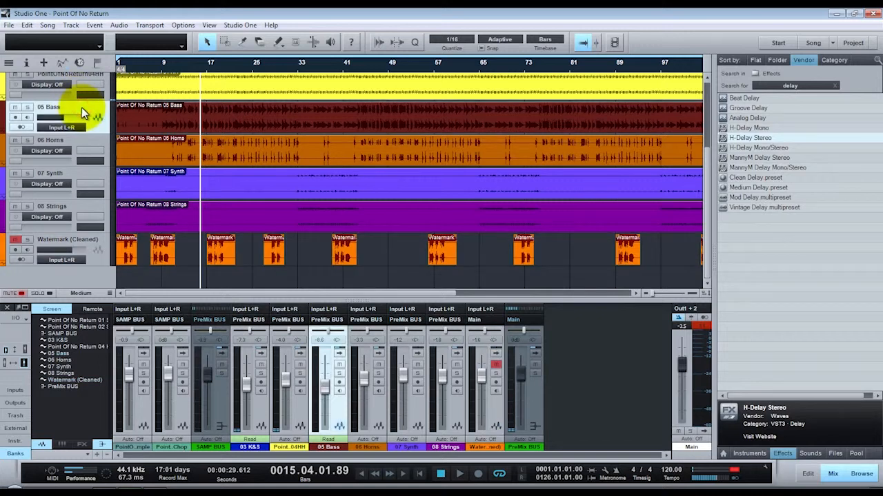
pyautogui.rightClick(82, 108)
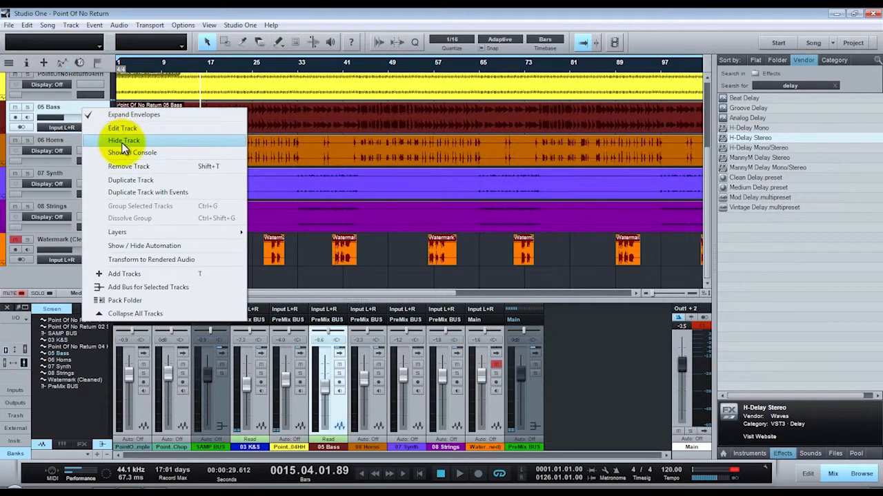
pyautogui.click(147, 246)
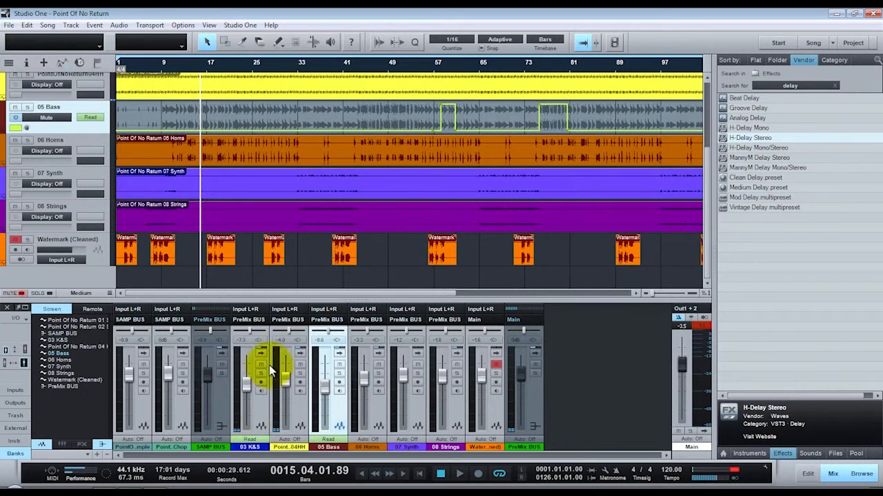
# Place the playhead at bar 57 and review the 05 Bass channel's automation modes without changing the current one
pyautogui.click(338, 425)
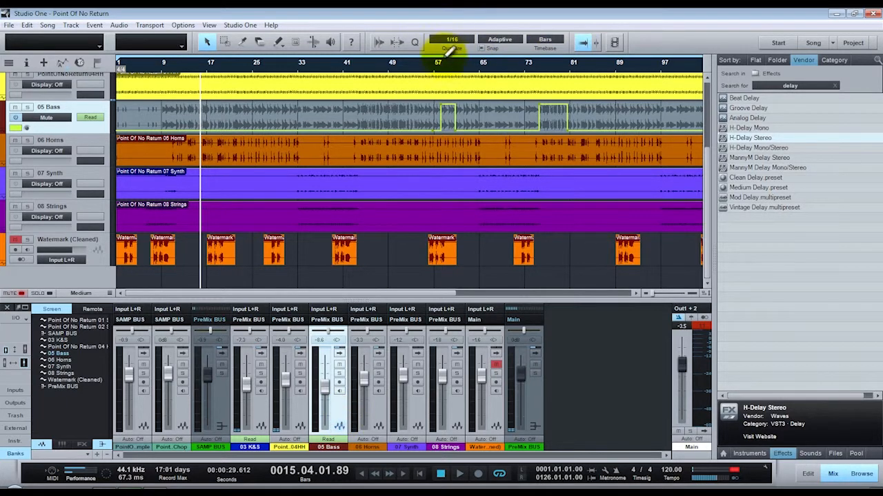
pyautogui.click(435, 63)
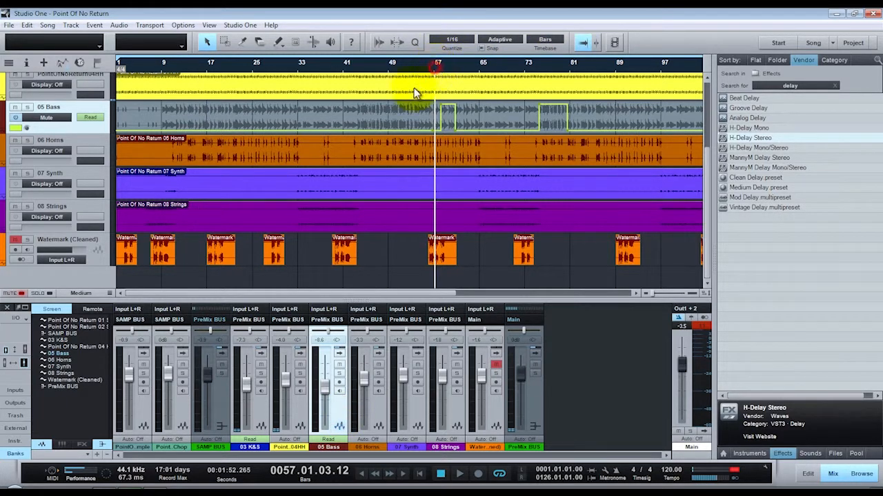
pyautogui.click(327, 441)
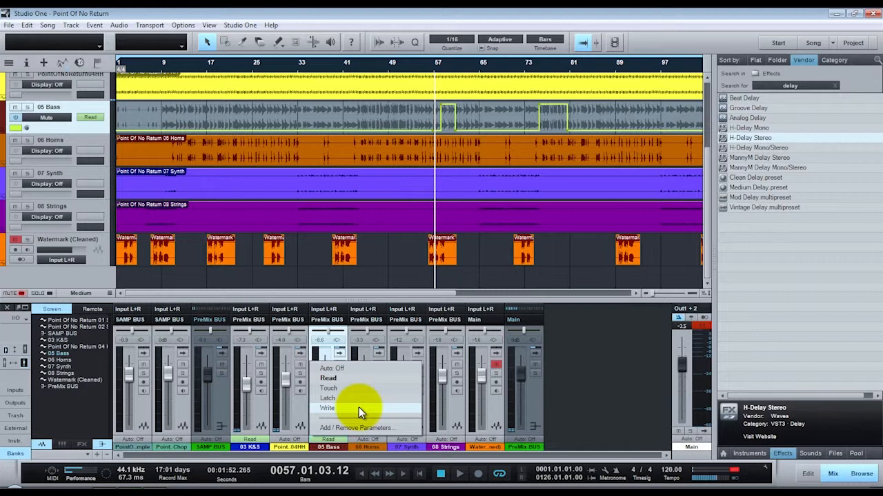
pyautogui.click(531, 12)
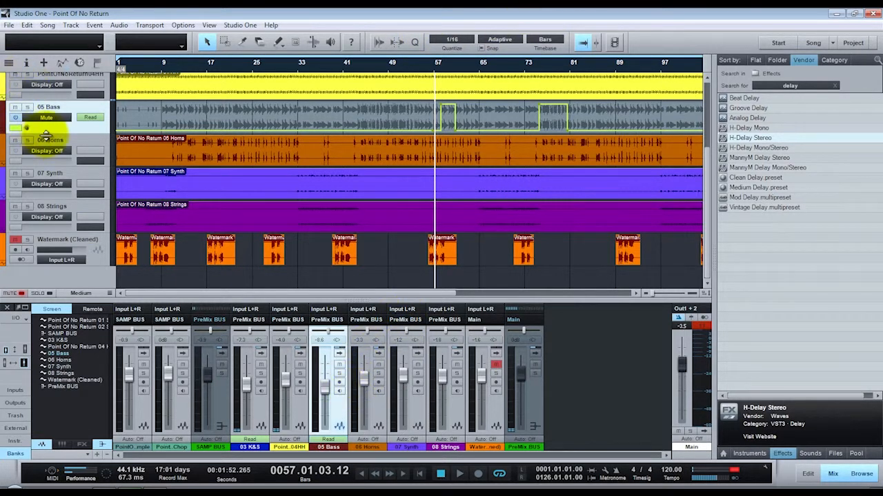
pyautogui.click(59, 118)
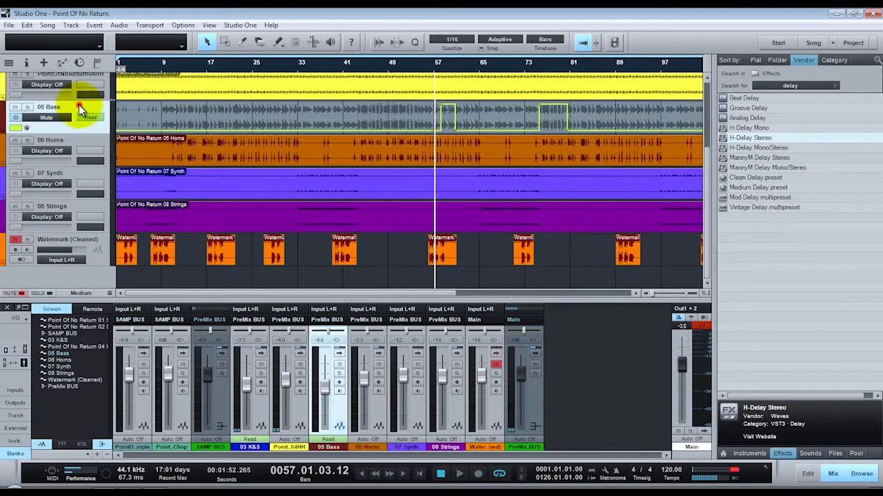
# Add the Volume parameter to the 05 Bass track's automation, remove it again, and close the Automation window
pyautogui.click(57, 119)
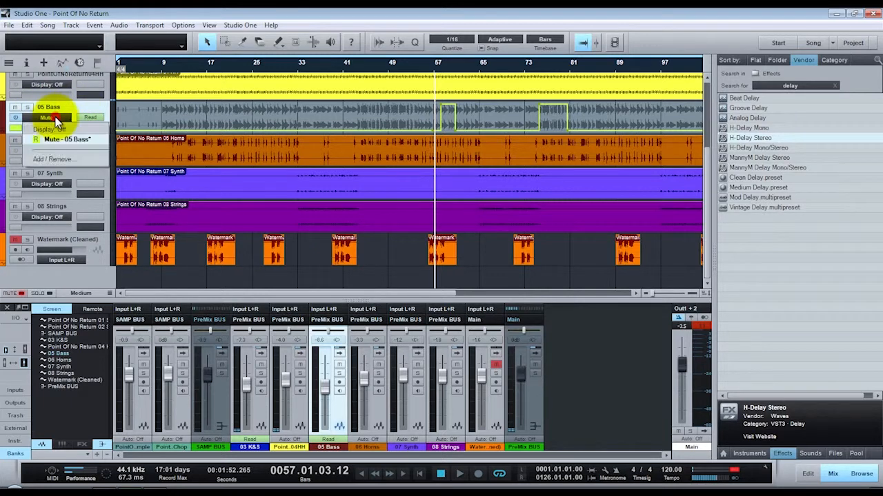
pyautogui.click(51, 159)
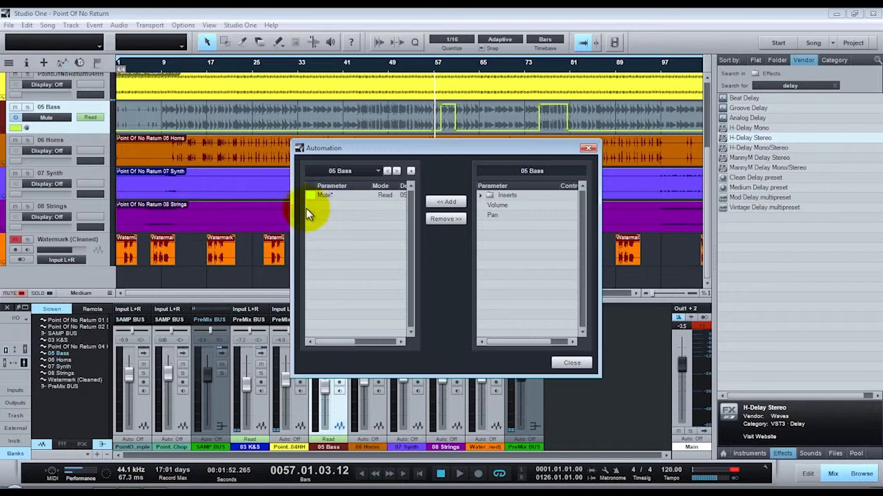
pyautogui.click(495, 205)
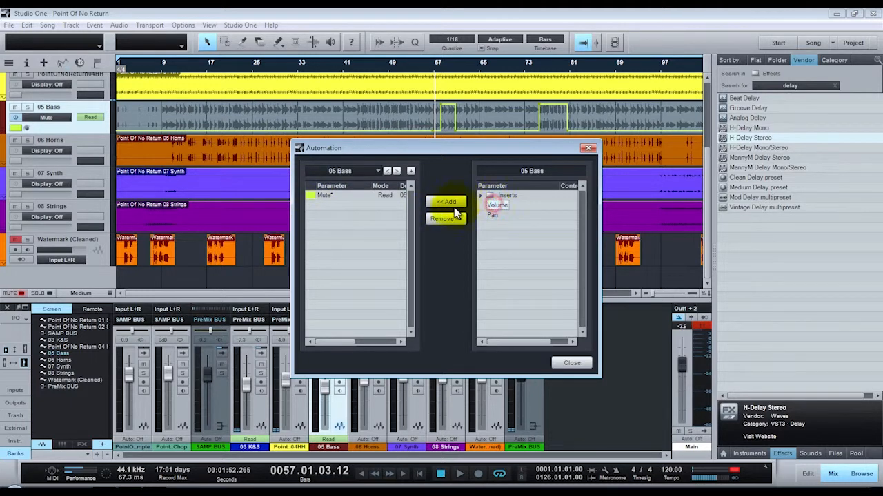
pyautogui.click(446, 202)
pyautogui.click(329, 205)
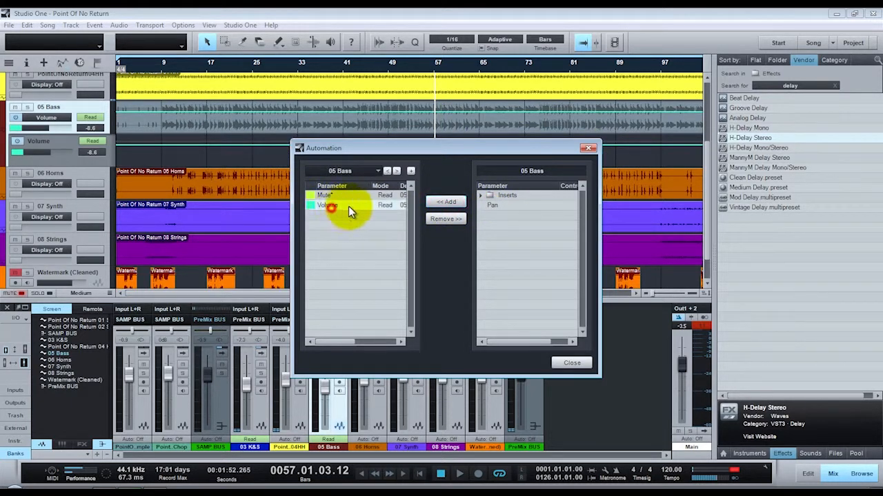
pyautogui.click(446, 219)
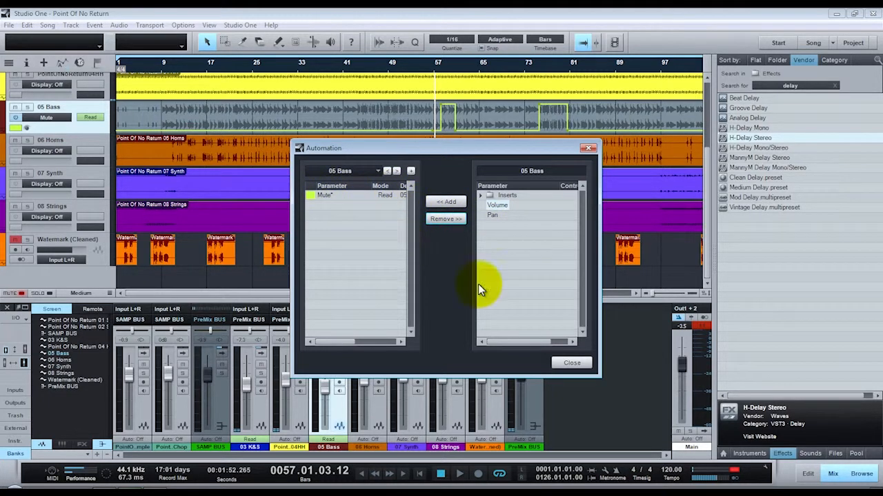
pyautogui.click(572, 361)
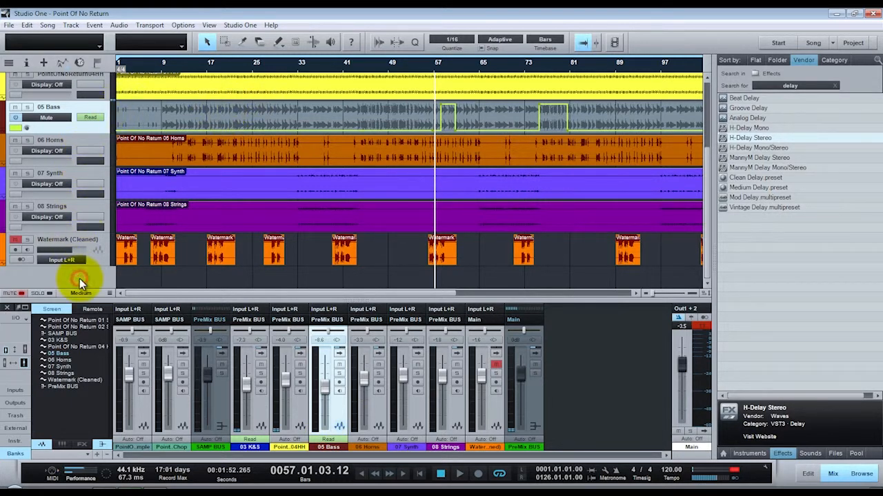
# Select the yellow PointOfNoReturn04HH track
pyautogui.moveTo(712, 173); pyautogui.dragTo(715, 113)
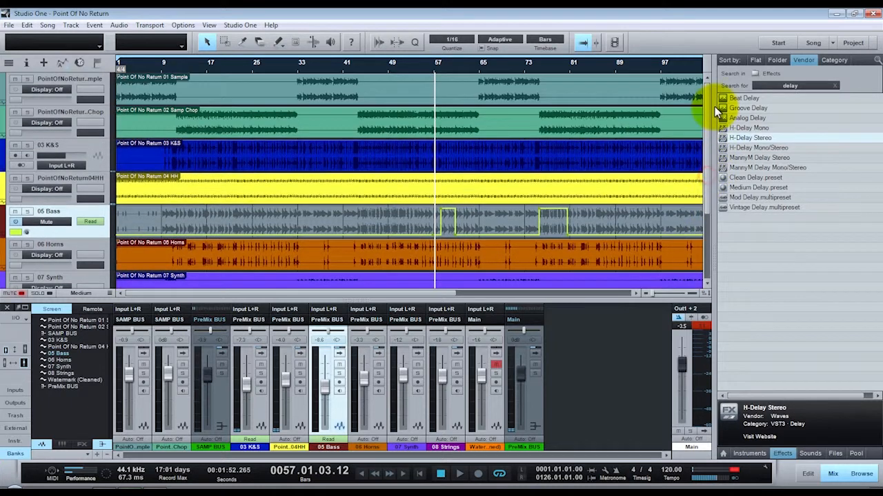
pyautogui.click(71, 181)
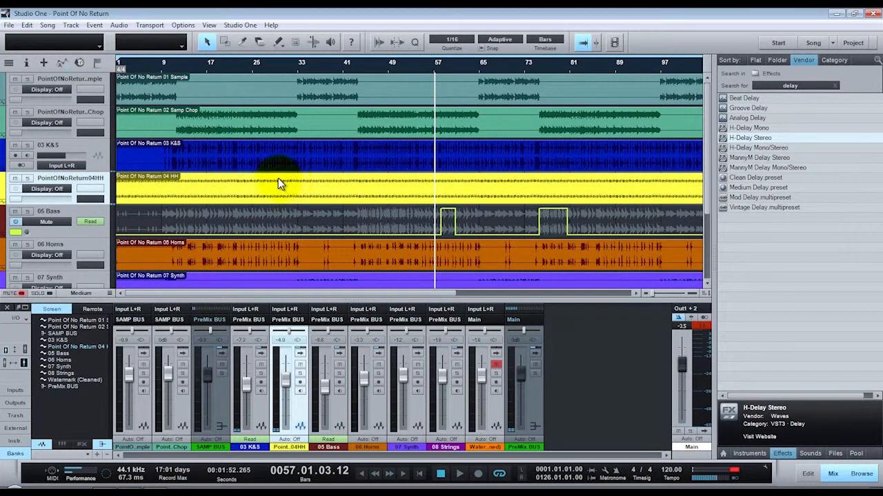
# Show the automation on the 03 K&S track
pyautogui.click(59, 151)
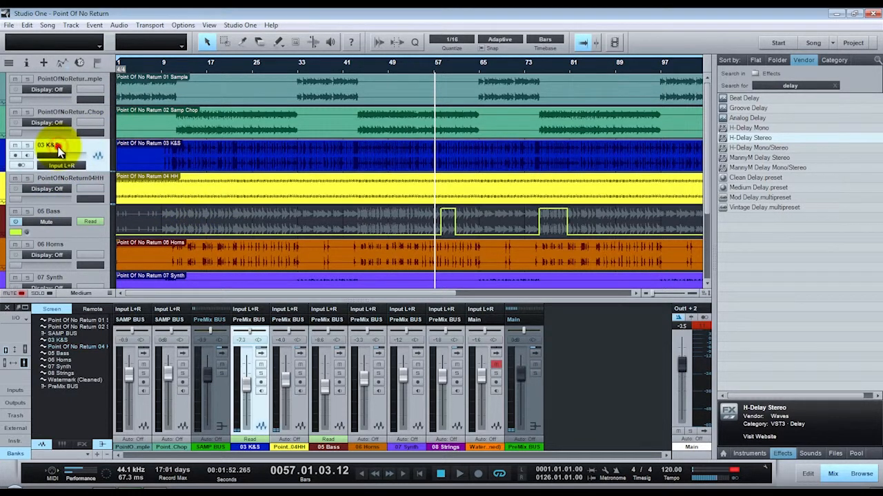
pyautogui.rightClick(58, 149)
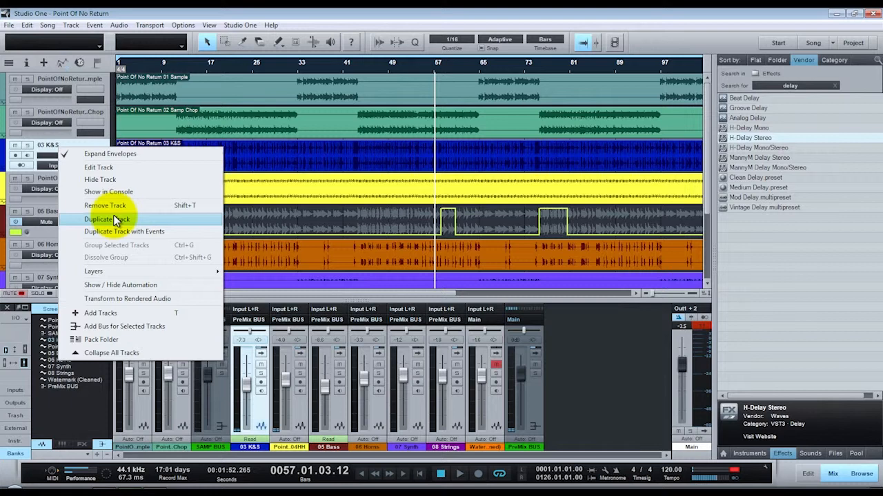
pyautogui.click(113, 285)
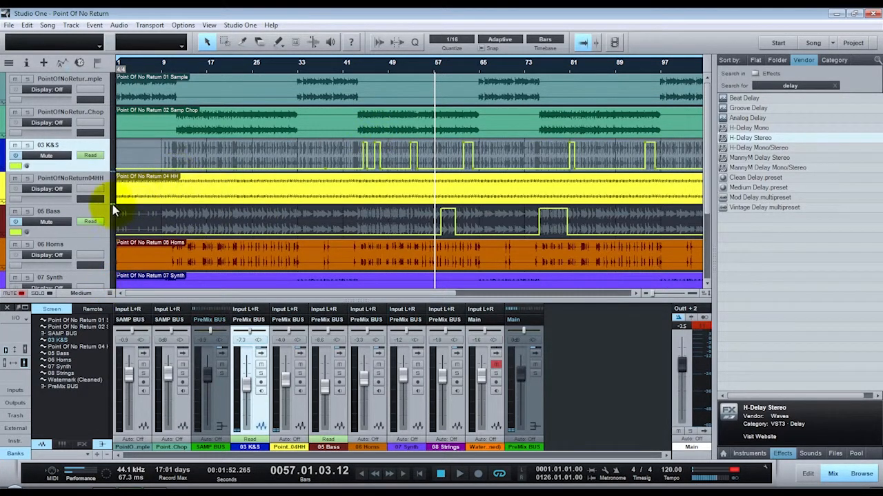
# Place the playhead near the end of bar 11 and set the 04 HH channel's automation mode to Write
pyautogui.click(83, 180)
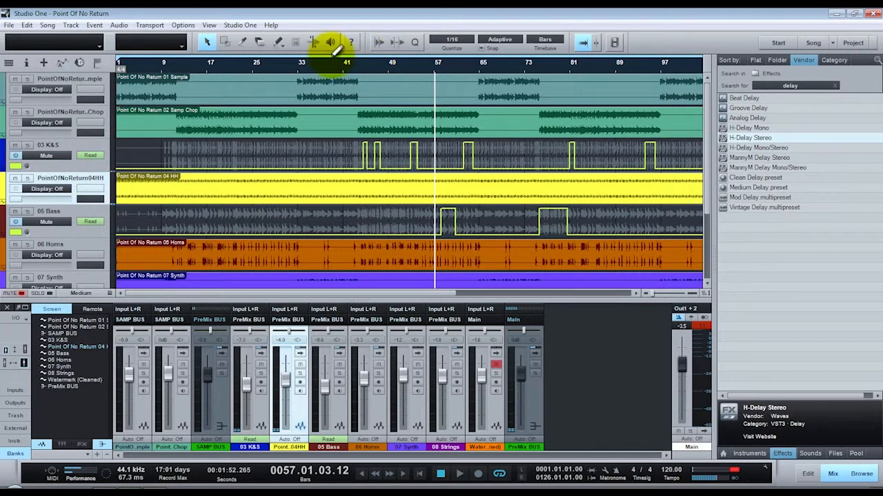
pyautogui.click(184, 67)
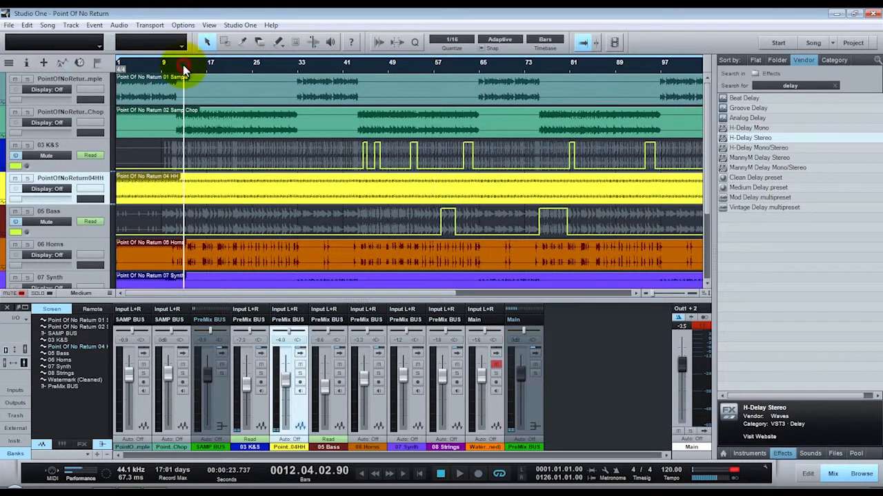
pyautogui.click(179, 69)
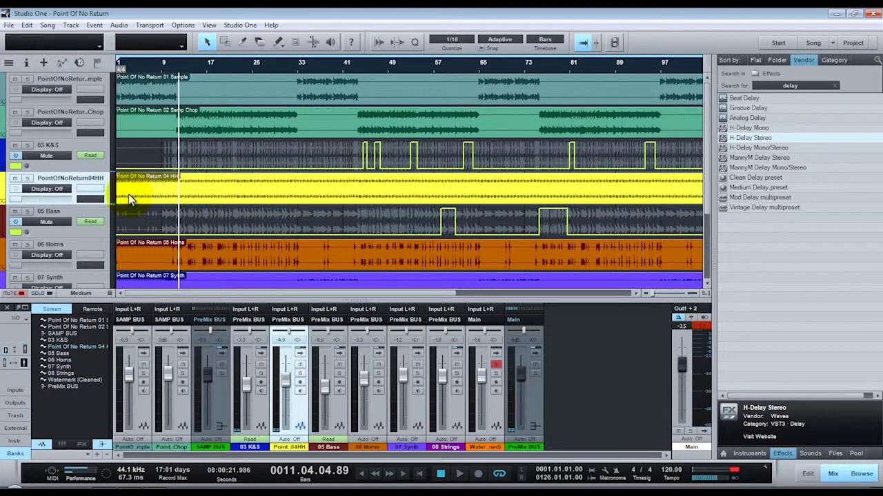
pyautogui.click(290, 439)
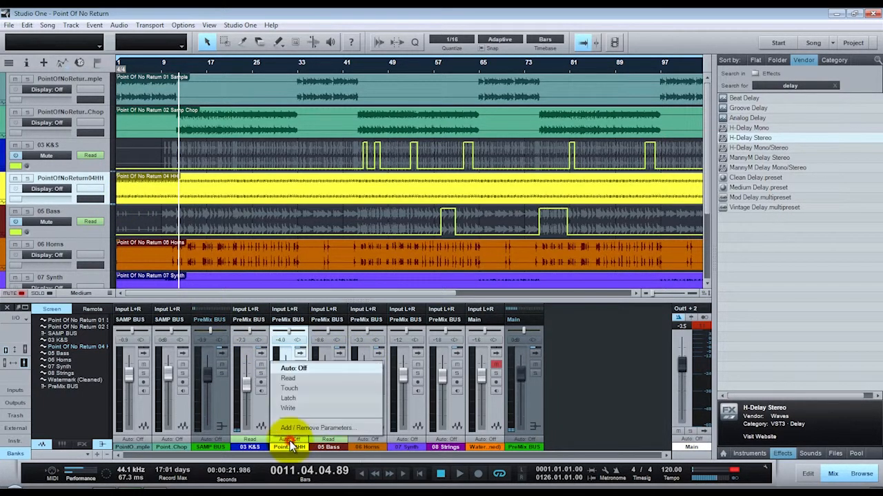
pyautogui.click(317, 407)
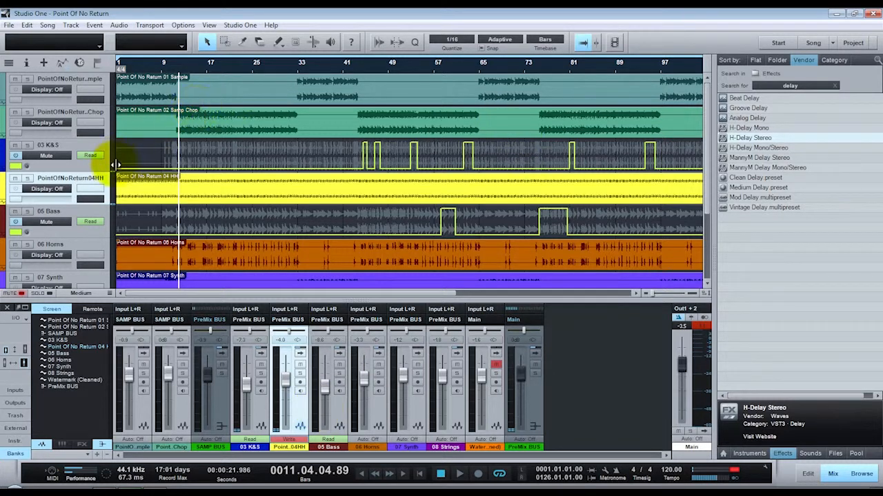
pyautogui.rightClick(71, 174)
pyautogui.click(59, 182)
pyautogui.click(49, 189)
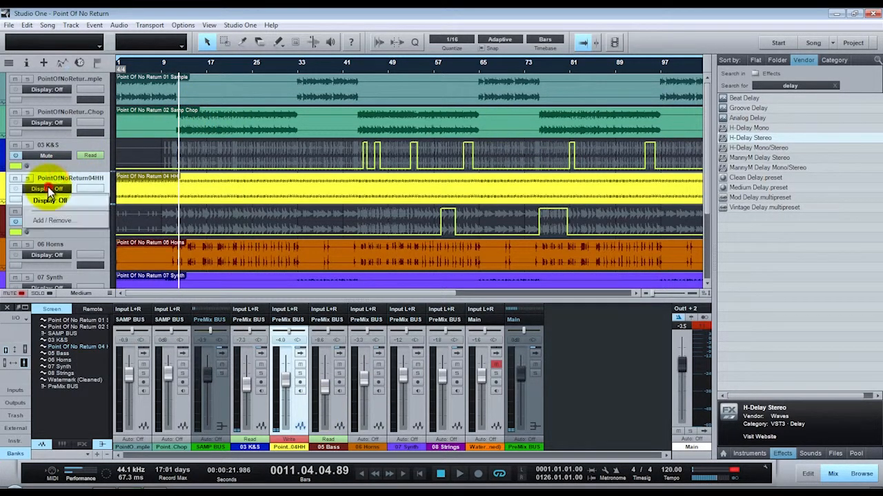
pyautogui.click(49, 200)
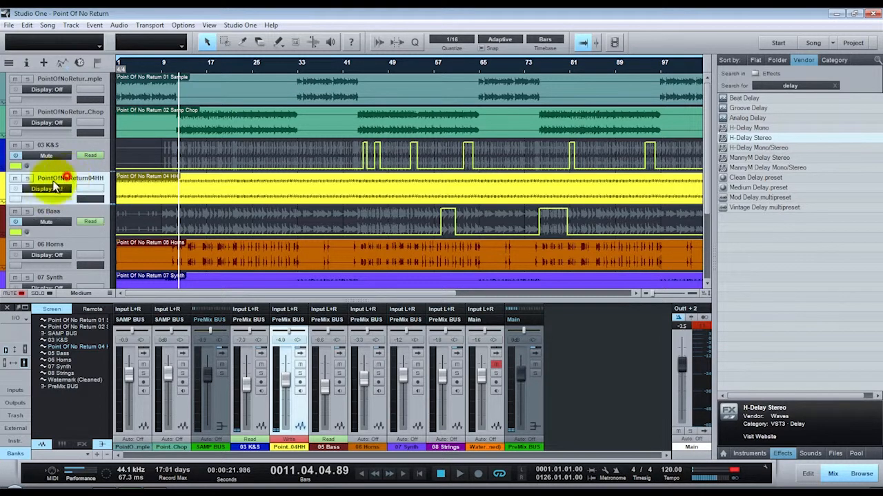
# Reduce the track heights slightly below Medium and zoom the arrangement out horizontally to fit more of the song
pyautogui.click(81, 293)
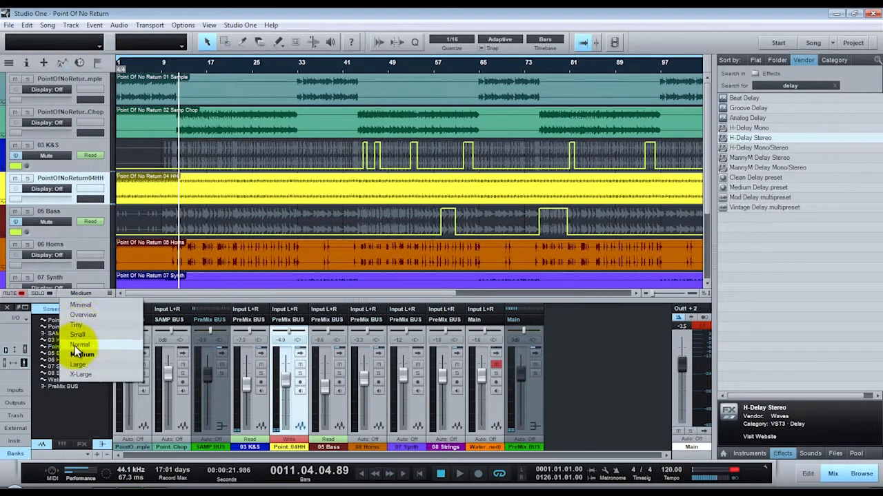
pyautogui.click(76, 346)
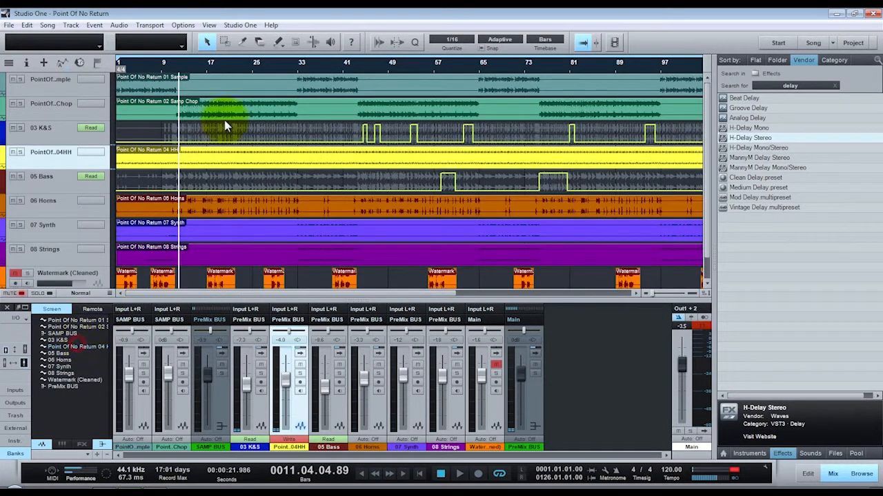
pyautogui.click(81, 293)
pyautogui.click(80, 354)
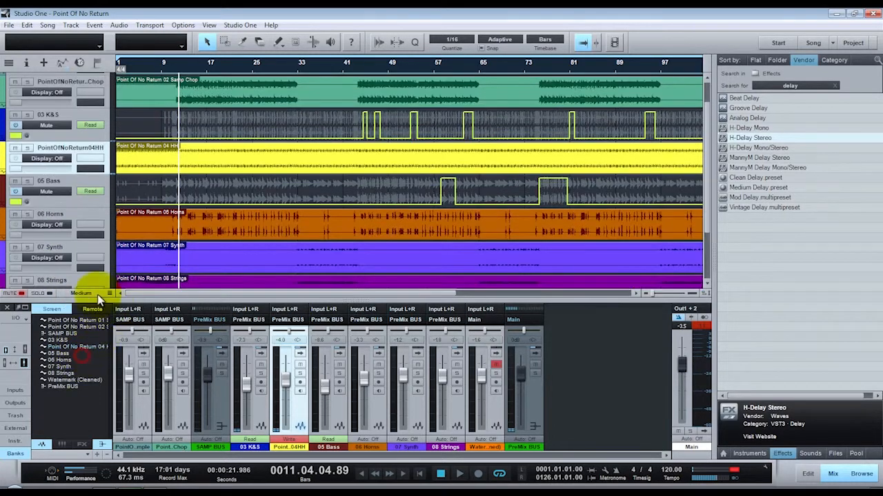
pyautogui.moveTo(110, 335); pyautogui.dragTo(112, 335)
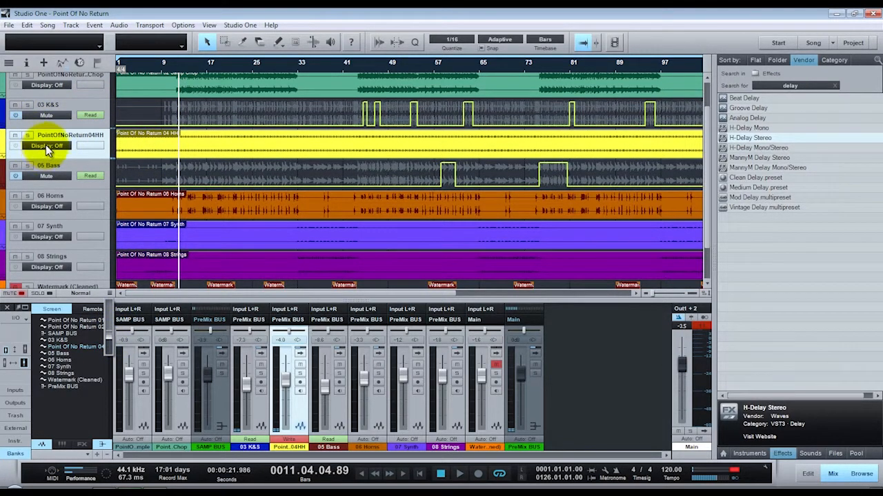
pyautogui.click(654, 293)
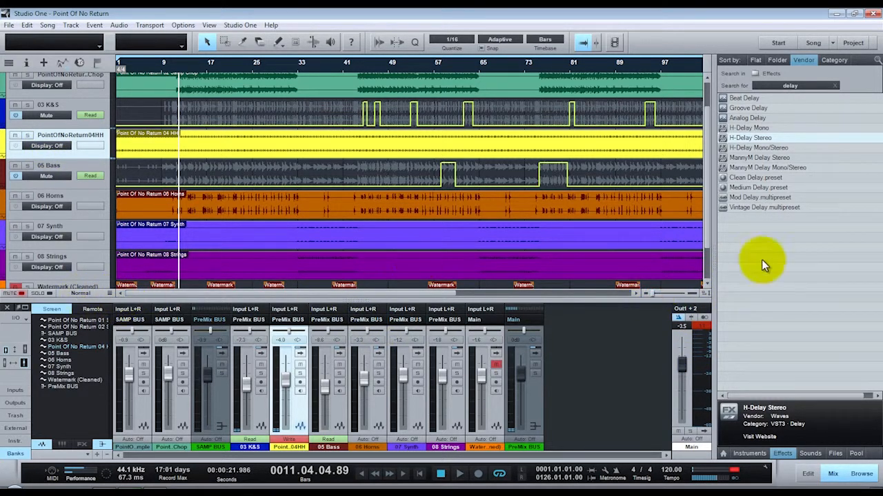
pyautogui.click(654, 293)
pyautogui.moveTo(653, 293)
pyautogui.mouseDown()
pyautogui.moveTo(666, 292)
pyautogui.moveTo(641, 295)
pyautogui.mouseUp()
# Add Mute as an automation parameter on the 04 HH track
pyautogui.click(55, 146)
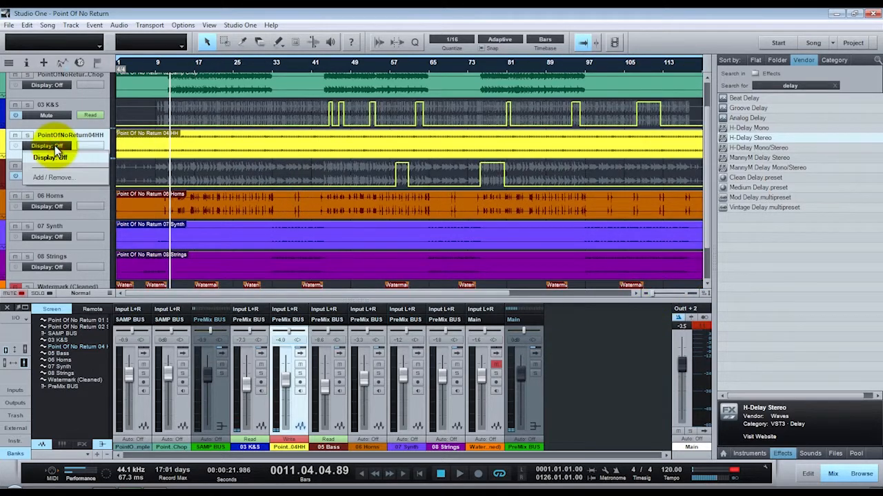
pyautogui.click(55, 146)
pyautogui.click(51, 147)
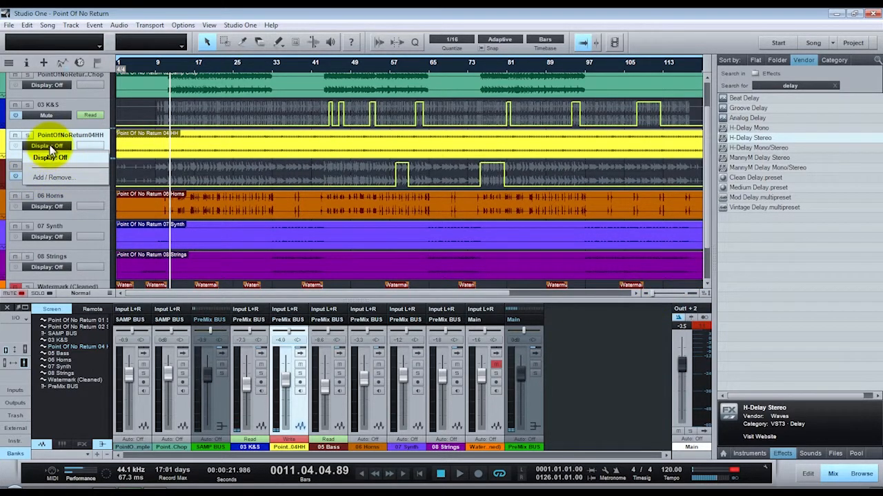
pyautogui.click(56, 178)
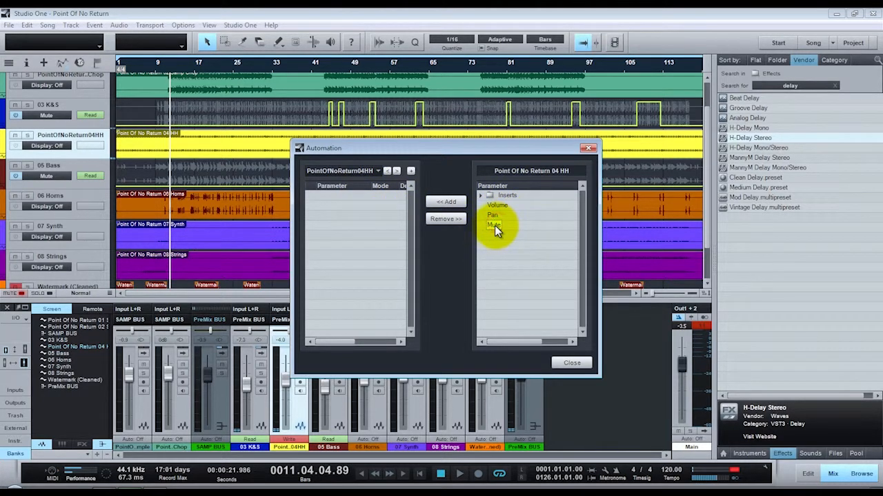
pyautogui.click(446, 202)
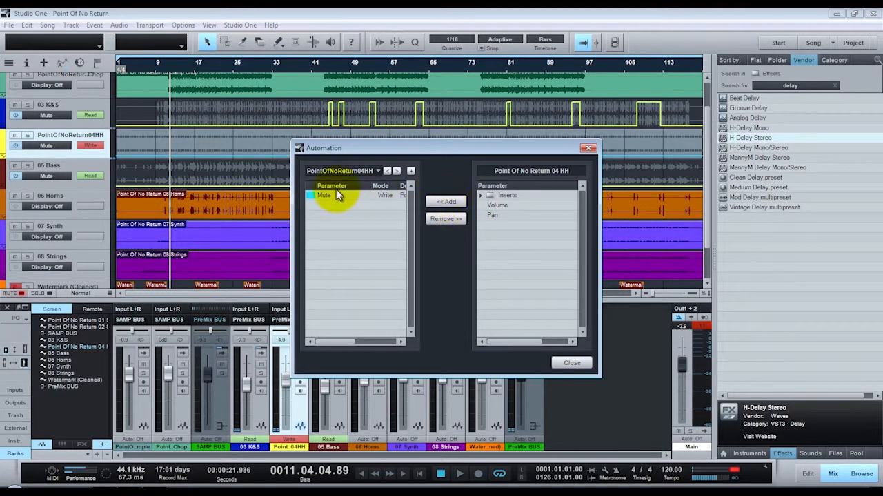
pyautogui.click(567, 364)
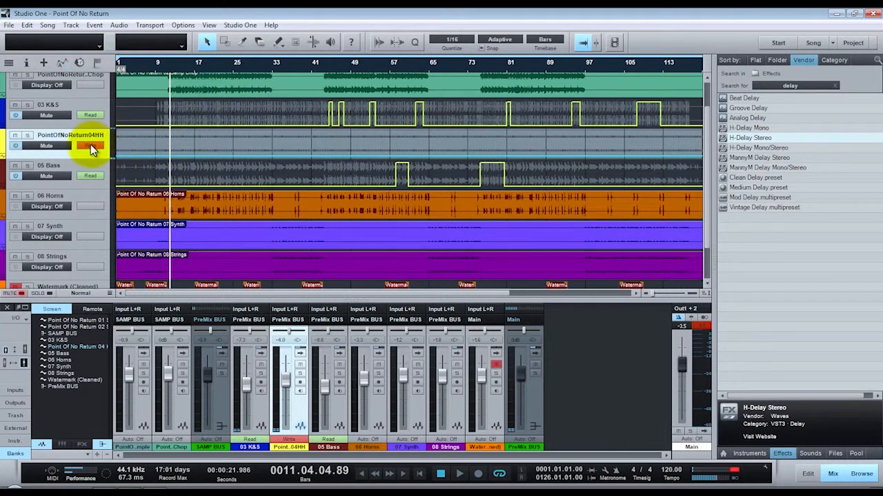
pyautogui.click(289, 439)
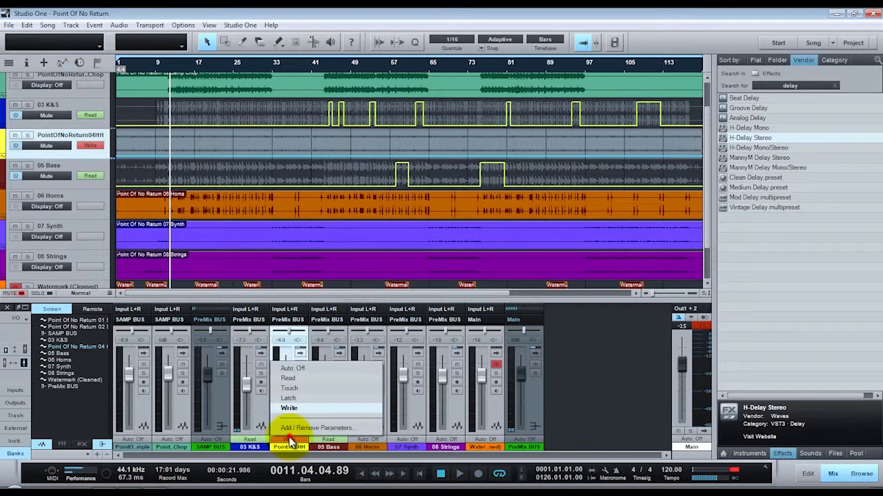
pyautogui.click(89, 144)
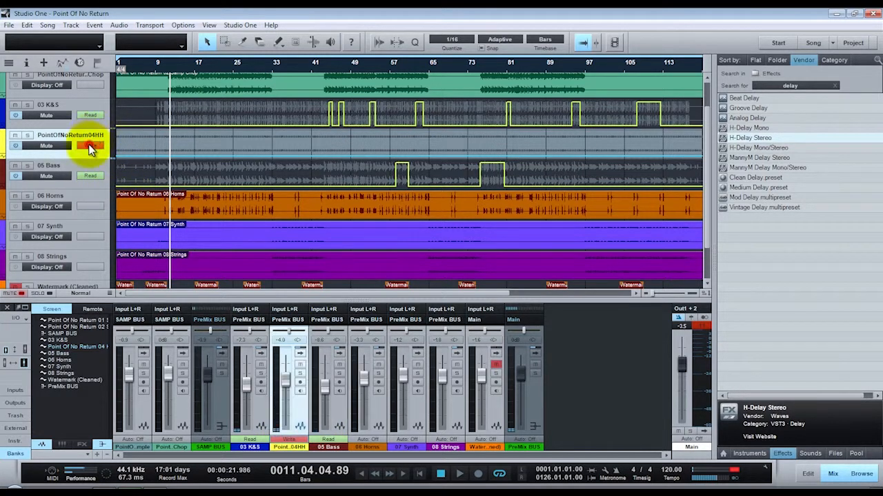
pyautogui.click(90, 145)
pyautogui.click(89, 143)
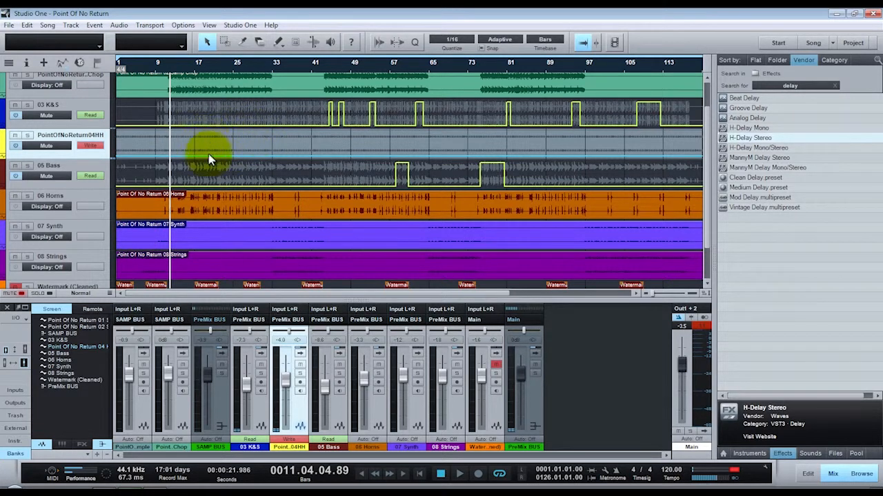
# Record mute automation on the 04 HH channel by toggling its mute repeatedly during playback from about bar 12 to bar 22
pyautogui.click(300, 366)
pyautogui.click(301, 366)
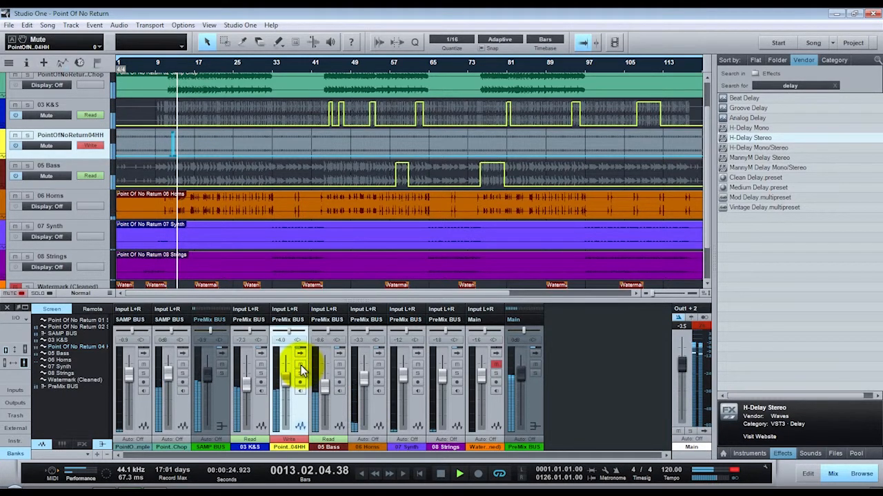
pyautogui.click(301, 366)
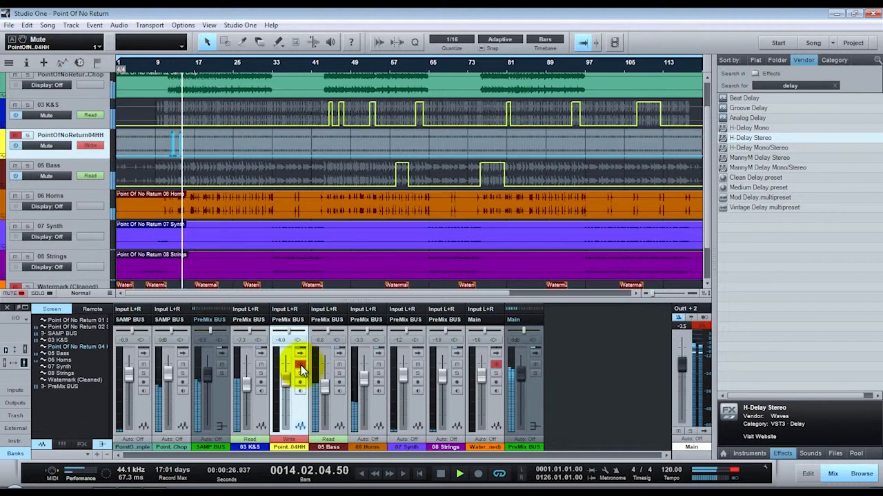
pyautogui.click(301, 366)
pyautogui.click(301, 366)
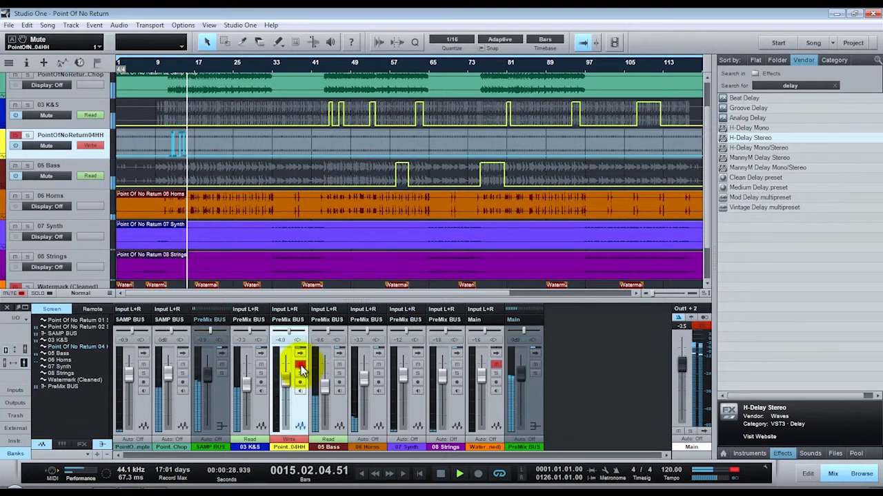
pyautogui.click(301, 366)
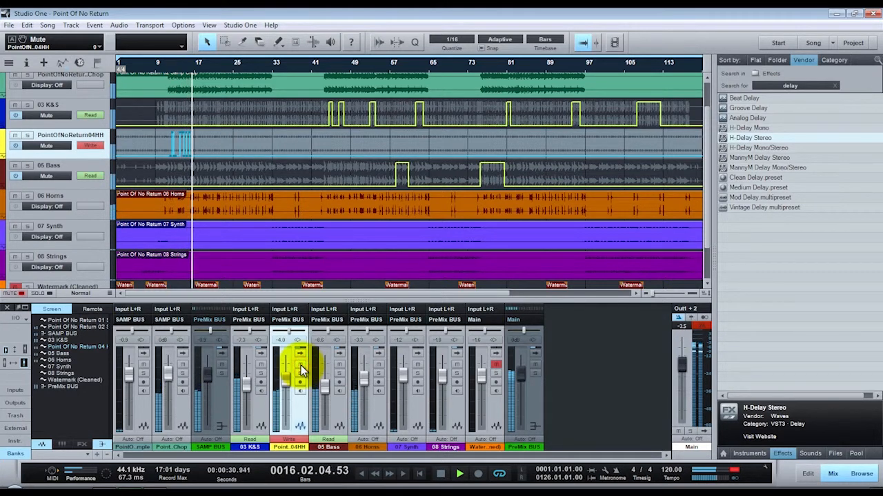
pyautogui.click(300, 366)
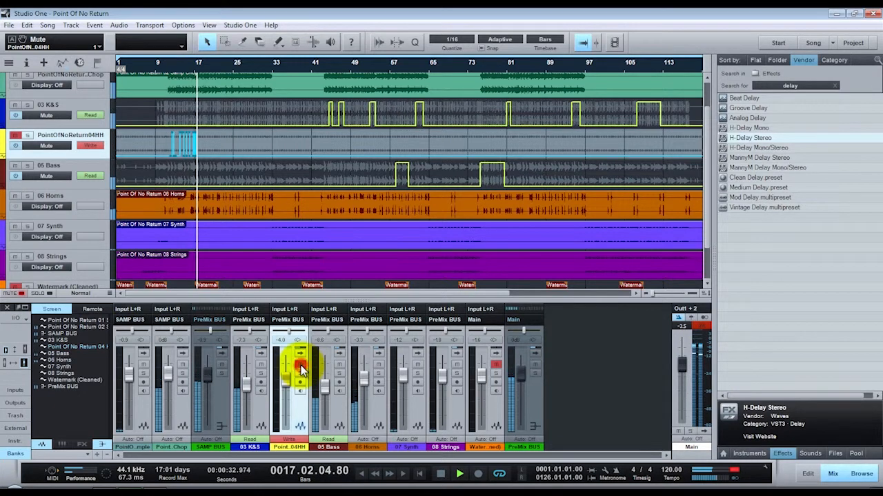
pyautogui.click(301, 366)
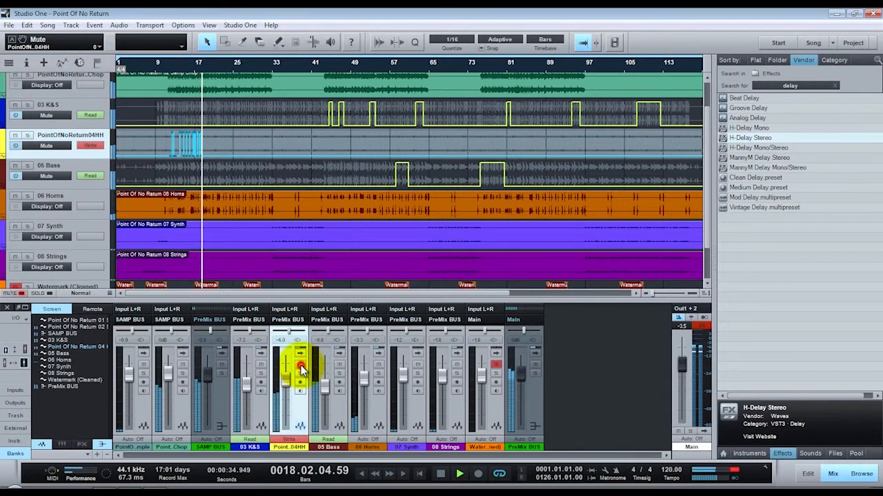
pyautogui.click(301, 367)
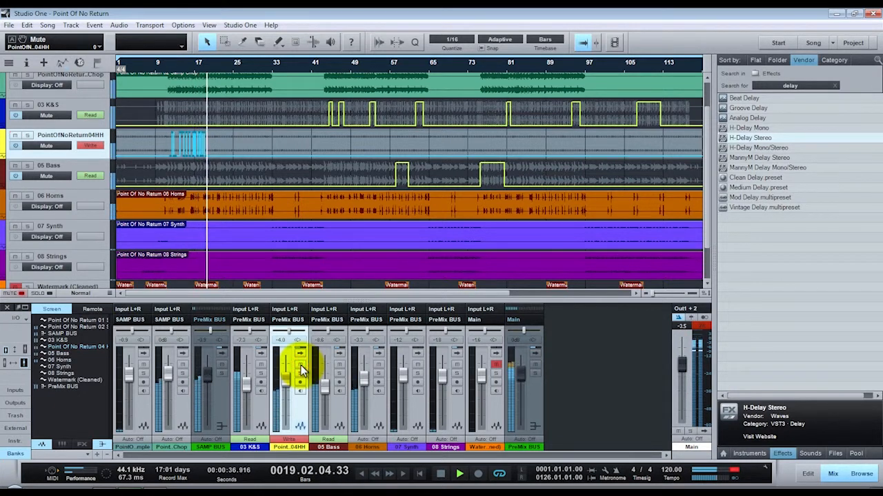
pyautogui.click(301, 366)
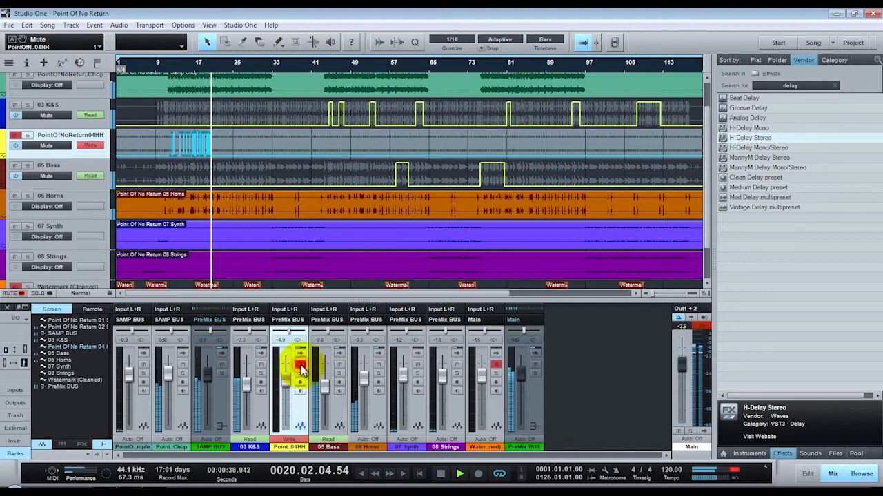
pyautogui.click(300, 366)
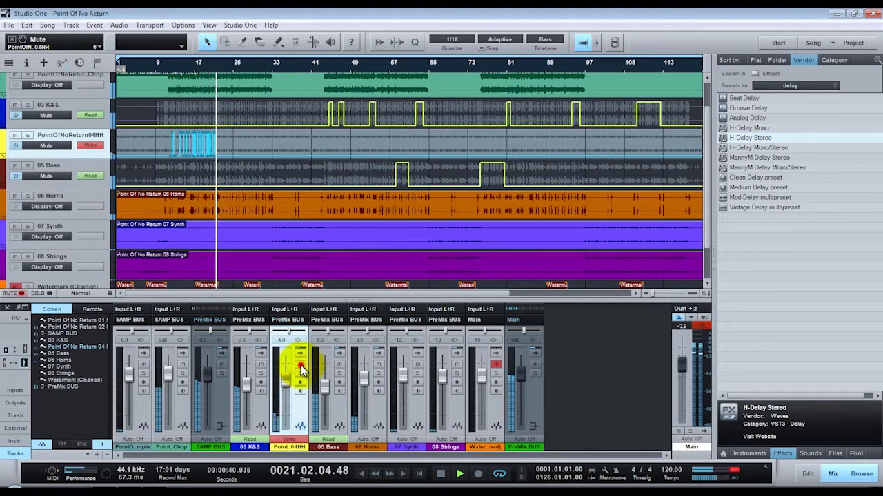
pyautogui.click(301, 366)
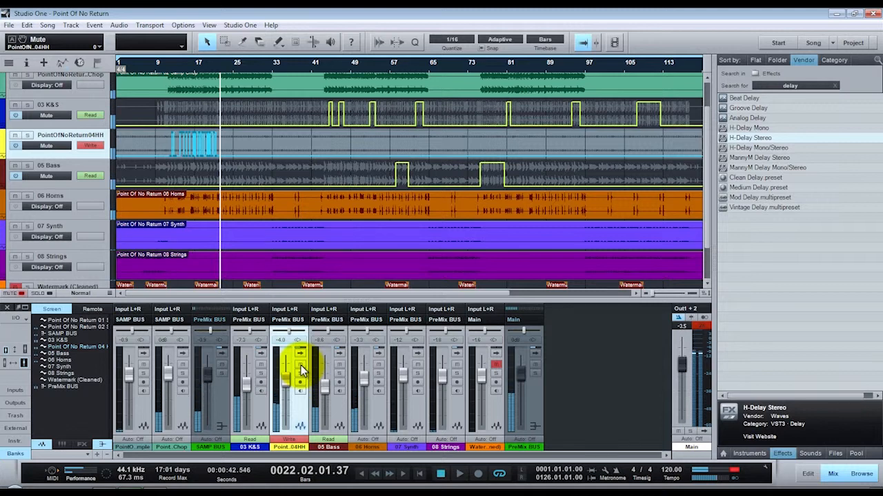
# Set the 04 HH track's automation mode to Read and return the playhead to bar 11
pyautogui.click(94, 143)
pyautogui.click(103, 167)
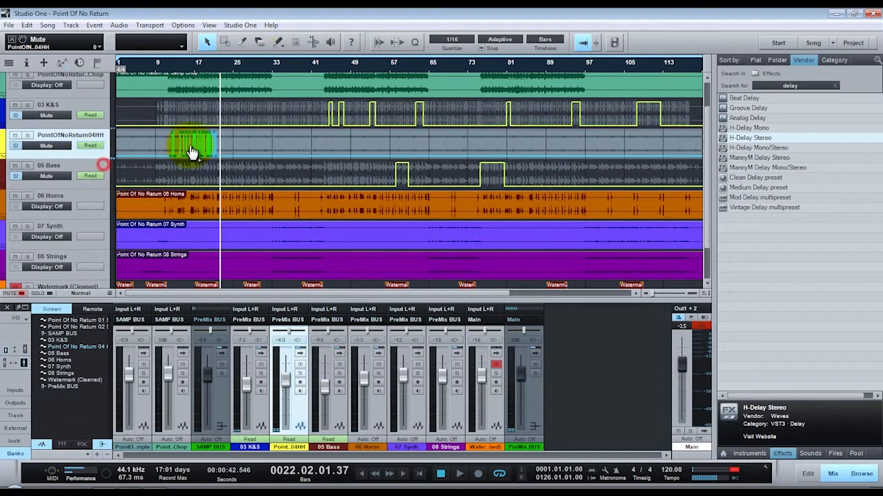
pyautogui.click(170, 69)
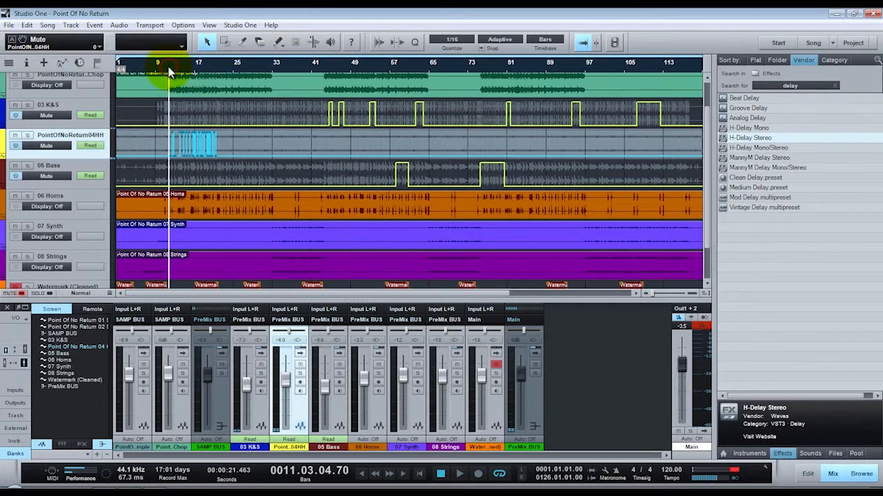
# Play back the 04 HH mute automation from bar 11 to about bar 19
pyautogui.press('space')
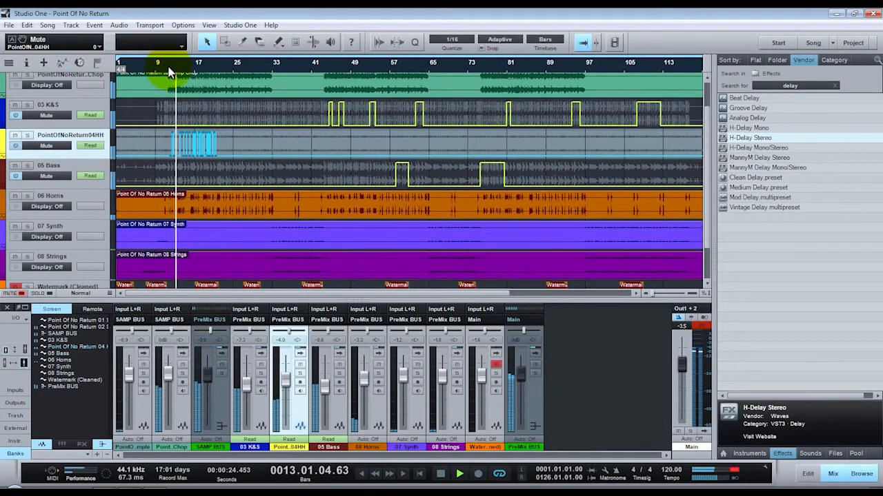
pyautogui.press('r')
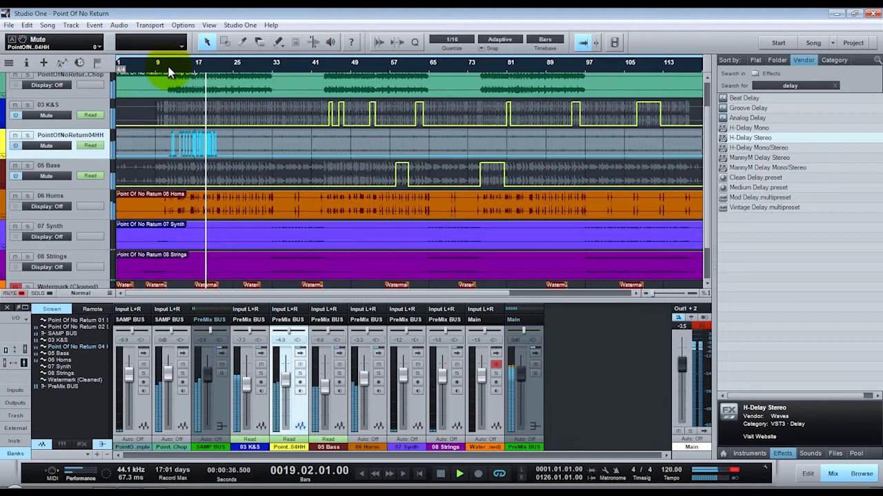
pyautogui.press('space')
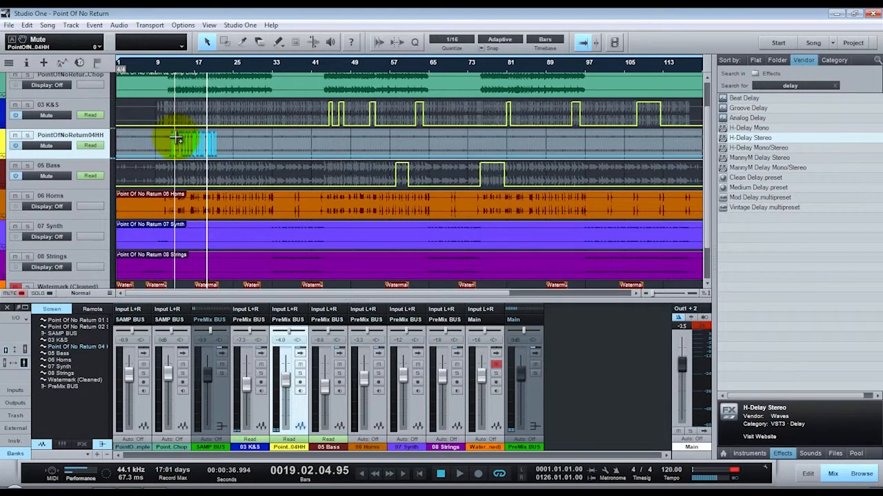
# Examine the recorded mute automation on the 04 HH track up close between about bars 11 and 19
pyautogui.scroll(4, 177, 140)
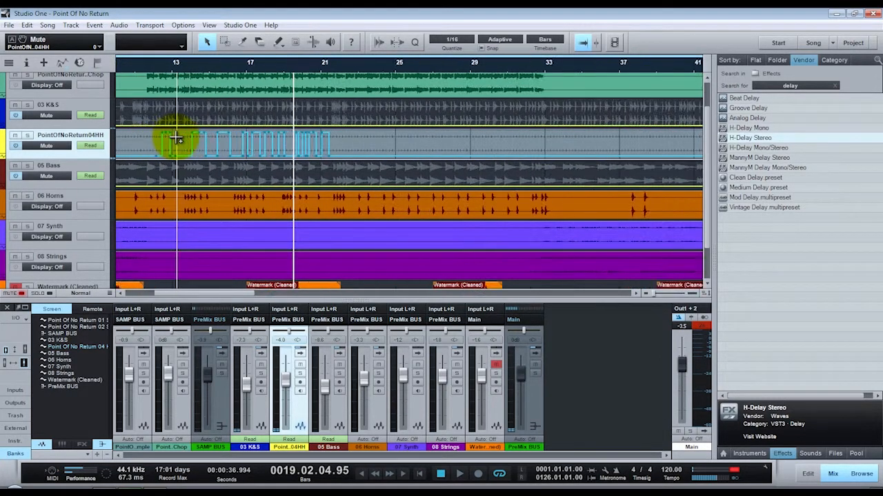
pyautogui.scroll(3, 176, 140)
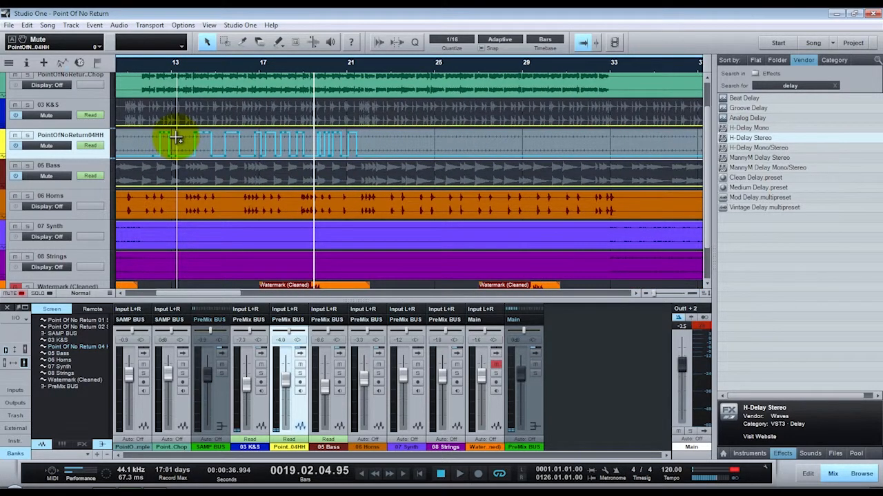
pyautogui.scroll(2, 177, 140)
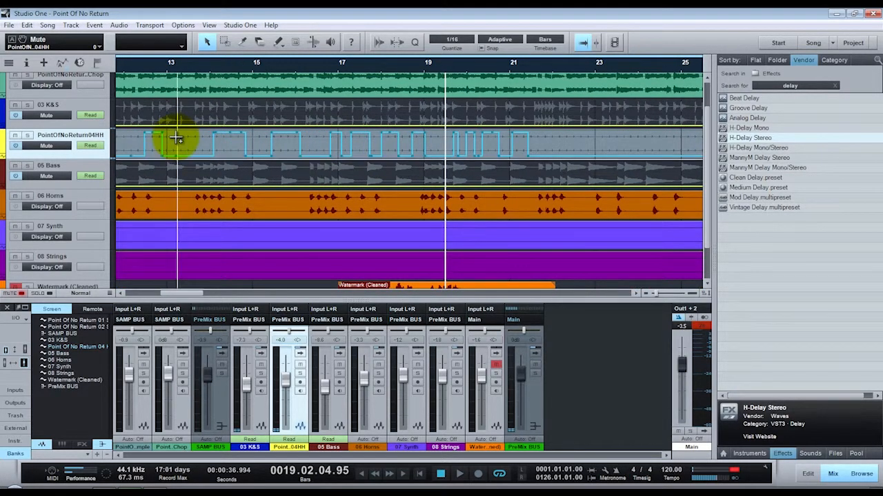
pyautogui.scroll(2, 176, 140)
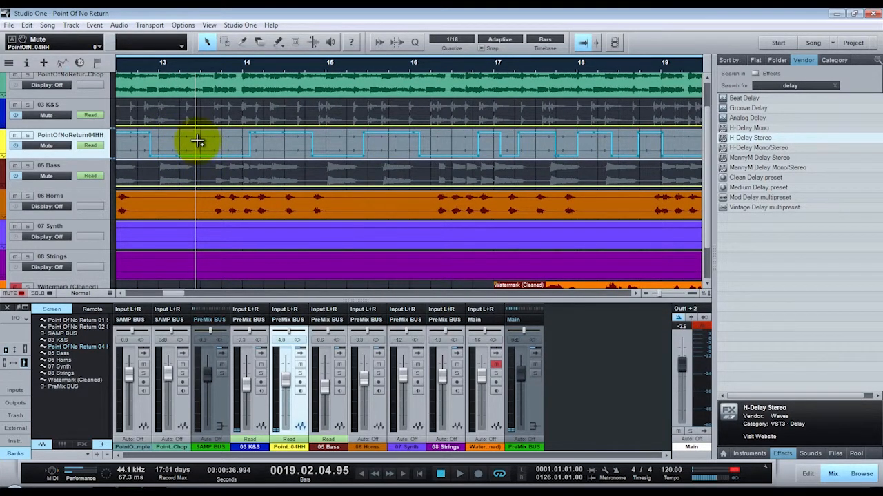
pyautogui.scroll(-2, 197, 142)
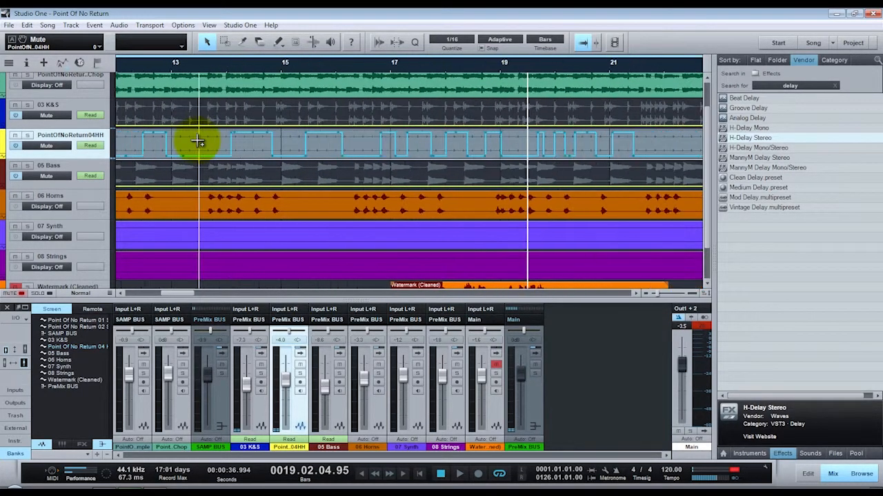
pyautogui.scroll(1, 197, 142)
pyautogui.moveTo(183, 293); pyautogui.dragTo(171, 295)
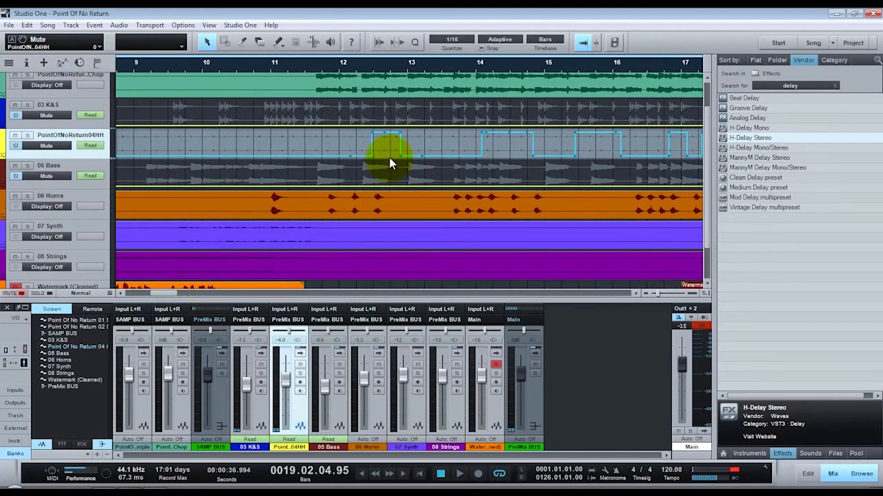
pyautogui.scroll(-4, 404, 145)
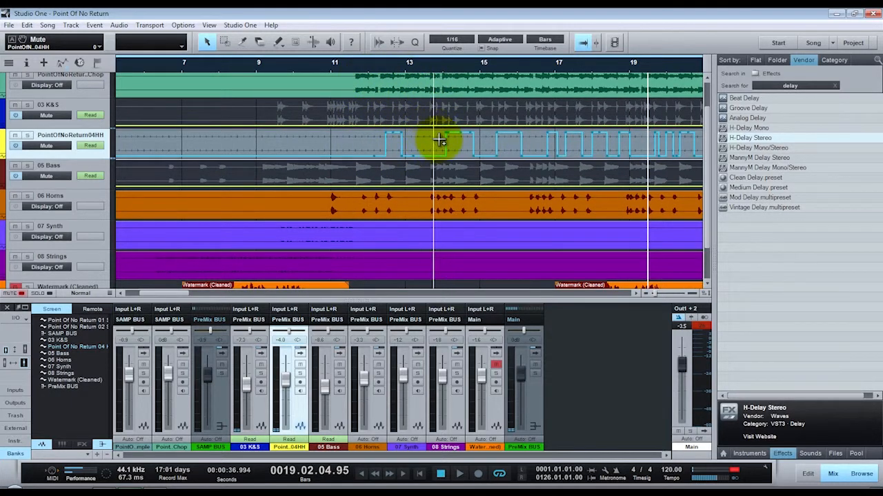
pyautogui.scroll(2, 437, 140)
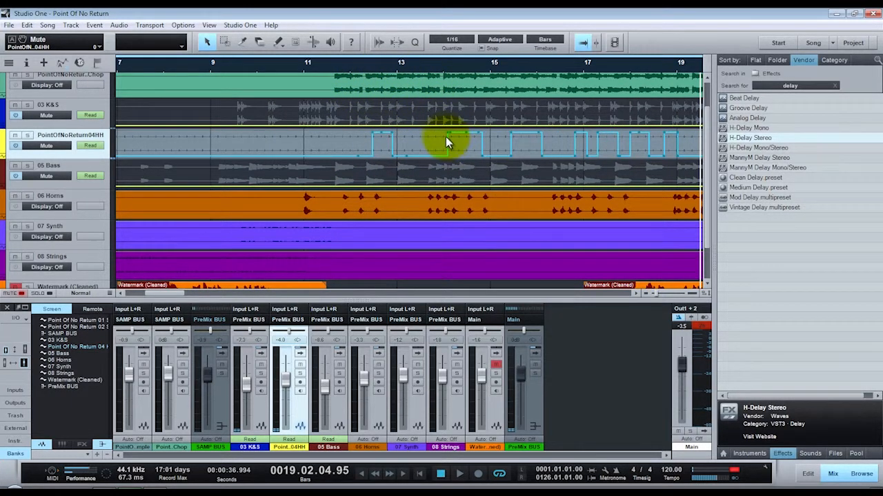
pyautogui.scroll(3, 421, 142)
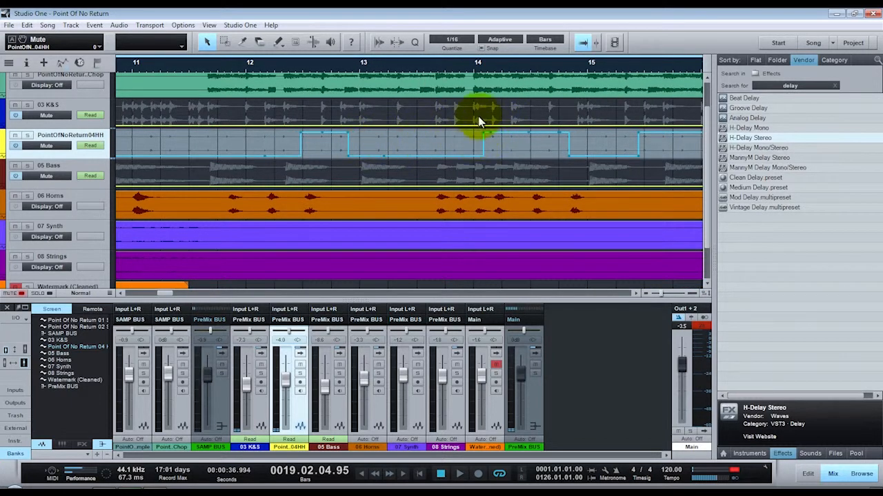
# Play the 04 HH section from about bar 13.3 to check the mute near bar 14
pyautogui.click(444, 69)
pyautogui.press('space')
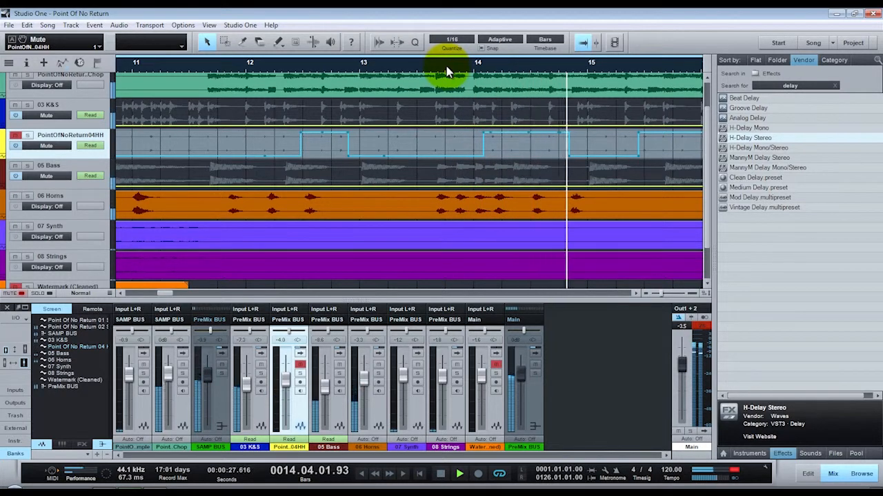
pyautogui.press('space')
pyautogui.click(427, 73)
pyautogui.press('space')
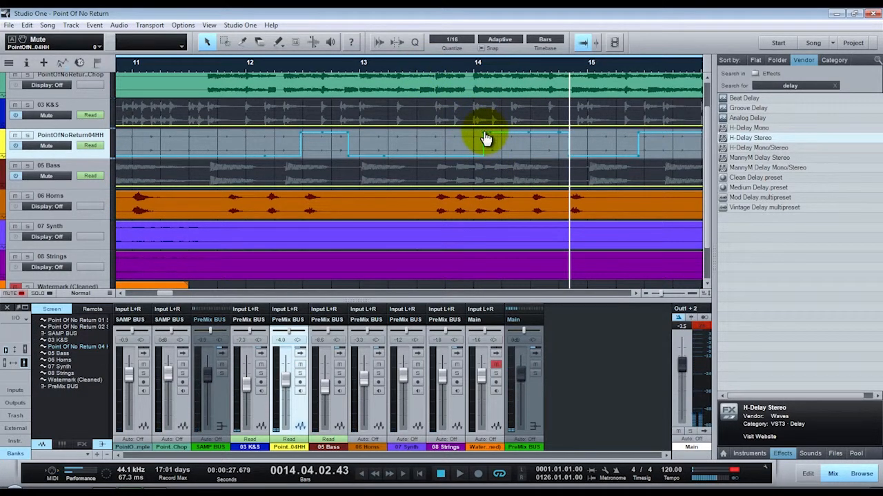
# Delay the start of the 04 HH mute near bar 14 to about 14.2 and play the section back
pyautogui.moveTo(486, 140); pyautogui.dragTo(506, 145)
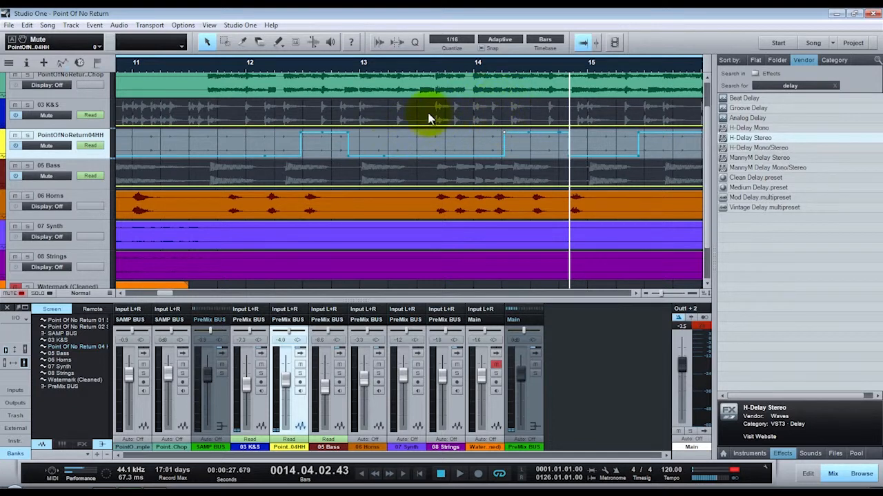
pyautogui.click(351, 62)
pyautogui.press('space')
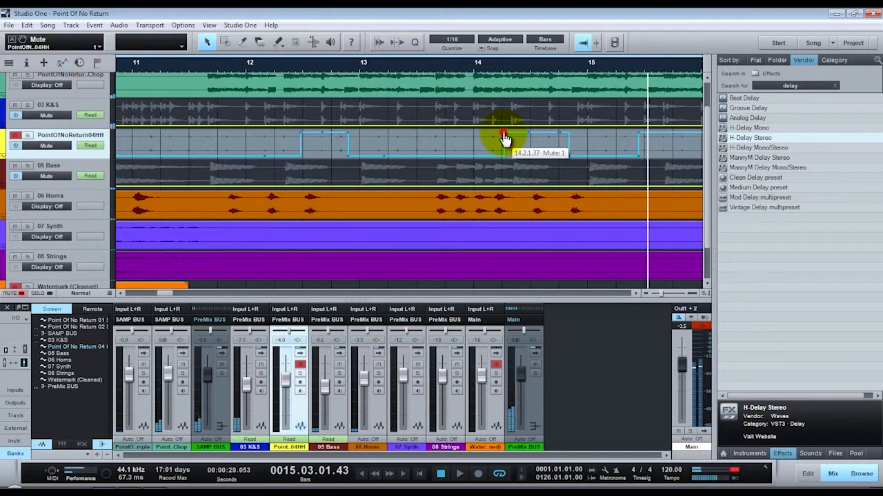
# Readjust the start of the 04 HH mute, placing it just before bar 14, and play the section back
pyautogui.moveTo(503, 139); pyautogui.dragTo(503, 142)
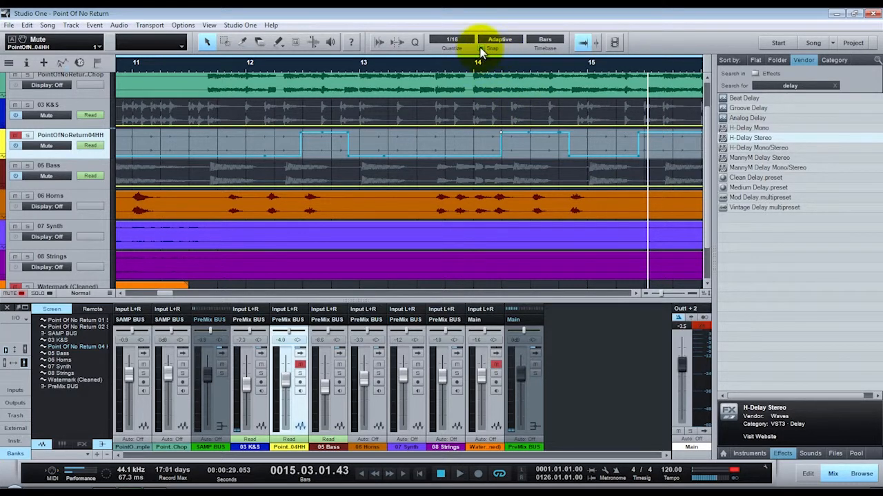
pyautogui.moveTo(498, 138); pyautogui.dragTo(523, 150)
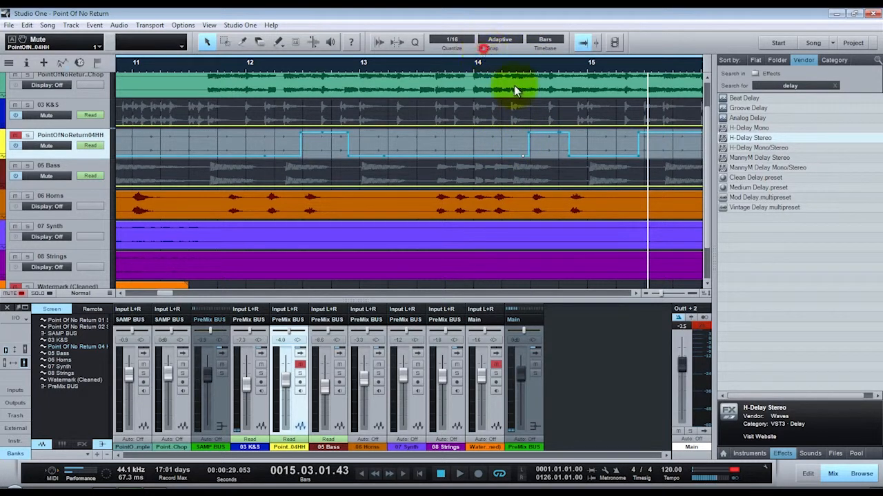
pyautogui.moveTo(529, 140); pyautogui.dragTo(471, 143)
pyautogui.click(417, 68)
pyautogui.press('space')
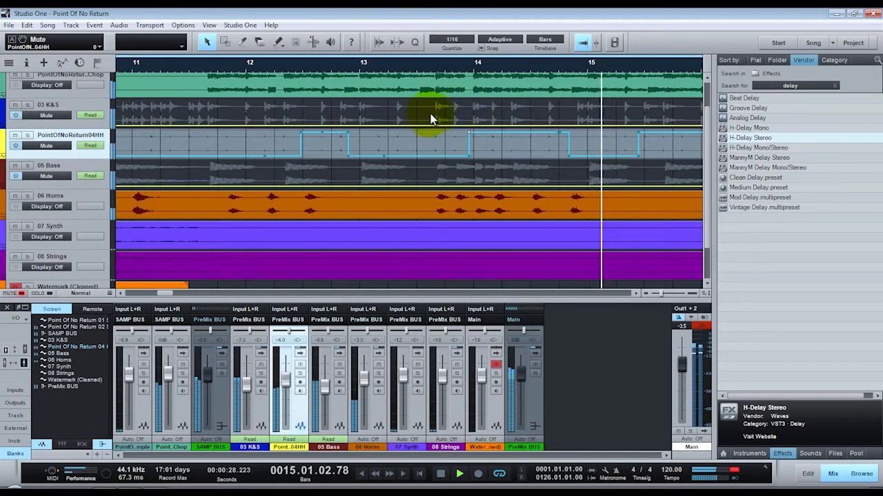
pyautogui.press('space')
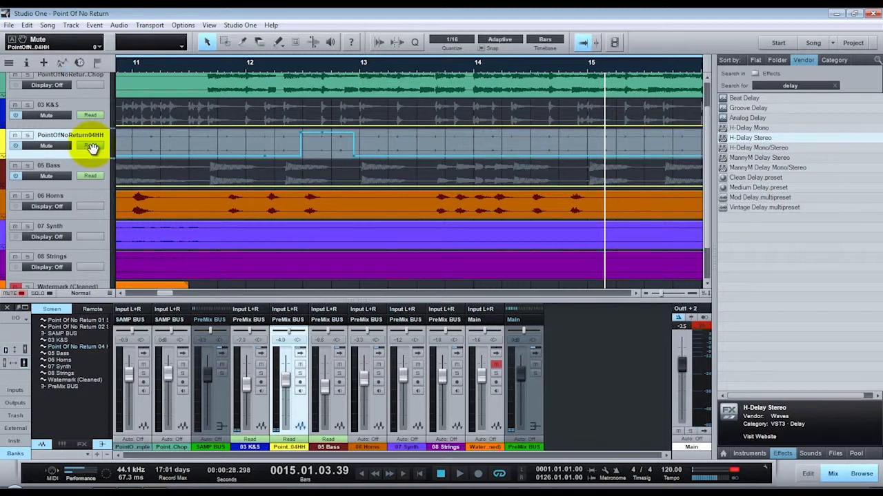
# Turn off the mute automation display on the 04 HH track
pyautogui.click(93, 148)
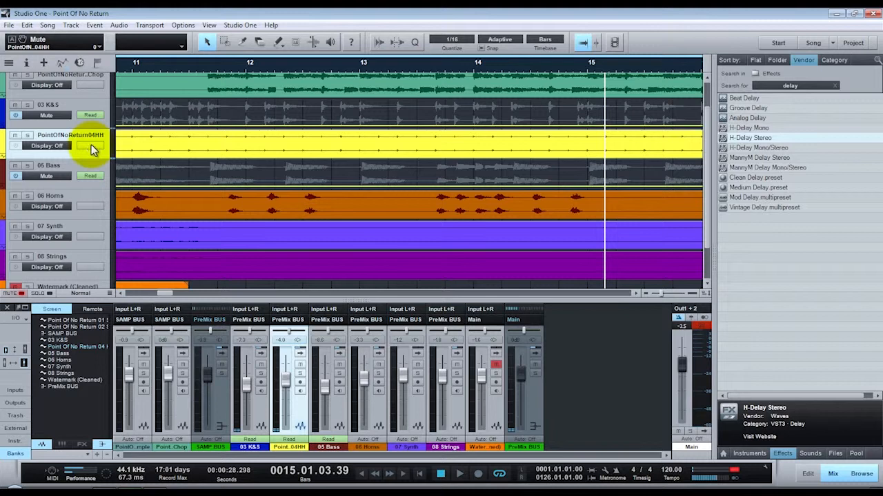
pyautogui.click(167, 295)
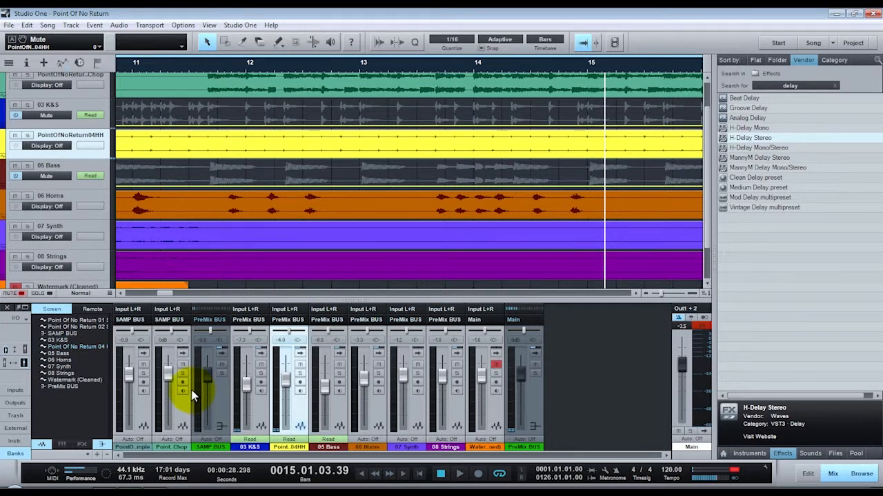
# Expand the SAMP BUS channel in the mixer to show its inserts and sends, and solo the bus
pyautogui.click(221, 407)
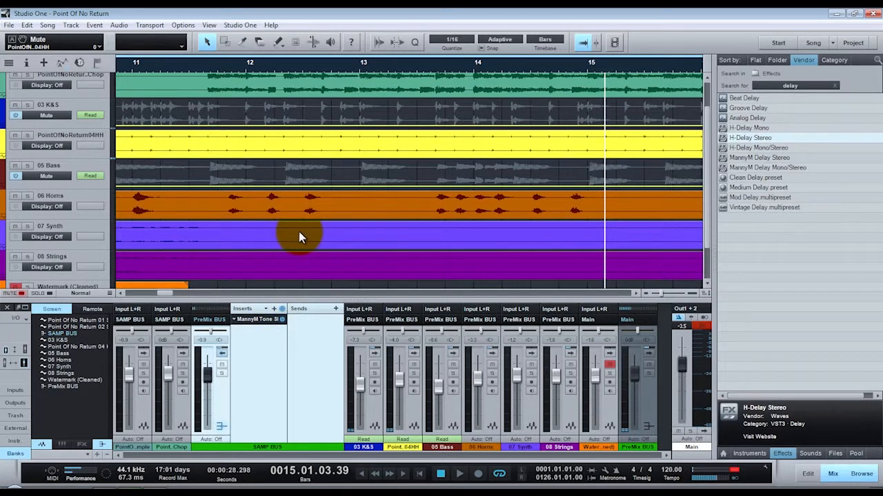
pyautogui.press('z')
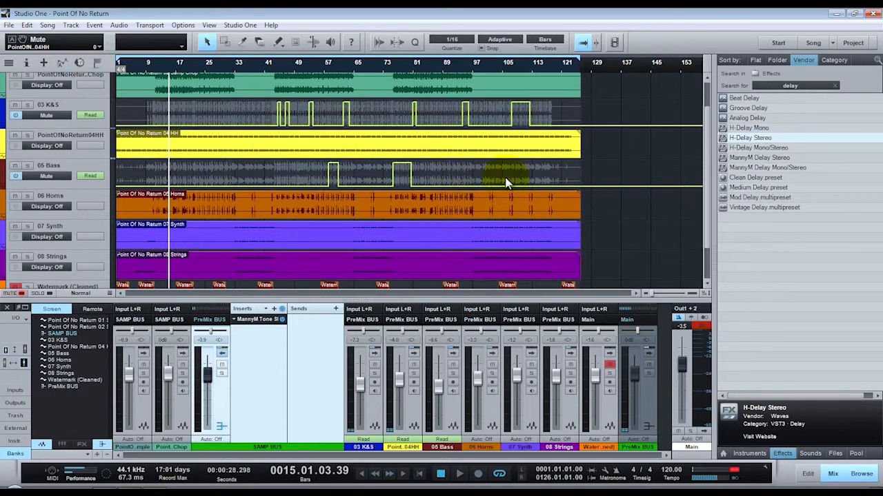
pyautogui.click(220, 374)
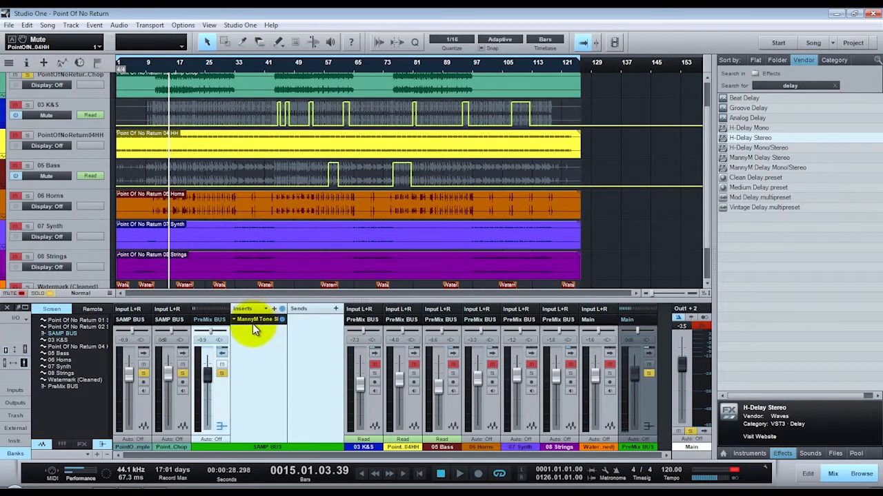
pyautogui.click(222, 374)
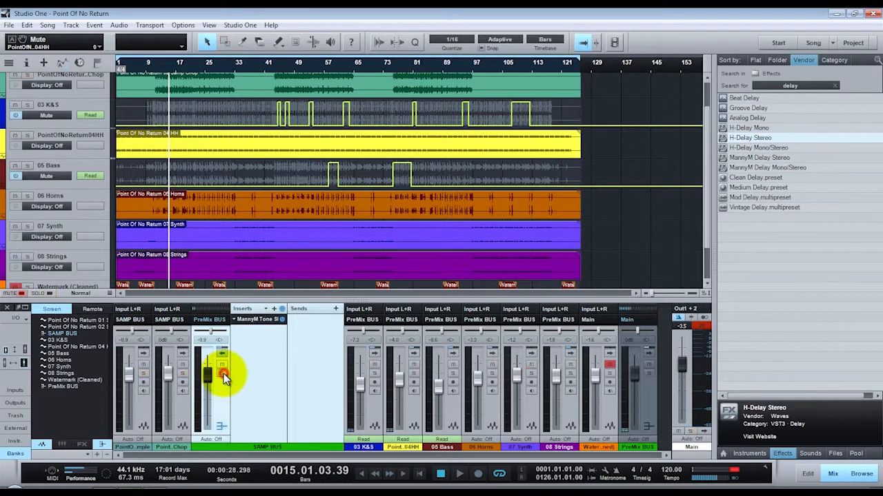
pyautogui.click(222, 374)
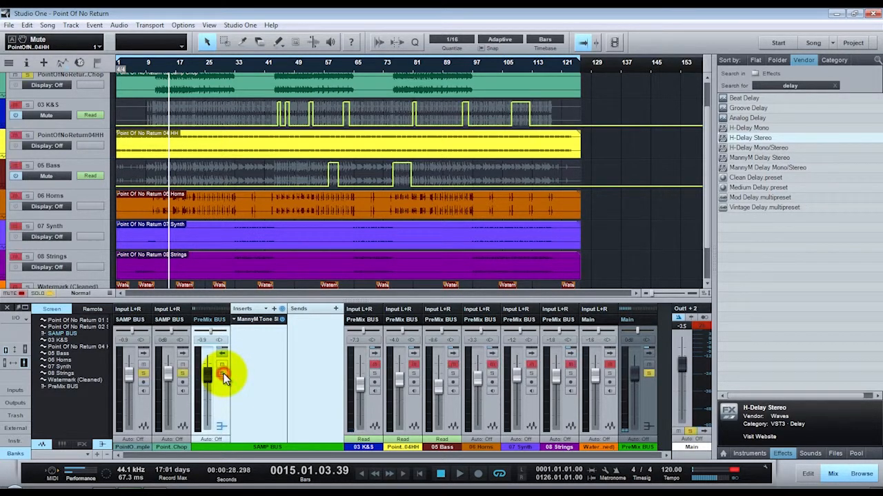
pyautogui.click(222, 364)
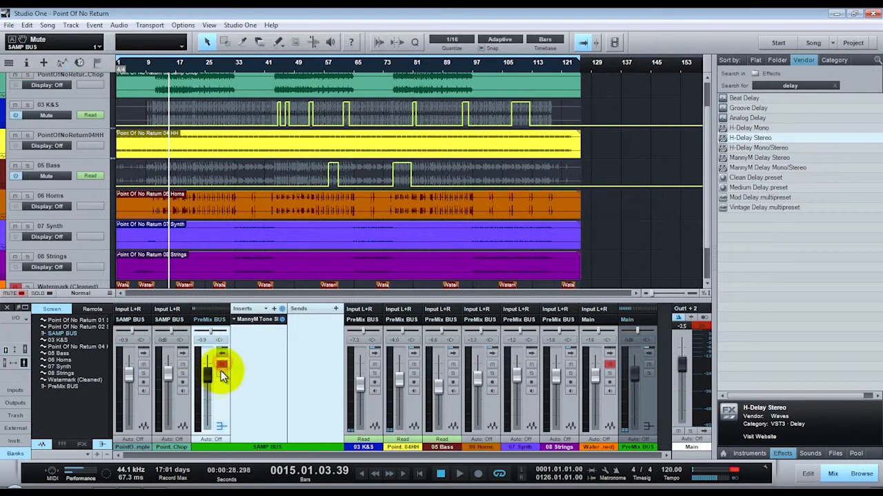
pyautogui.click(222, 365)
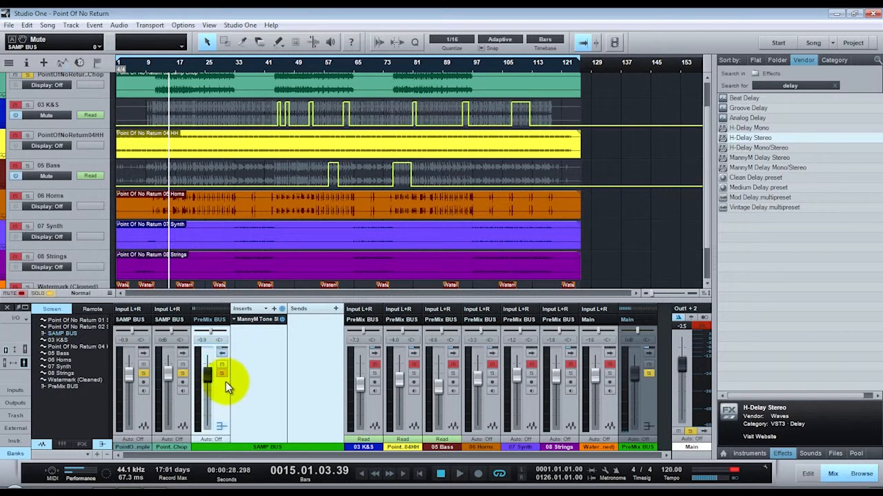
# Open the SAMP BUS's MannyM Tone Shaper insert, hide the browser, and move the plug-in window clear of the bus's channel strip
pyautogui.click(256, 321)
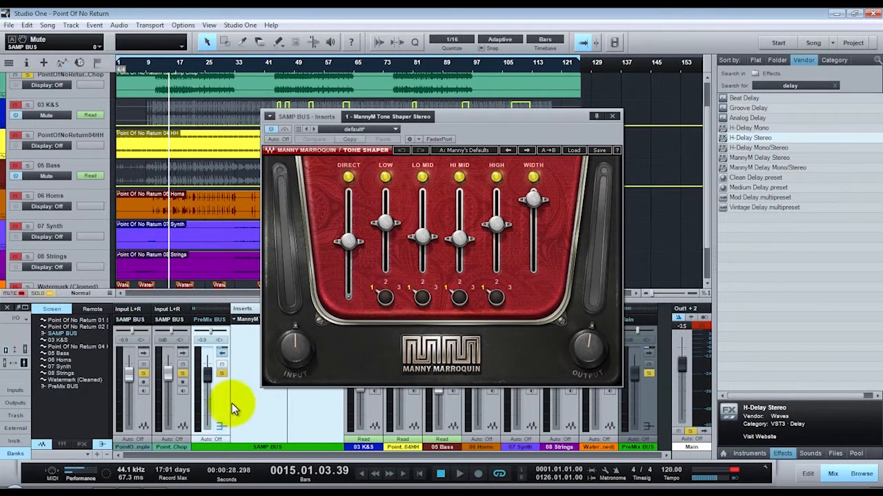
pyautogui.click(860, 476)
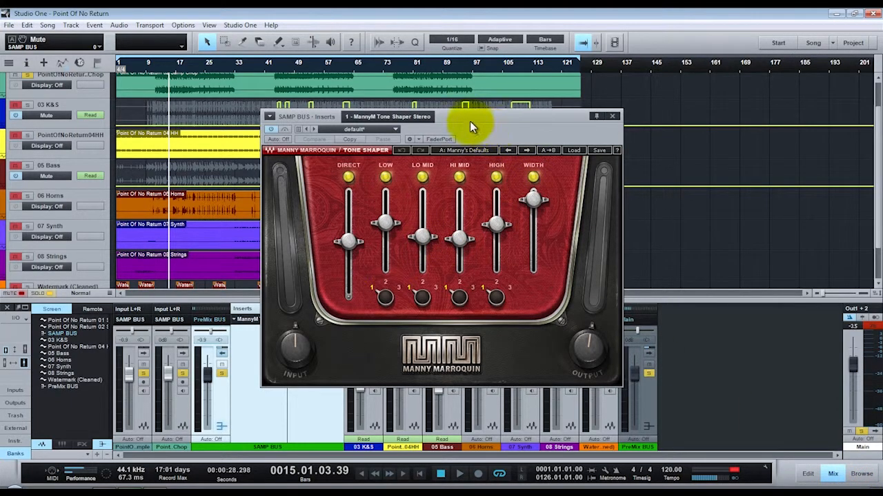
pyautogui.moveTo(461, 121); pyautogui.dragTo(705, 100)
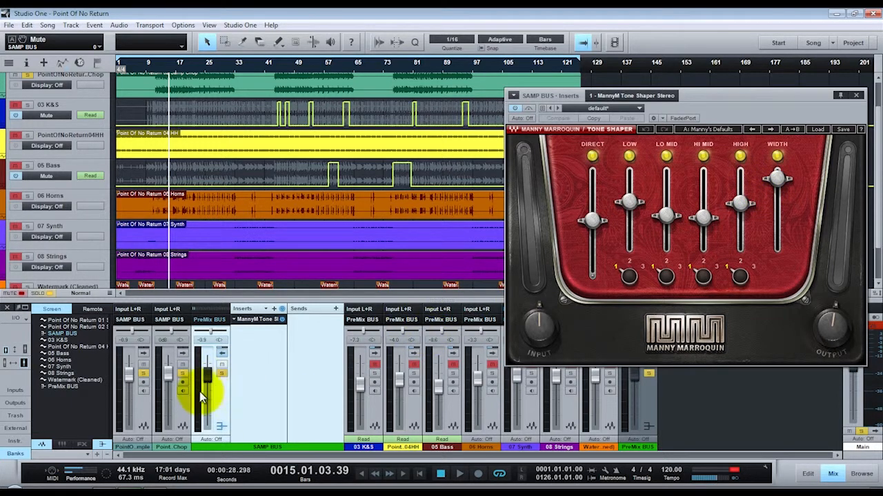
pyautogui.click(411, 285)
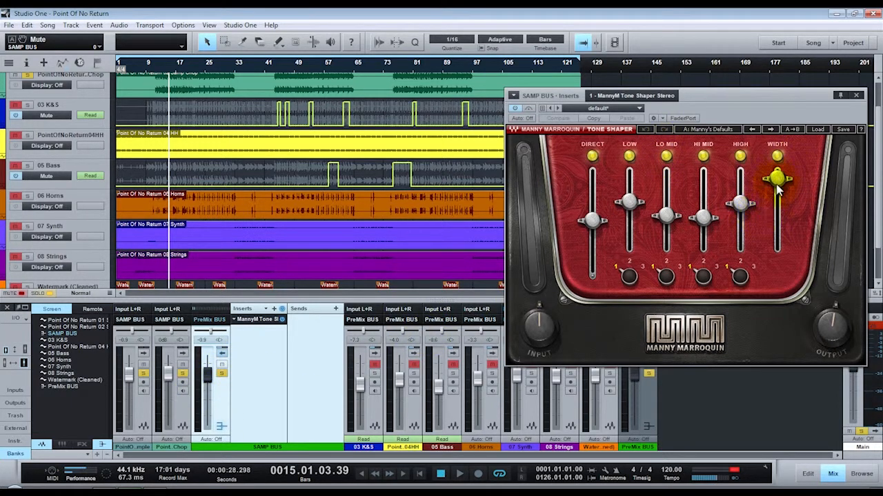
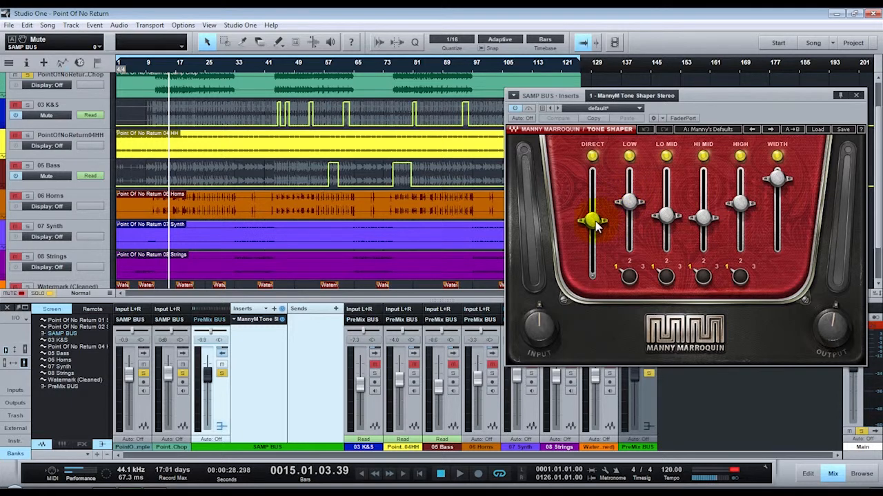
pyautogui.moveTo(597, 227)
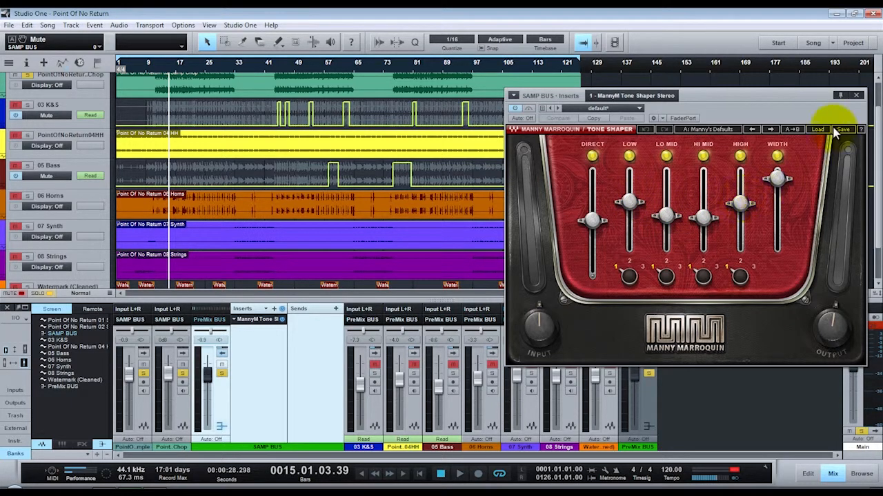
# Move the SAMP BUS's Tone Shaper plug-in window aside and close it
pyautogui.moveTo(794, 100); pyautogui.dragTo(709, 118)
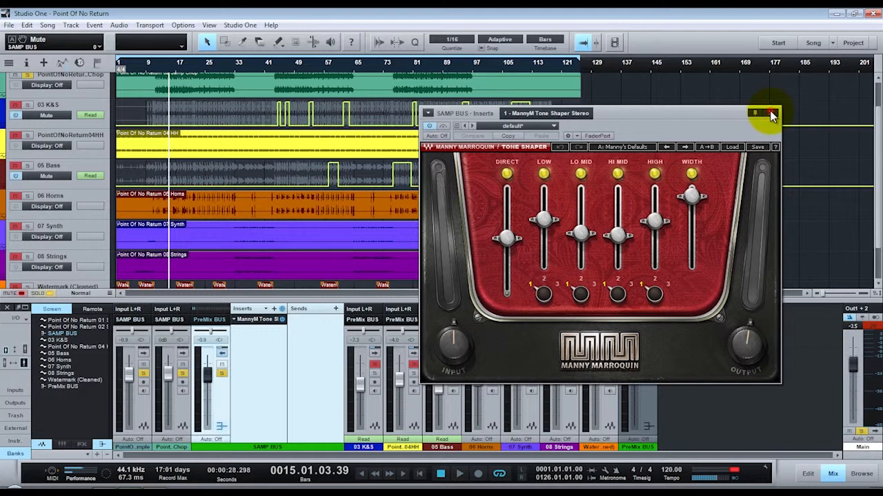
pyautogui.click(771, 113)
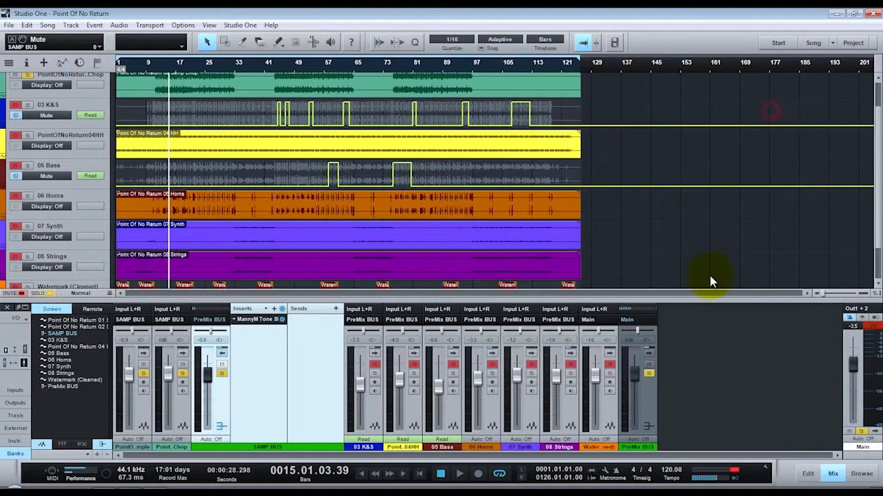
pyautogui.doubleClick(692, 387)
pyautogui.click(447, 298)
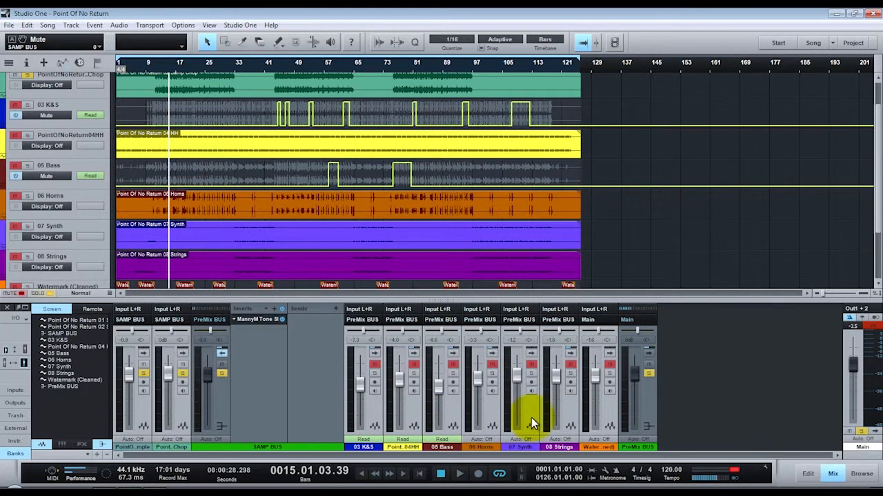
# Add one mono audio track named delayAuto directly below the Watermark (Cleaned) track
pyautogui.scroll(-3, 131, 221)
pyautogui.click(131, 220)
pyautogui.scroll(1, 131, 221)
pyautogui.click(217, 256)
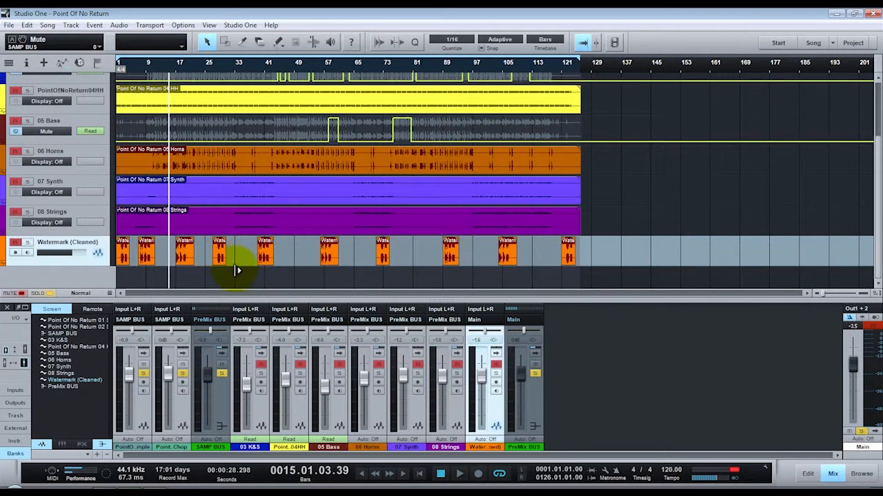
pyautogui.press('t')
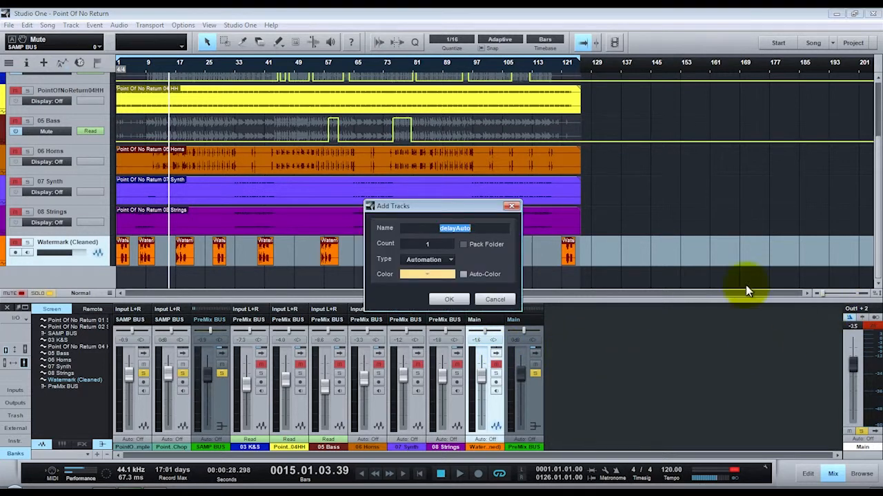
pyautogui.click(430, 260)
pyautogui.click(432, 273)
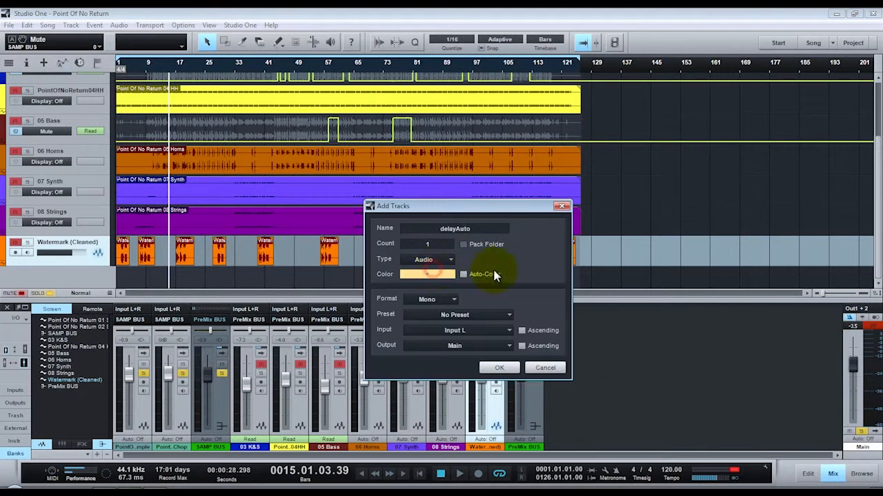
pyautogui.click(502, 368)
pyautogui.moveTo(536, 418); pyautogui.dragTo(591, 407)
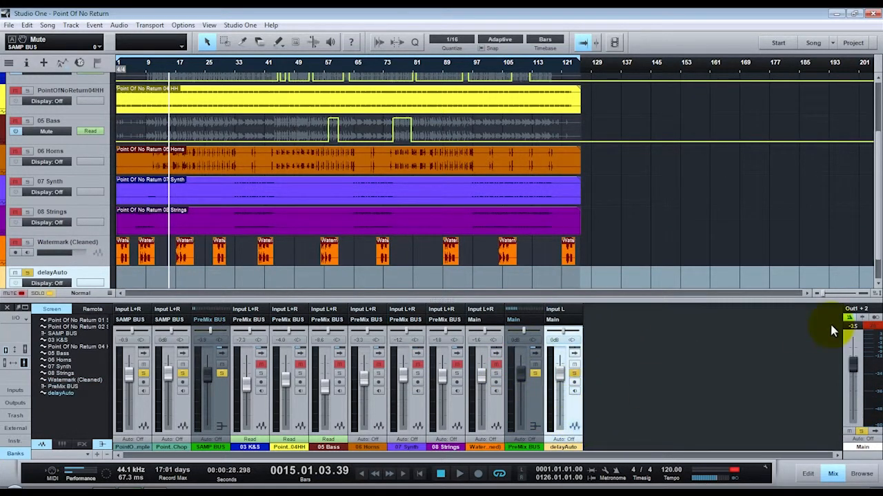
# Search the effects browser for "shap", insert MannyM Tone Shaper Stereo on the delayAuto channel, and examine its default fader positions
pyautogui.click(852, 440)
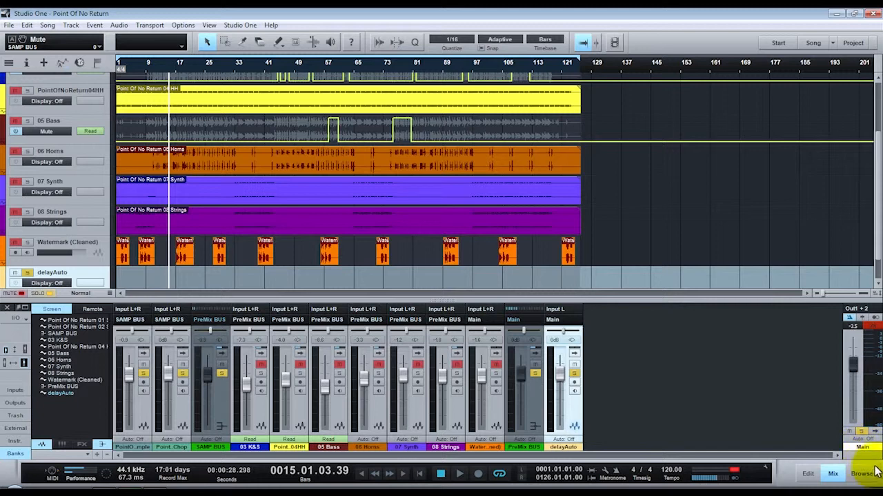
pyautogui.click(862, 474)
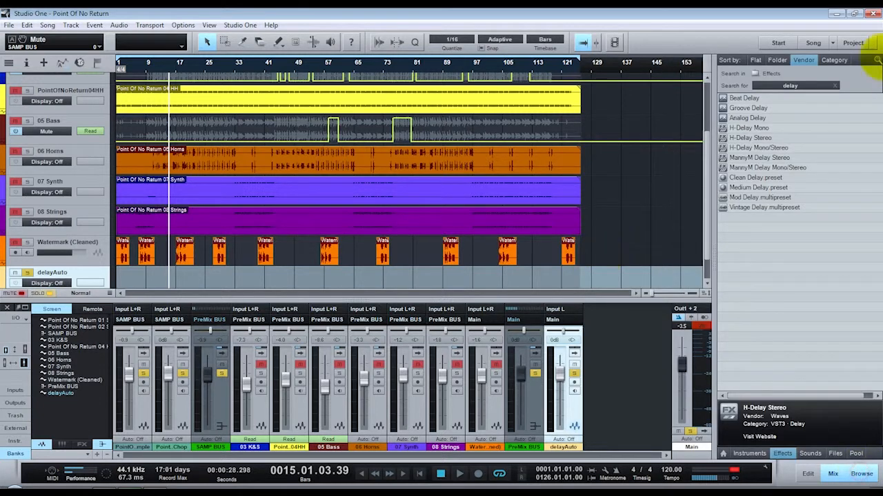
pyautogui.click(796, 89)
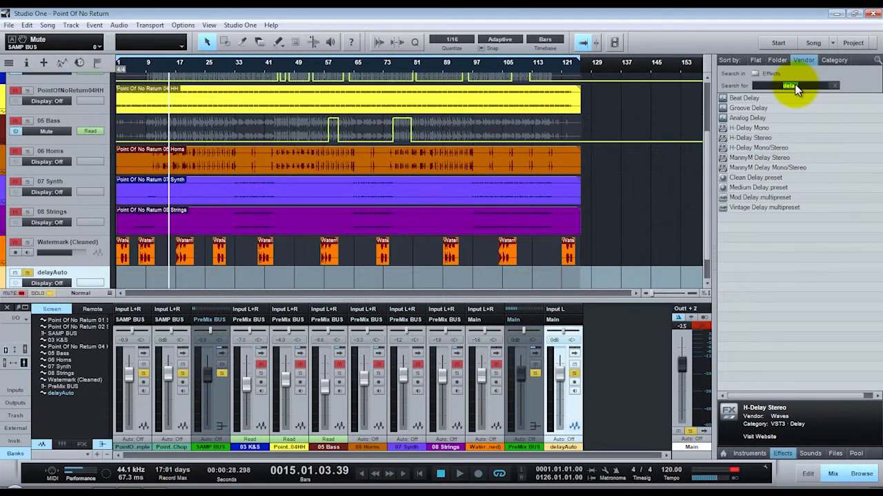
pyautogui.write('shap')
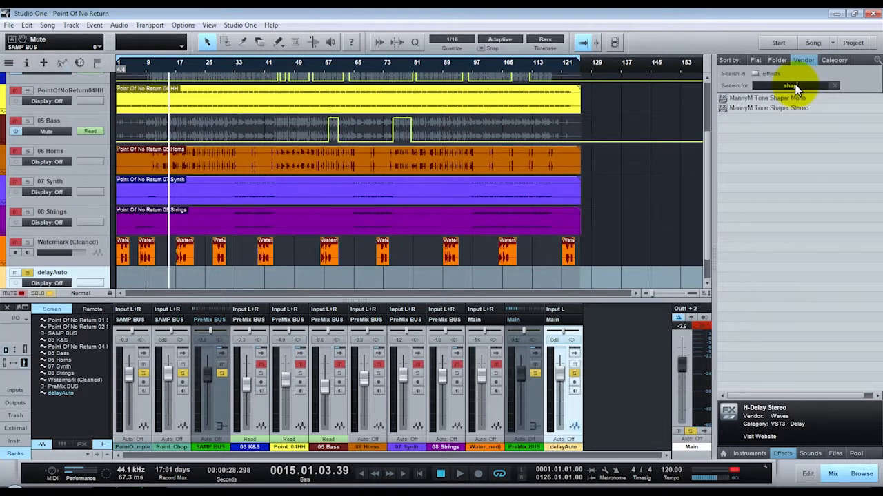
pyautogui.moveTo(773, 108); pyautogui.dragTo(574, 405)
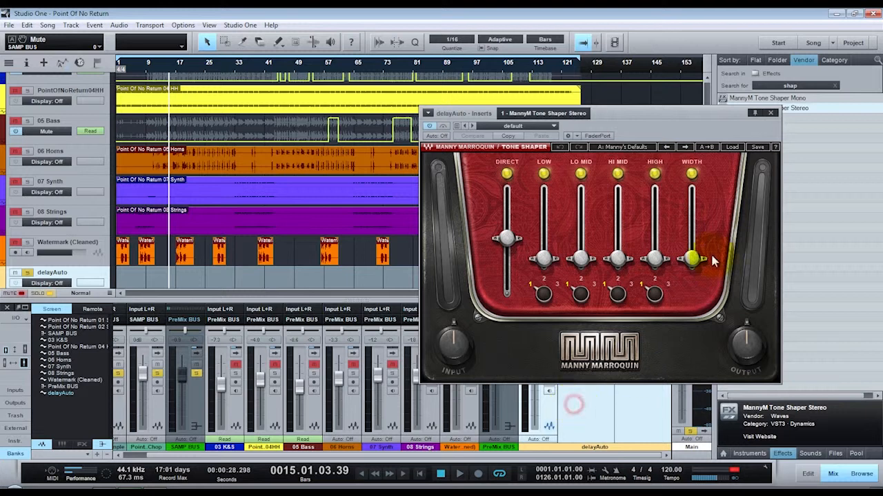
pyautogui.click(550, 260)
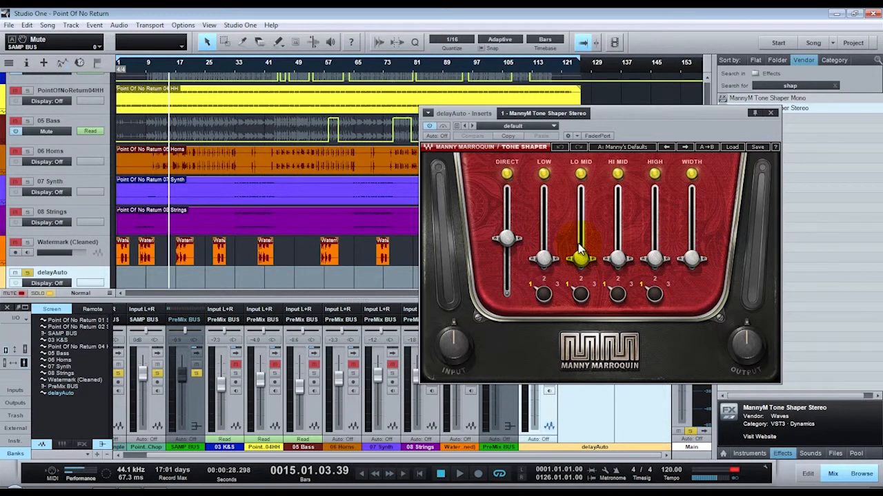
pyautogui.moveTo(510, 241)
pyautogui.mouseDown()
pyautogui.moveTo(509, 206)
pyautogui.moveTo(510, 247)
pyautogui.mouseUp()
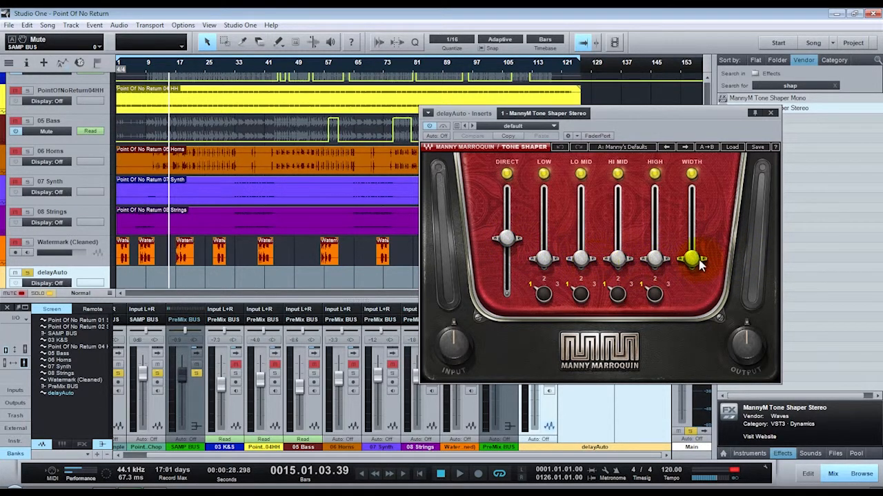
# Delete the delayAuto track together with its Tone Shaper insert
pyautogui.rightClick(549, 417)
pyautogui.click(549, 416)
pyautogui.hotkey('shift', 't')
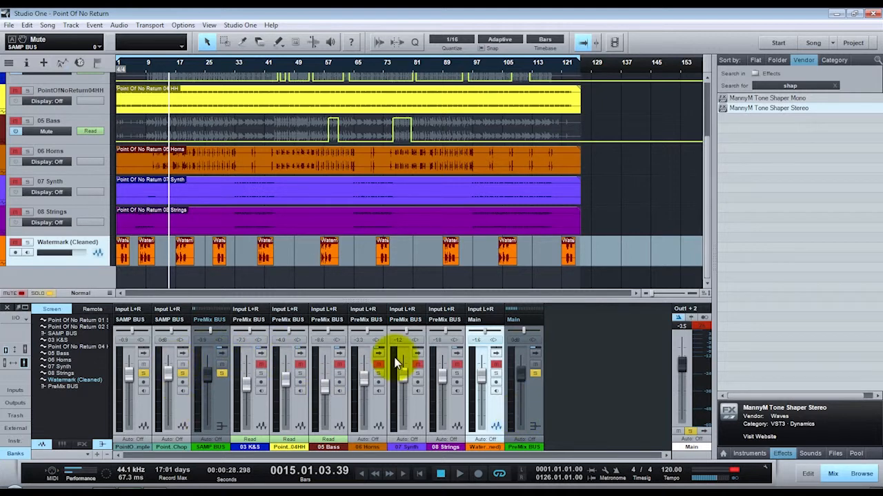
# Expand the SAMP BUS channel, open its MannyM Tone Shaper insert, and bypass the plug-in
pyautogui.click(220, 405)
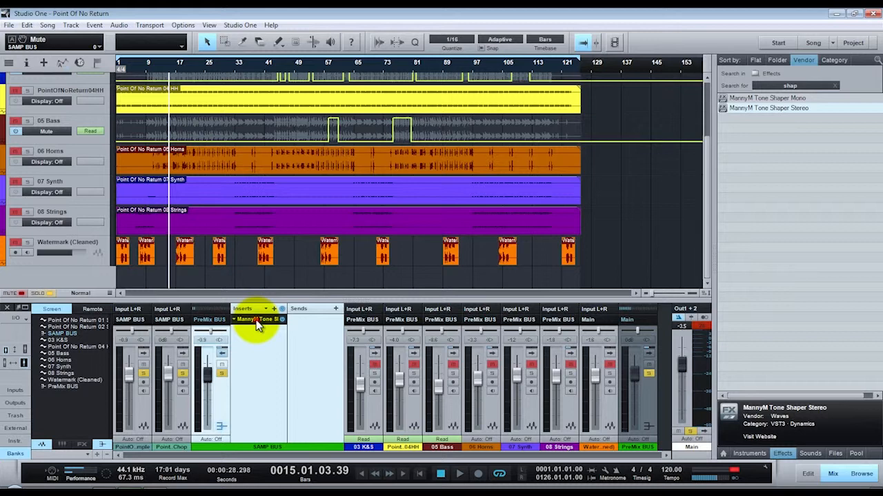
pyautogui.click(256, 326)
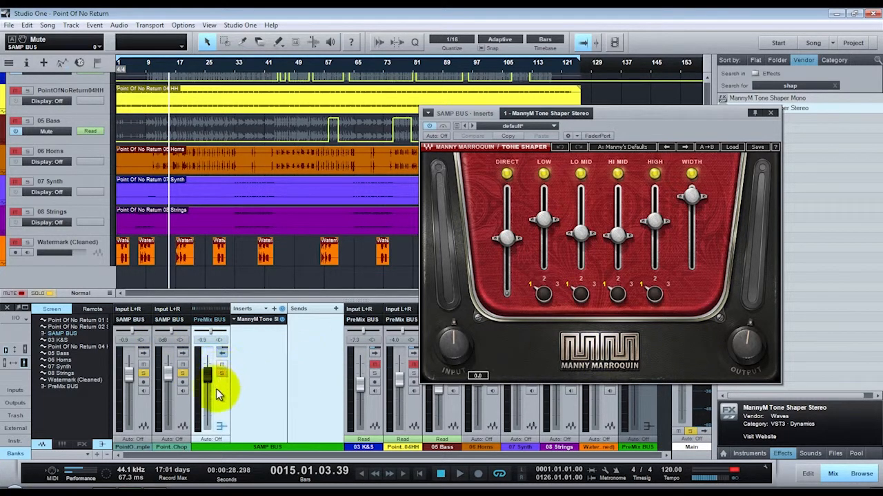
pyautogui.click(283, 320)
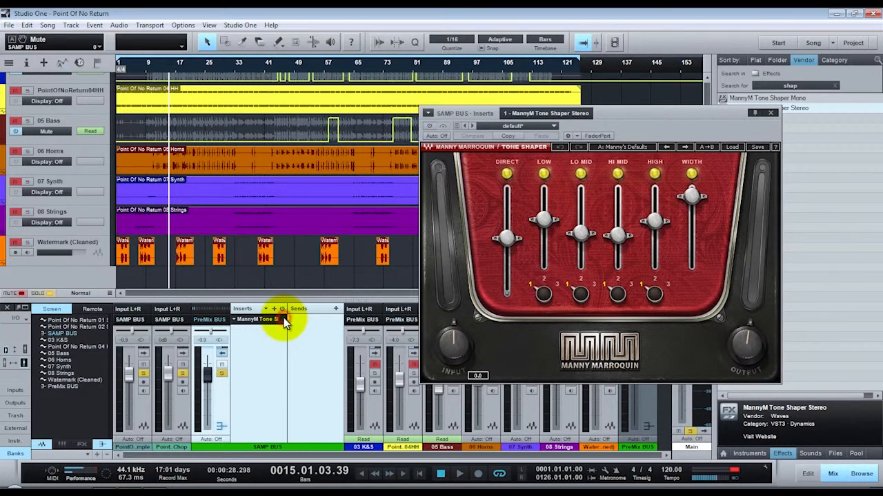
pyautogui.click(284, 318)
pyautogui.click(283, 319)
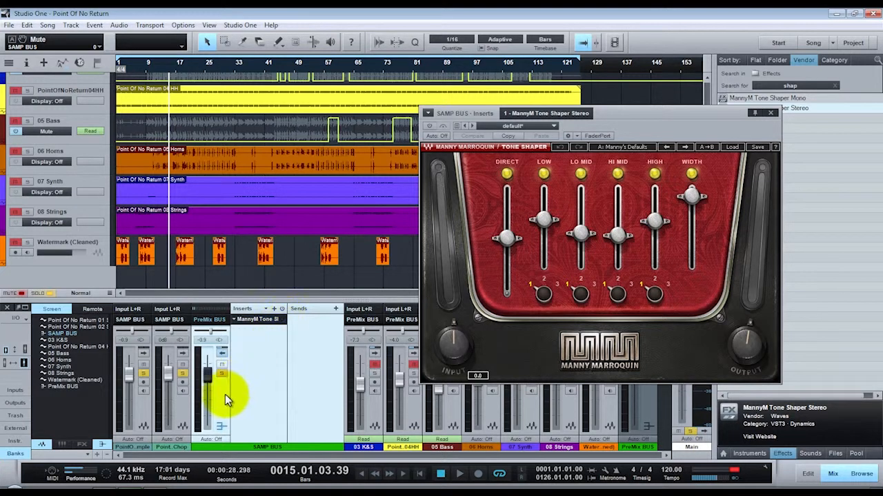
# Play the SAMP BUS section with the Tone Shaper bypassed, re-enable the plug-in during playback to compare, and stop
pyautogui.press('space')
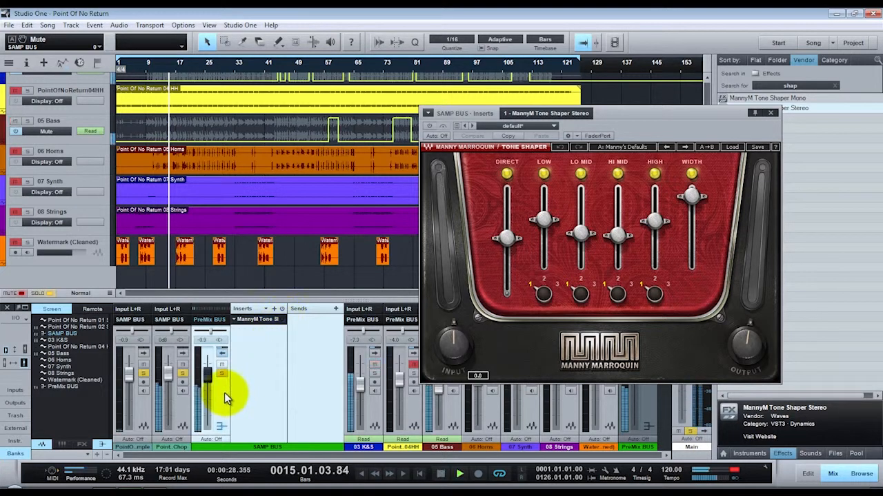
pyautogui.click(282, 318)
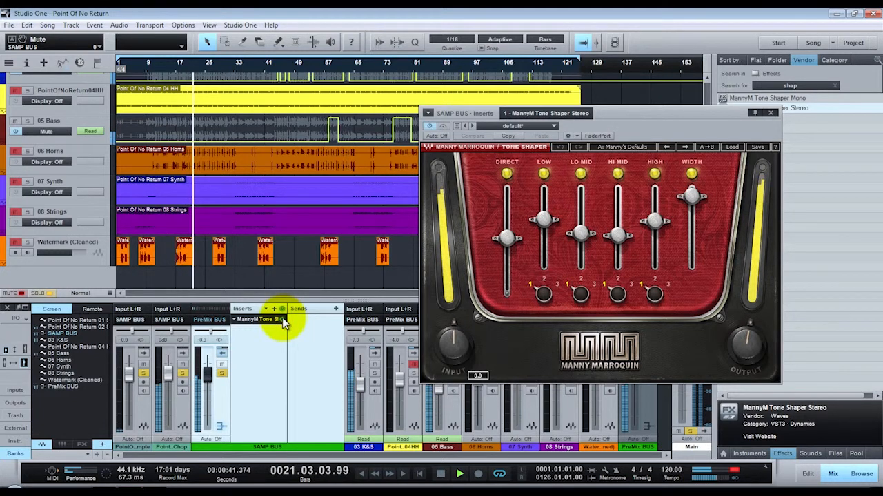
pyautogui.press('space')
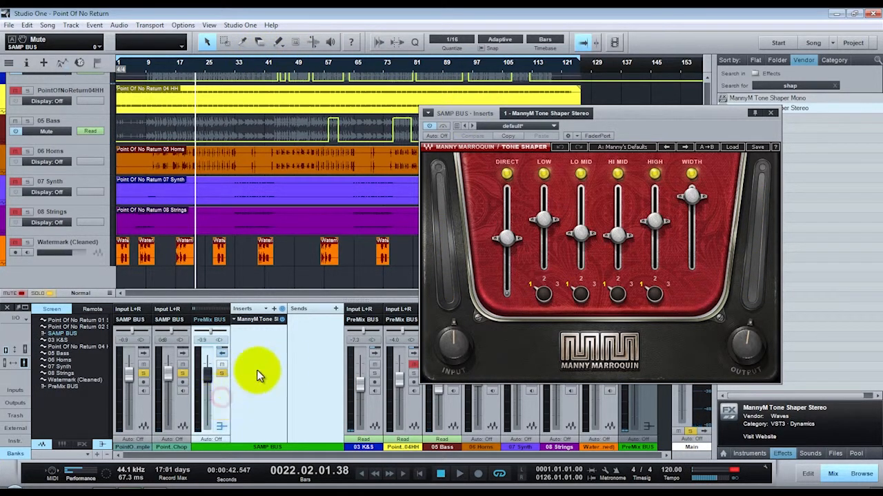
# Expand the 03 K&S channel with its Tone Shaper shown, and play the soloed track from about bar 11
pyautogui.click(220, 406)
pyautogui.click(262, 409)
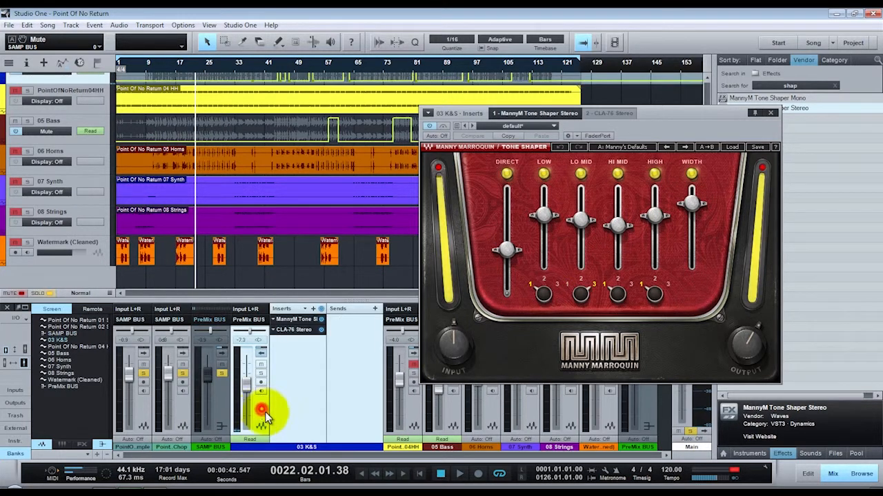
pyautogui.click(156, 66)
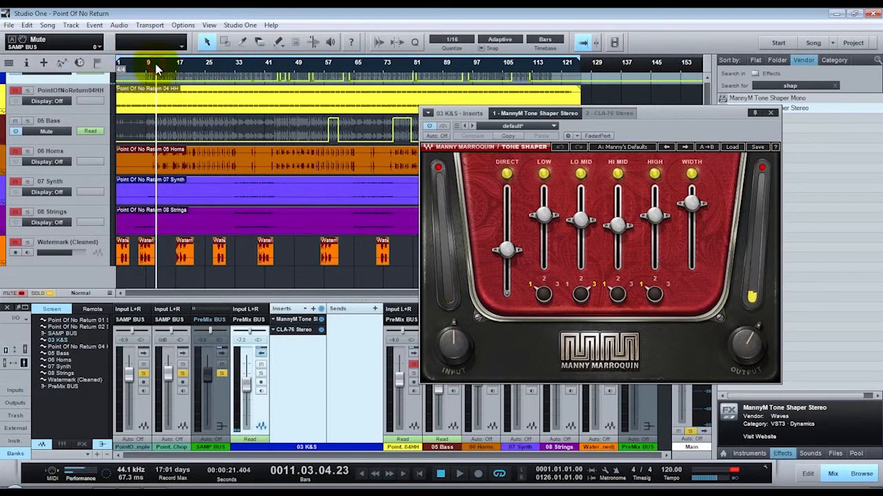
pyautogui.press('space')
pyautogui.click(260, 373)
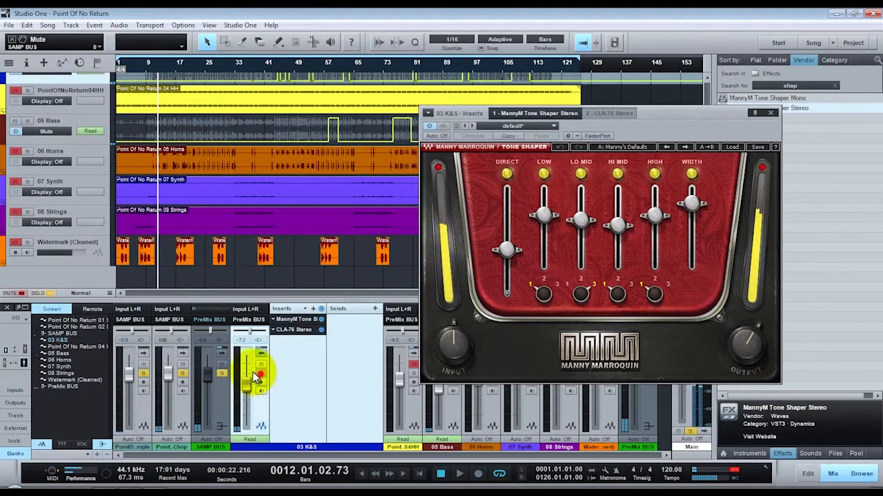
pyautogui.press('space')
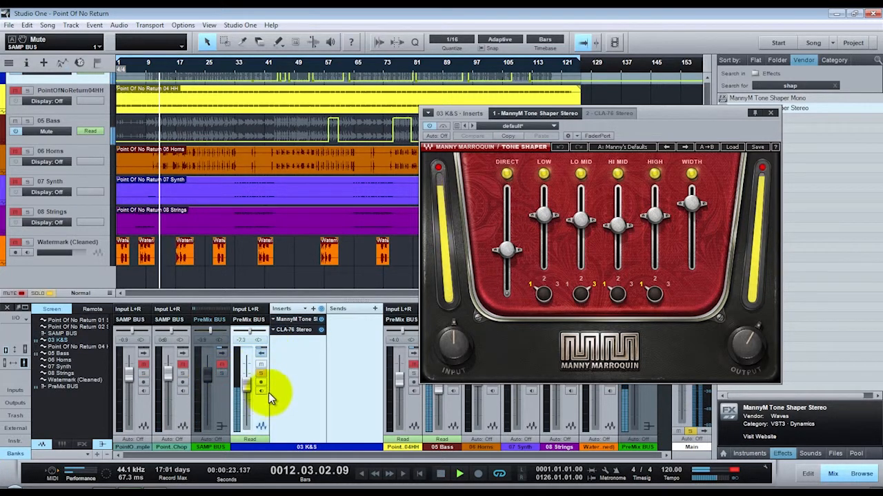
# Bypass the MannyM Tone Shaper and CLA-76 inserts on 03 K&S, and examine the Tone Shaper's band and width faders
pyautogui.click(321, 319)
pyautogui.click(321, 329)
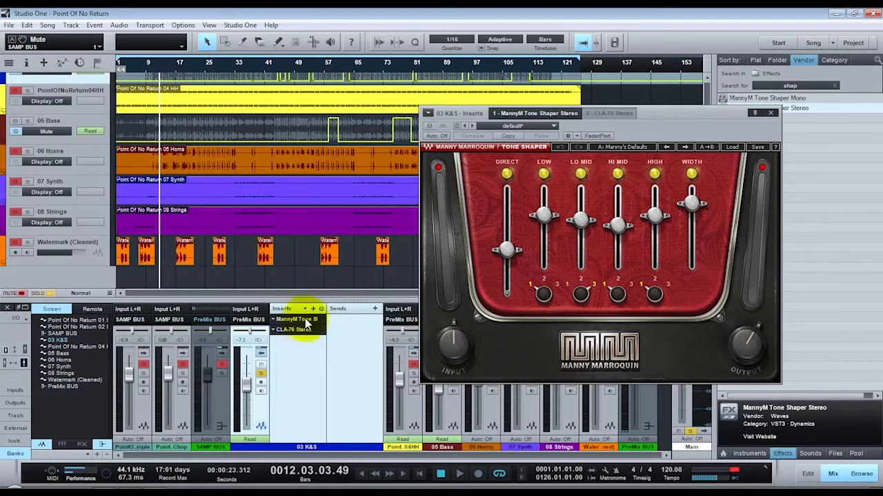
pyautogui.click(297, 319)
pyautogui.click(296, 319)
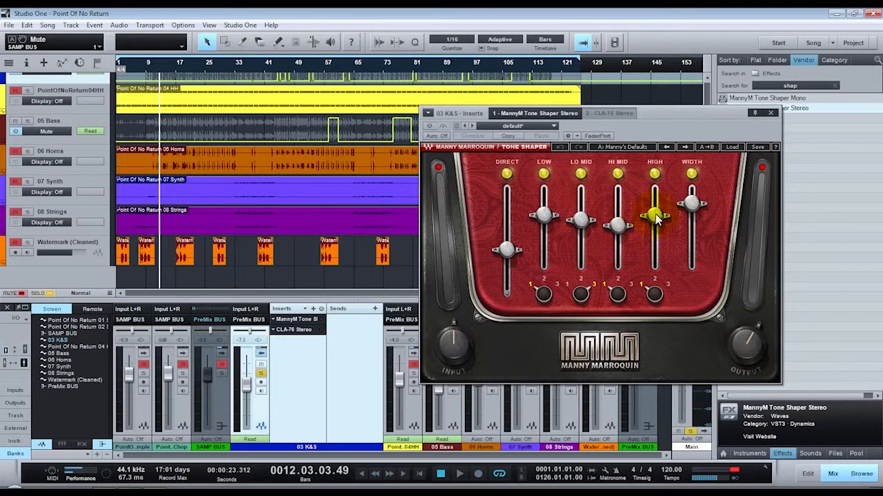
pyautogui.moveTo(693, 209)
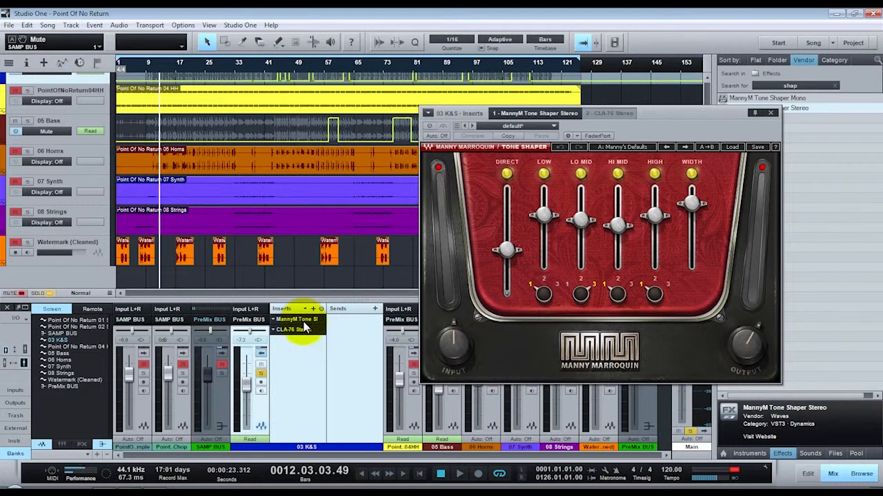
# Play the soloed 03 K&S track and toggle the Tone Shaper's bypass to compare, leaving the plug-in active
pyautogui.press('space')
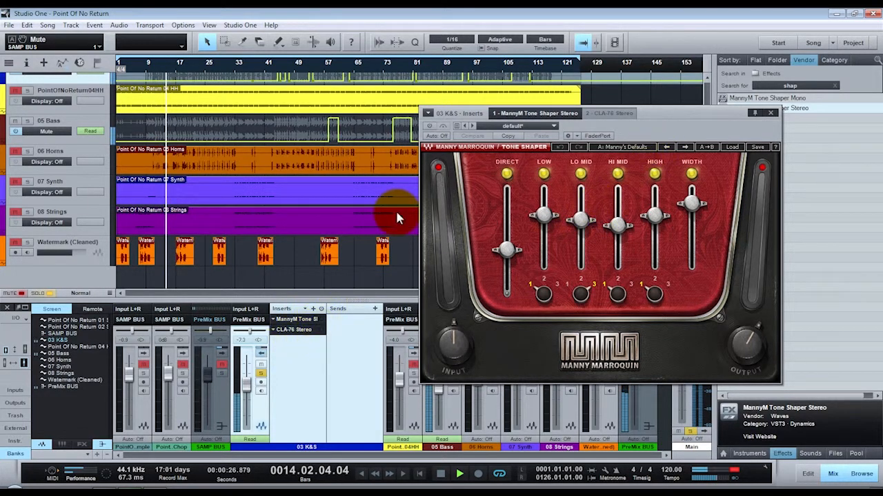
pyautogui.click(321, 320)
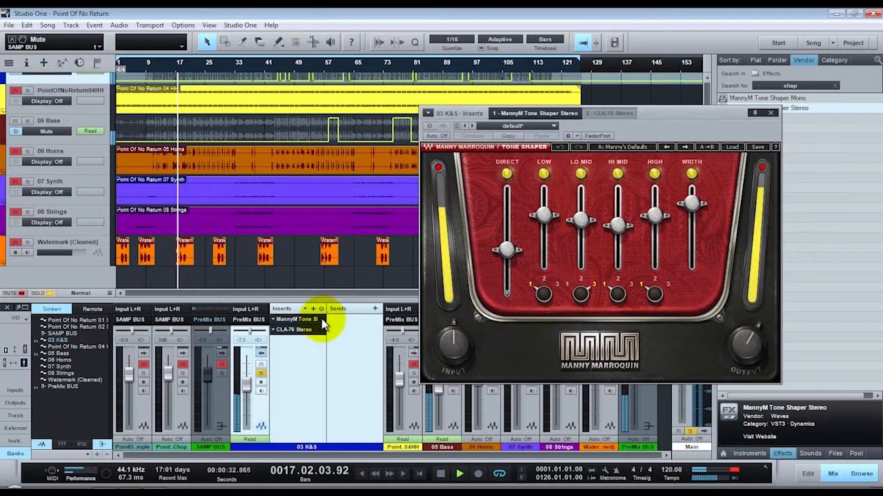
pyautogui.click(321, 320)
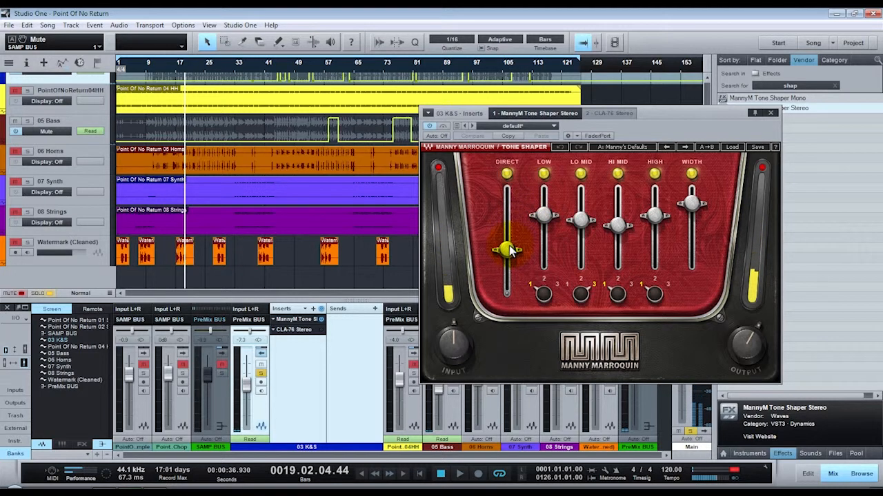
# Play the 03 K&S track with both the Tone Shaper and the CLA-76 Stereo insert active, and stop
pyautogui.moveTo(510, 252)
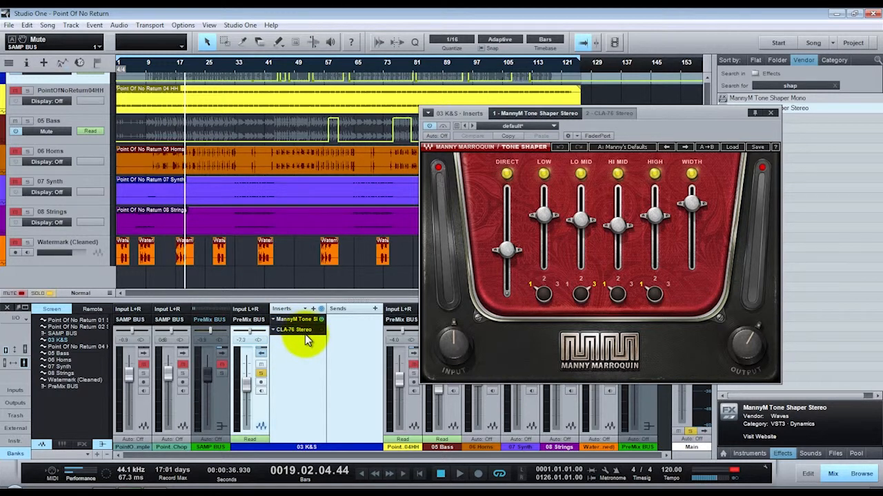
pyautogui.press('space')
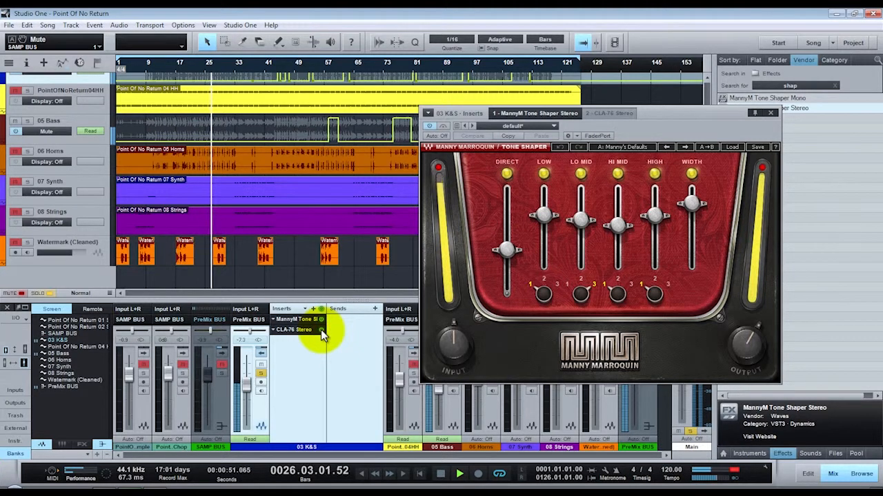
pyautogui.press('space')
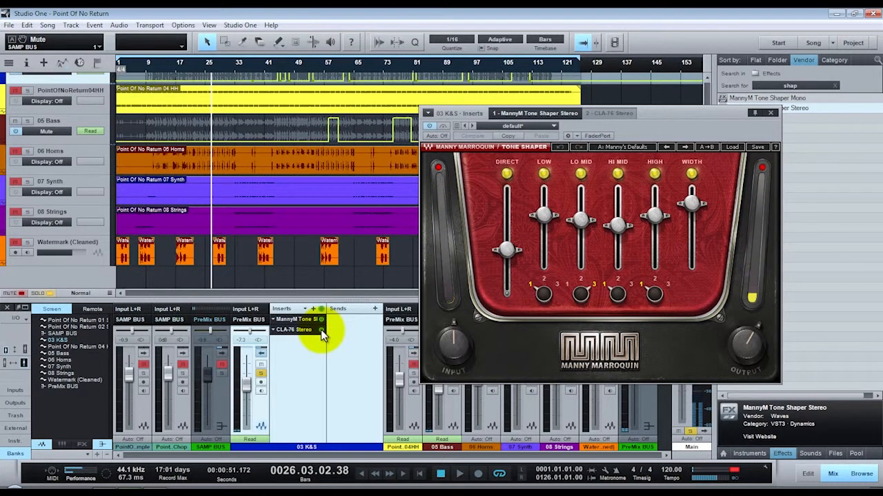
# Examine the band faders and Lo Mid selector in the MannyM Tone Shaper, and collapse the 03 K&S channel
pyautogui.click(531, 285)
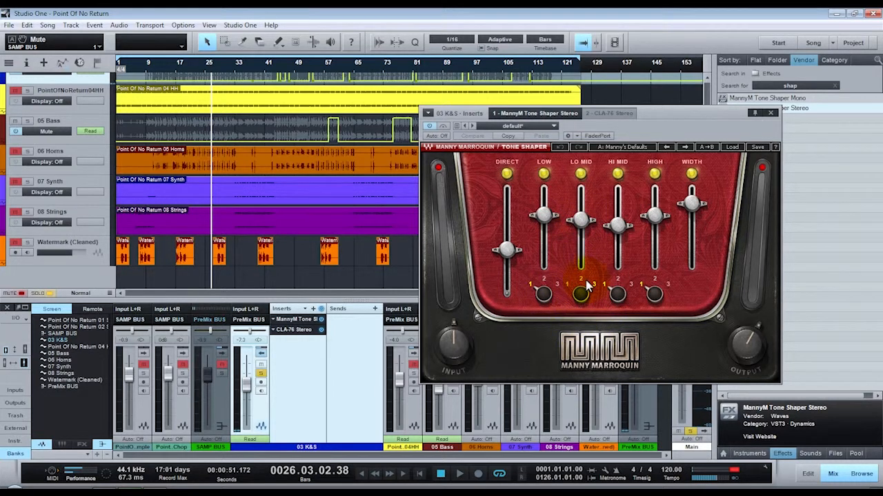
pyautogui.click(585, 292)
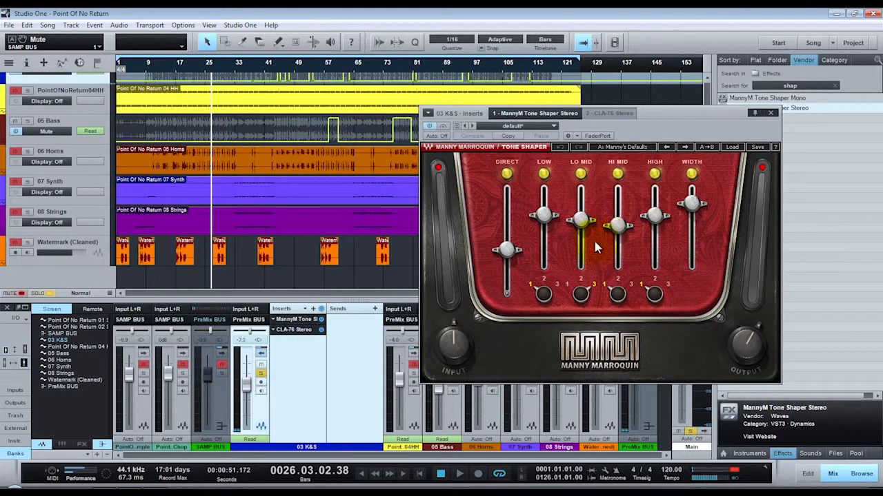
pyautogui.moveTo(588, 236)
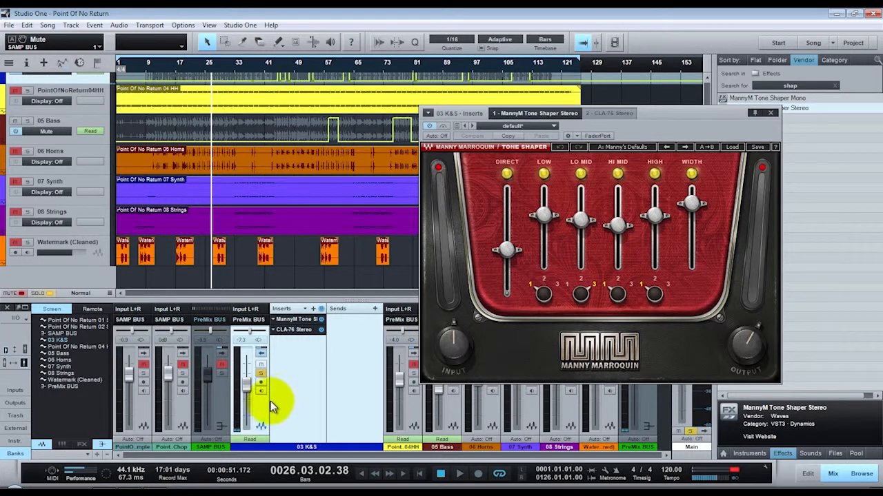
pyautogui.click(260, 422)
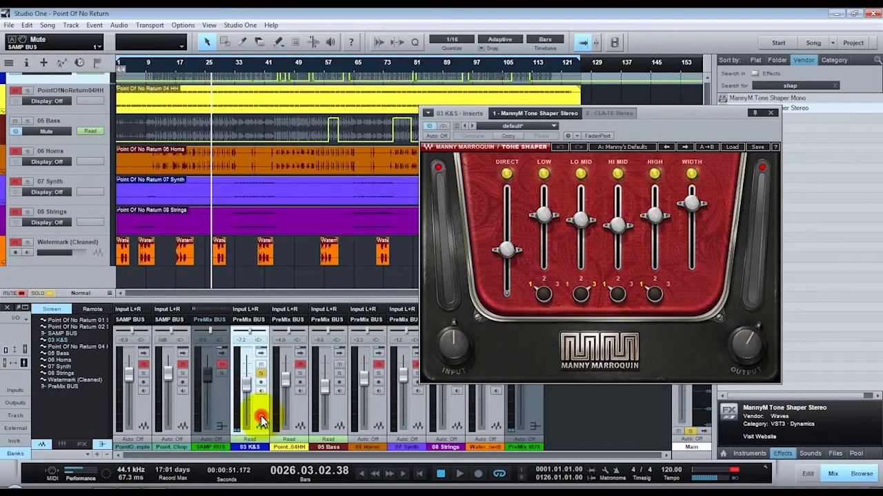
# Expand the 04 HH channel, examine its H-Delay Stereo settings, and close the plug-in window
pyautogui.click(304, 406)
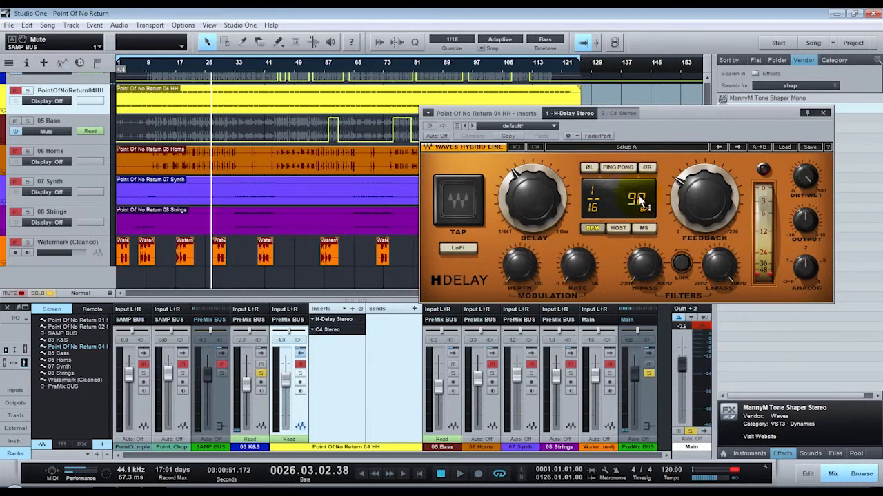
pyautogui.moveTo(742, 112); pyautogui.dragTo(715, 117)
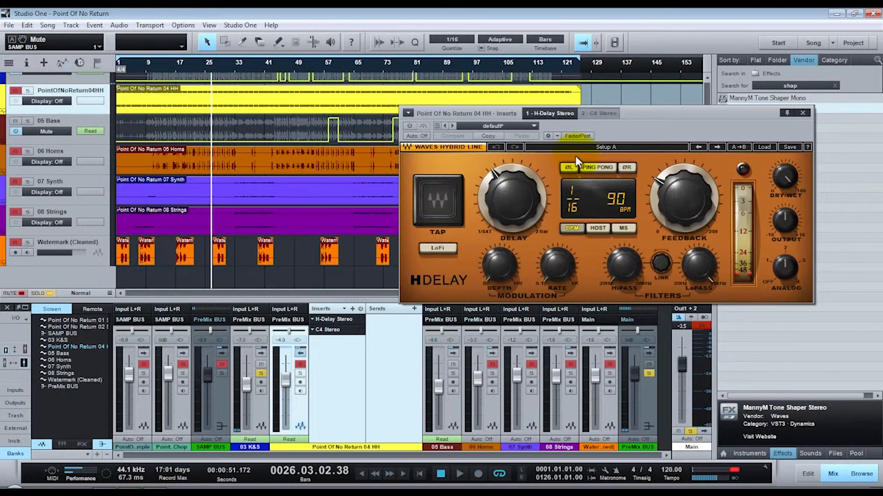
pyautogui.click(805, 113)
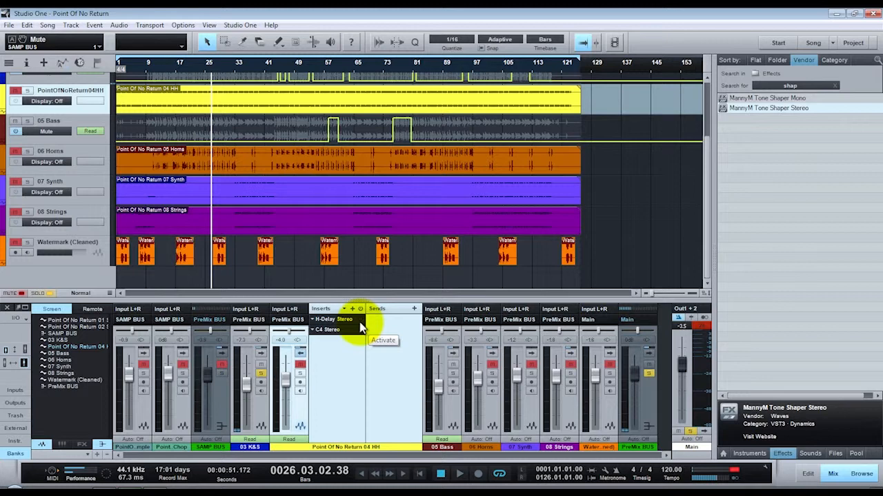
# Solo the 04 HH track, check the PreMix BUS inserts, and play 04 HH with H-Delay and C4 bypassed, then stop
pyautogui.click(300, 372)
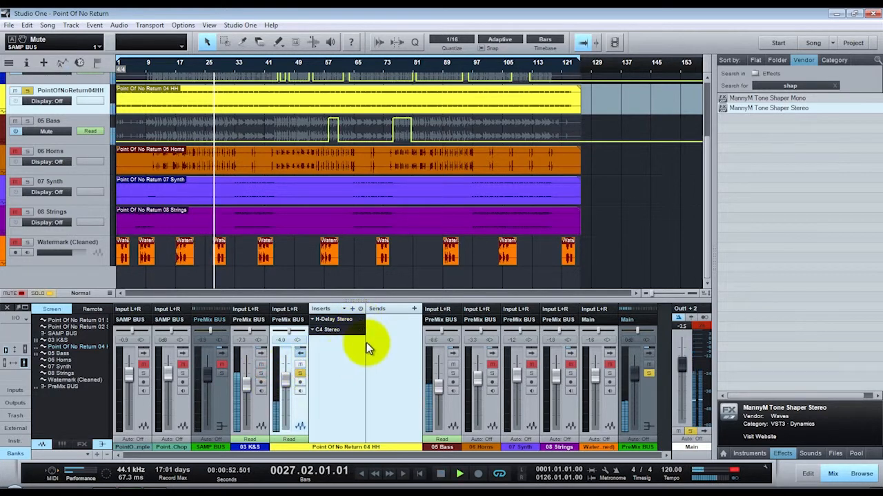
pyautogui.press('space')
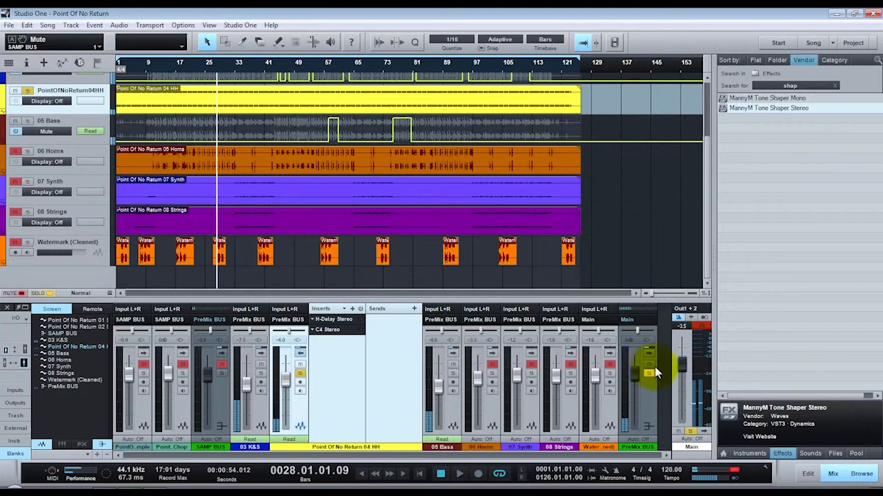
pyautogui.click(642, 400)
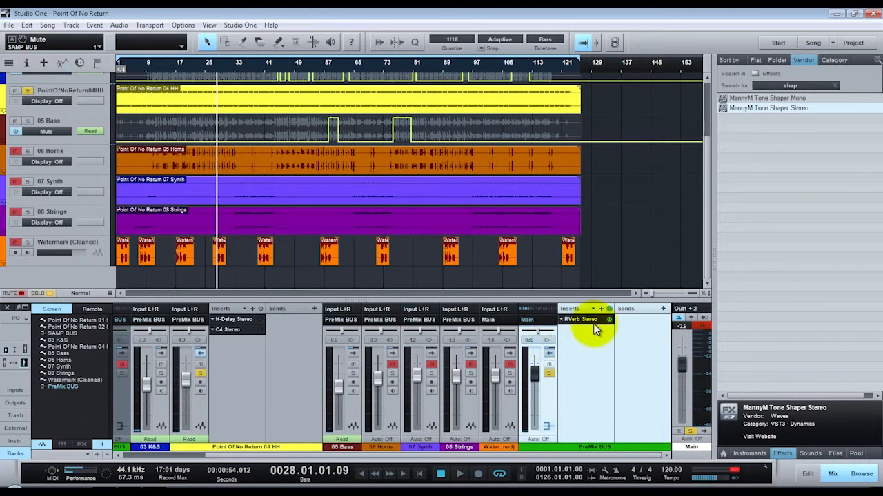
pyautogui.click(546, 399)
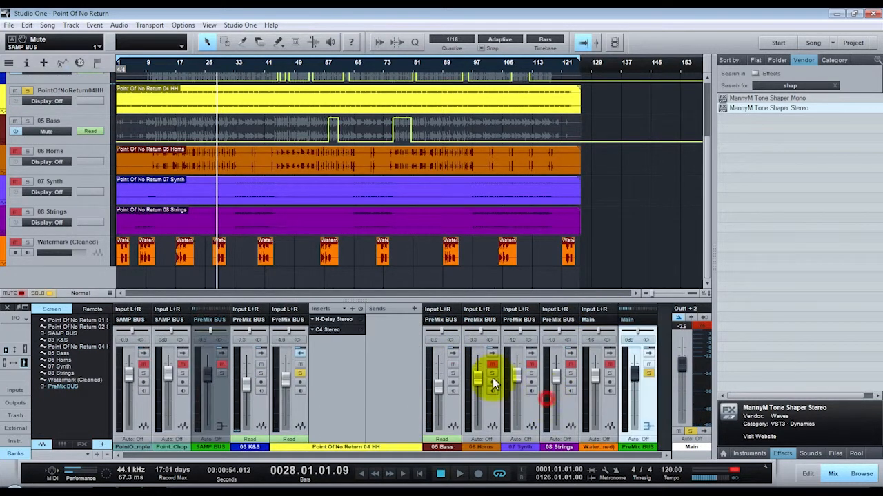
pyautogui.press('space')
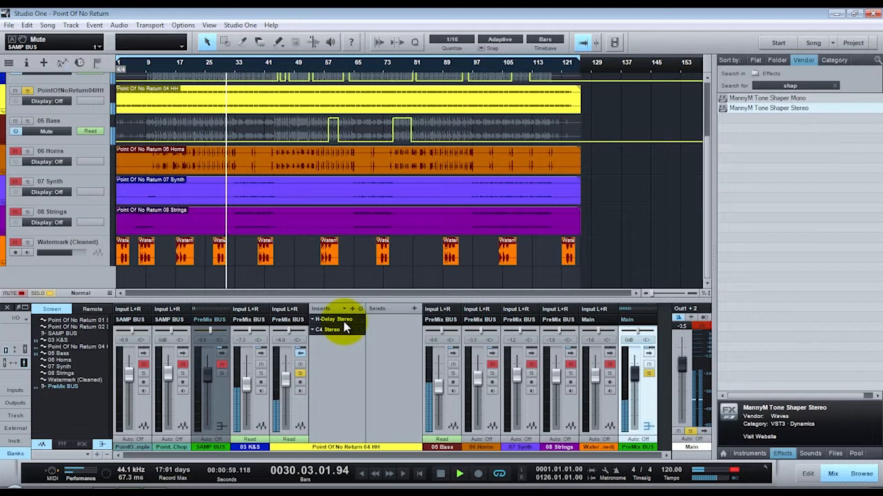
pyautogui.press('space')
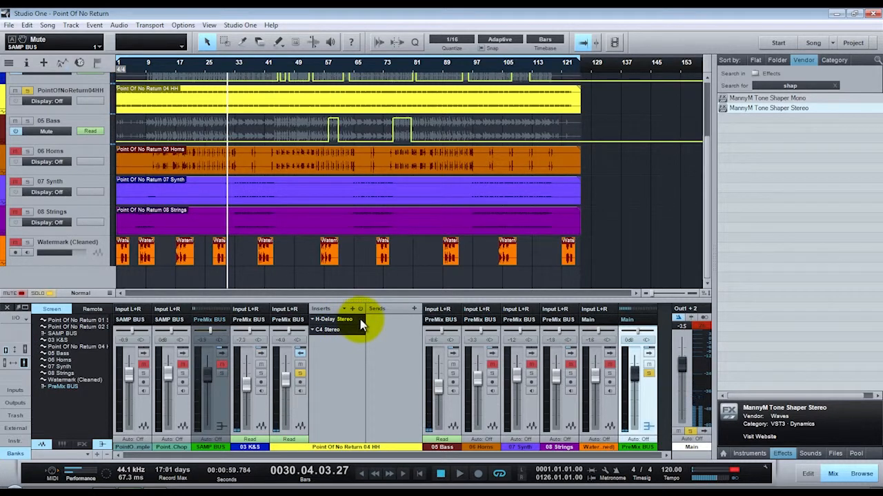
# Play the soloed 04 HH track with the H-Delay Stereo insert active and its settings shown, and stop
pyautogui.press('space')
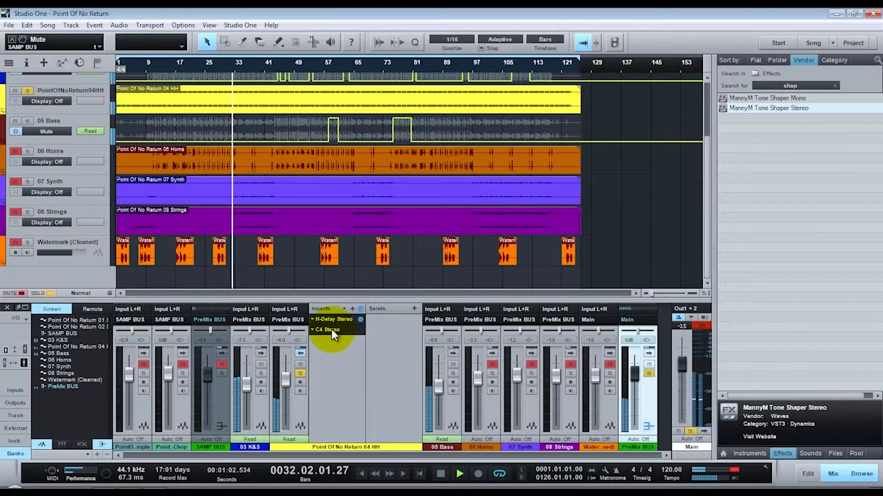
pyautogui.click(338, 319)
pyautogui.press('space')
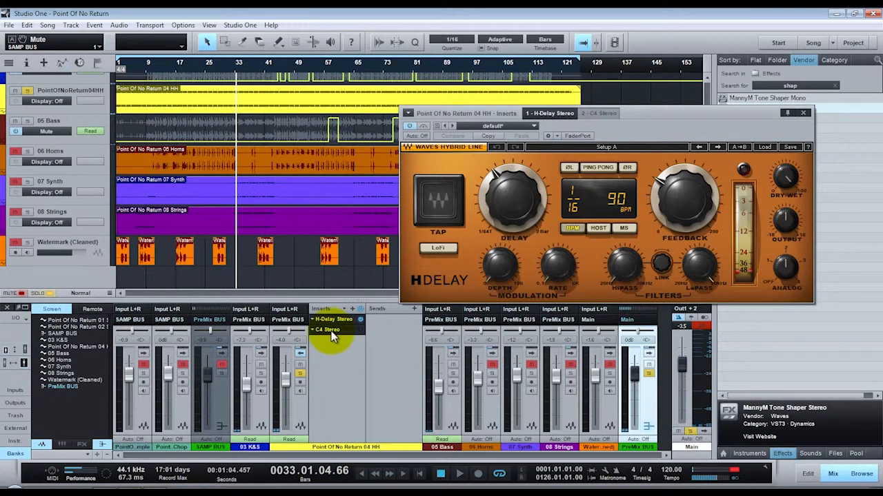
# Show the C4 Stereo on 04 HH, activate it during playback to compare, stop, and close the plug-in window
pyautogui.click(333, 331)
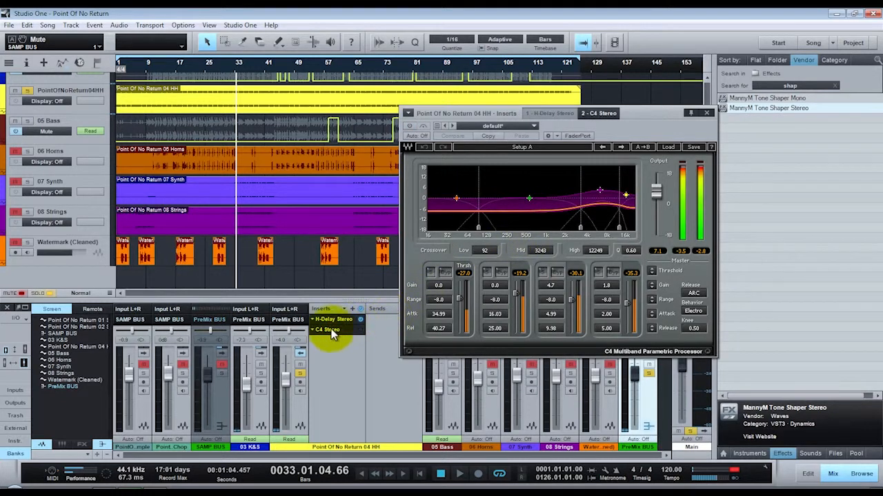
pyautogui.press('space')
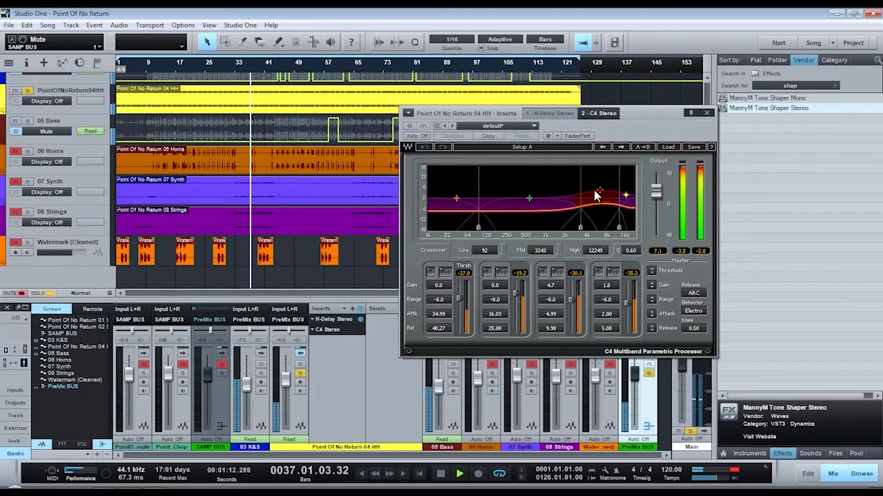
pyautogui.click(360, 330)
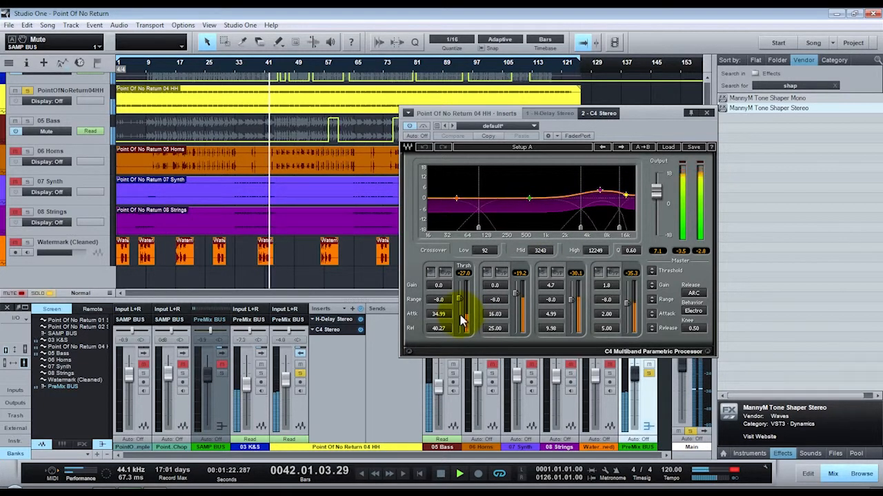
pyautogui.press('space')
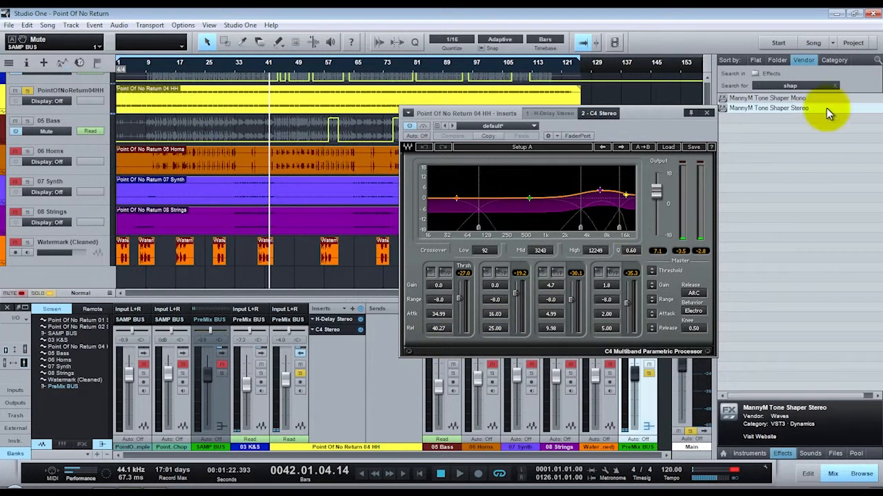
pyautogui.click(706, 114)
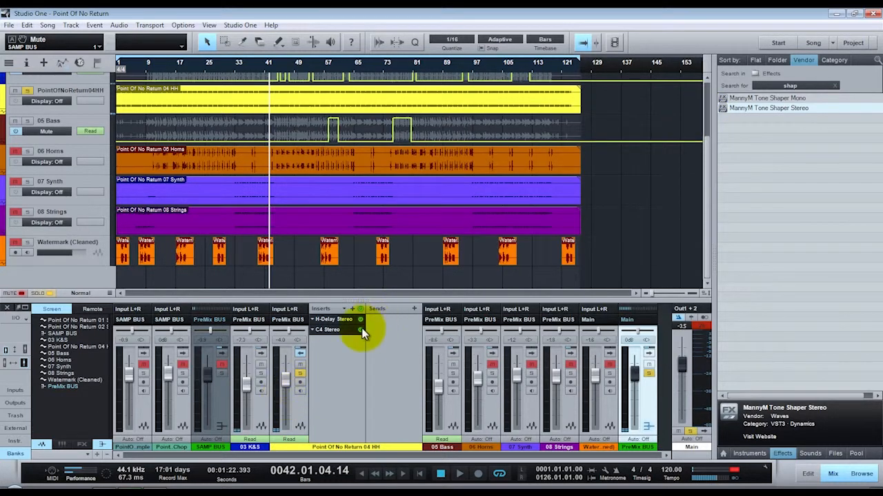
# Collapse the 04 HH channel, expand 05 Bass, and show its Guitar Rig 5 insert with the full amp rack in view
pyautogui.click(293, 407)
pyautogui.click(336, 408)
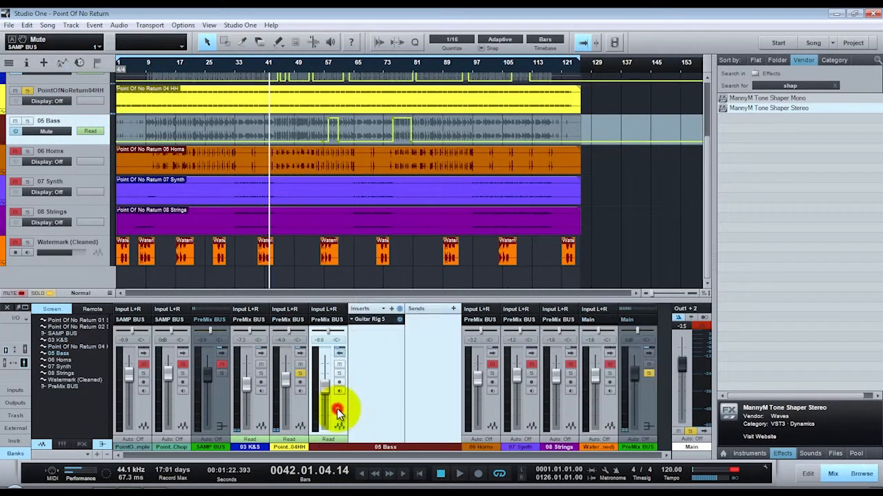
pyautogui.click(378, 321)
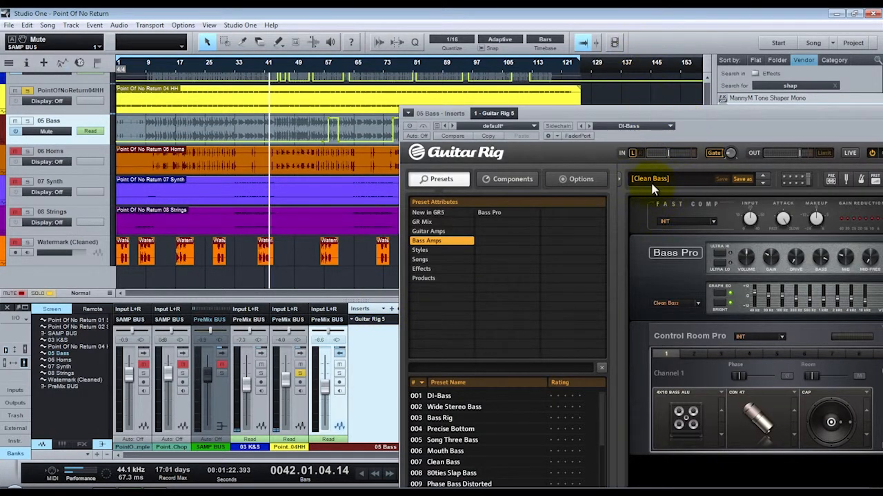
pyautogui.moveTo(736, 112); pyautogui.dragTo(673, 33)
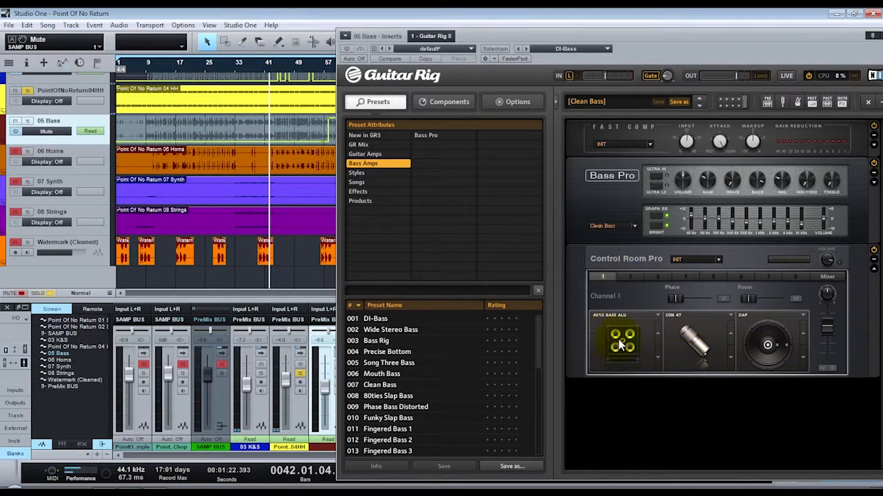
# Browse Control Room Pro's cabinet, microphone and mic-position choices in Guitar Rig 5, return to 4X10 BASS ALU, CON 47 and CAP, and close it
pyautogui.click(660, 360)
pyautogui.click(658, 330)
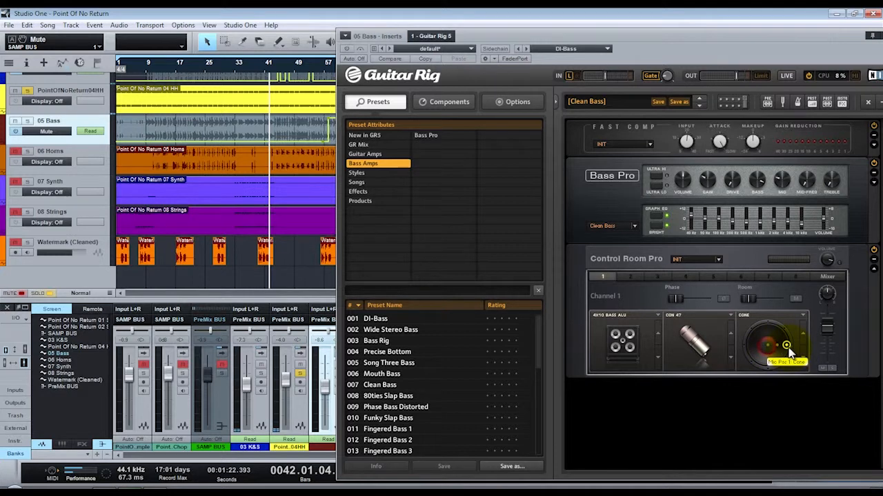
pyautogui.click(730, 358)
pyautogui.click(727, 334)
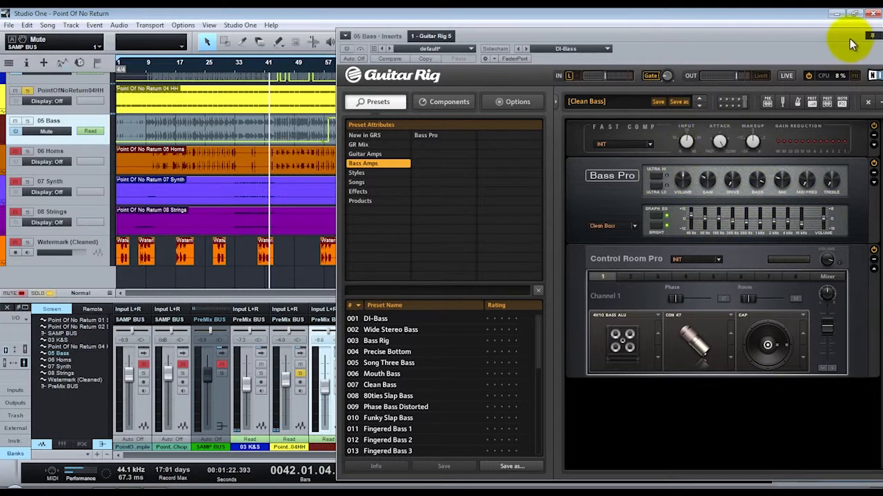
pyautogui.moveTo(849, 38); pyautogui.dragTo(751, 45)
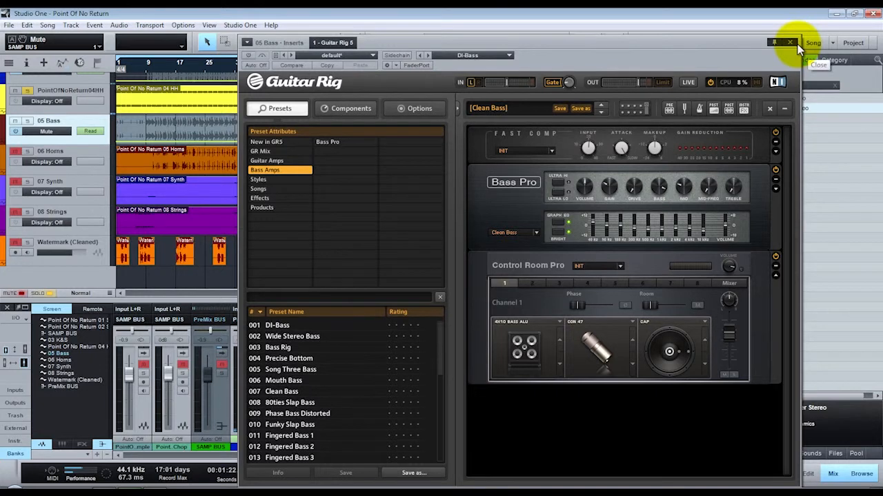
pyautogui.click(790, 42)
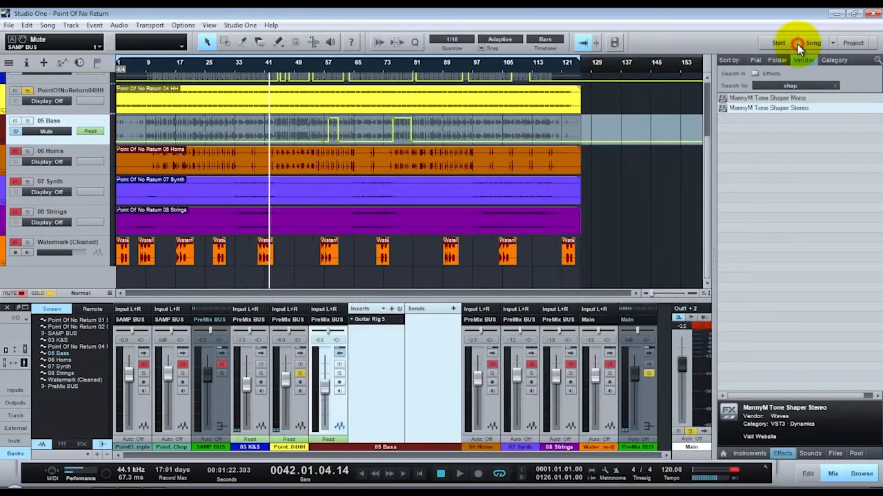
# Solo 05 Bass instead of 04 HH, and play it from bar 42 with Guitar Rig 5 bypassed, then stop
pyautogui.click(339, 373)
pyautogui.click(300, 373)
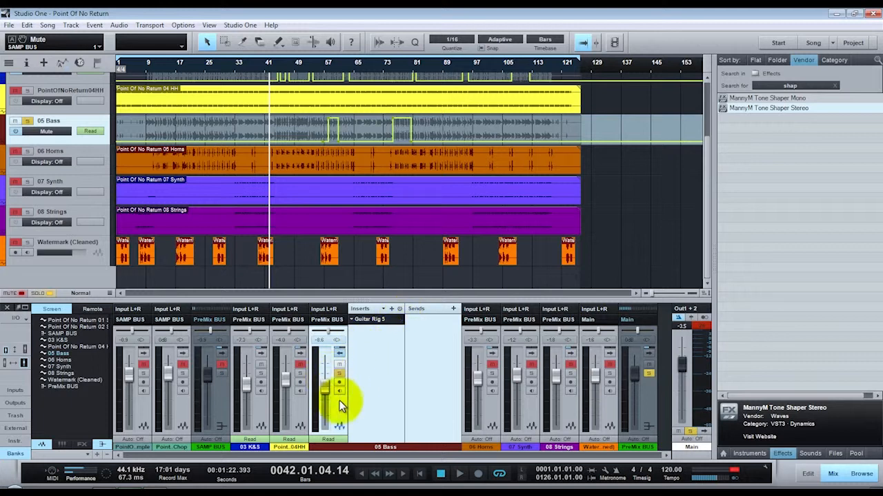
pyautogui.press('space')
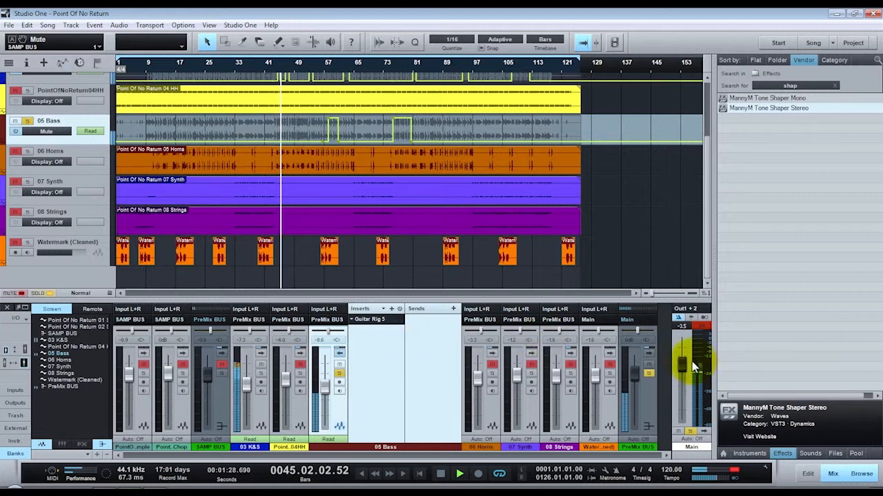
pyautogui.press('space')
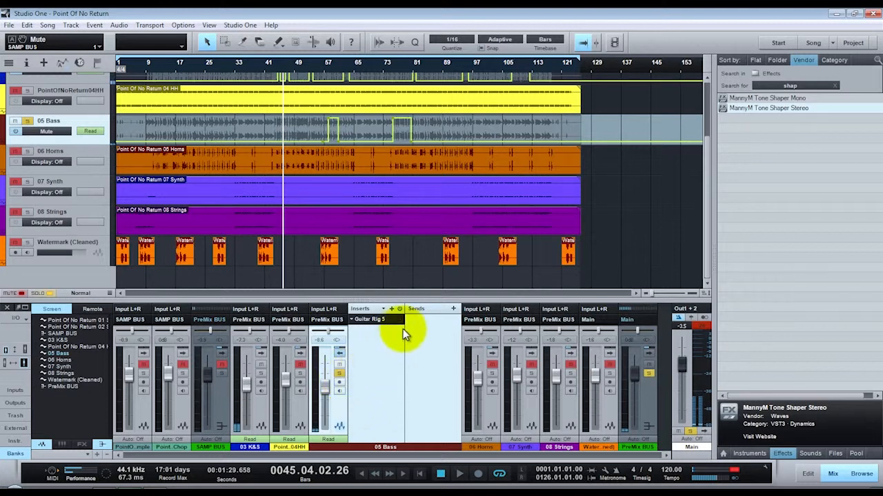
pyautogui.press('space')
pyautogui.press('space')
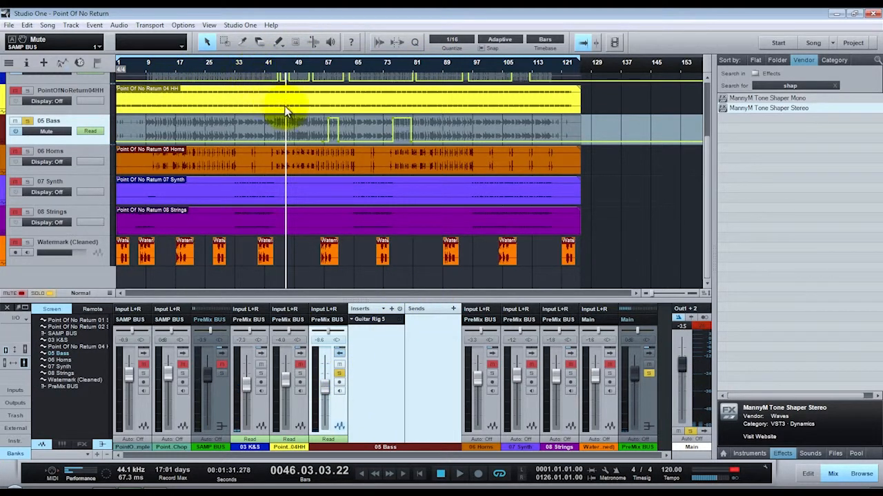
# Play the soloed 05 Bass from bar 33 and unsolo it during playback to hear the other tracks
pyautogui.scroll(3, 286, 113)
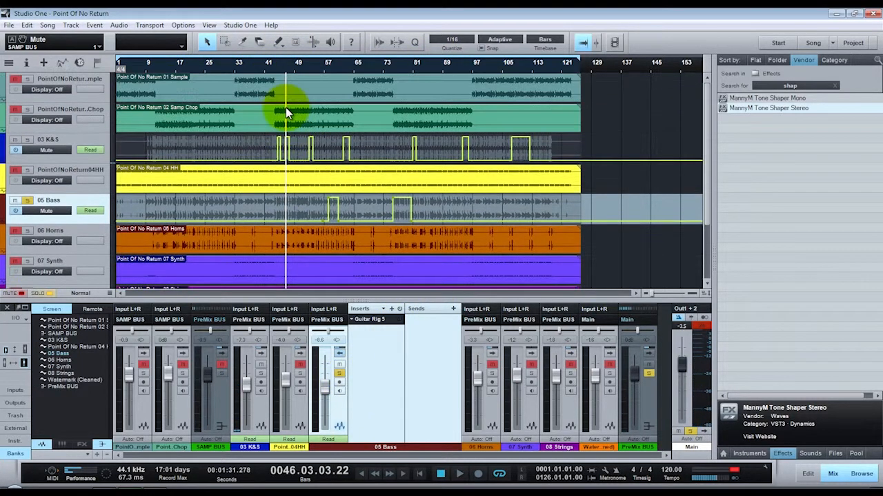
pyautogui.click(236, 64)
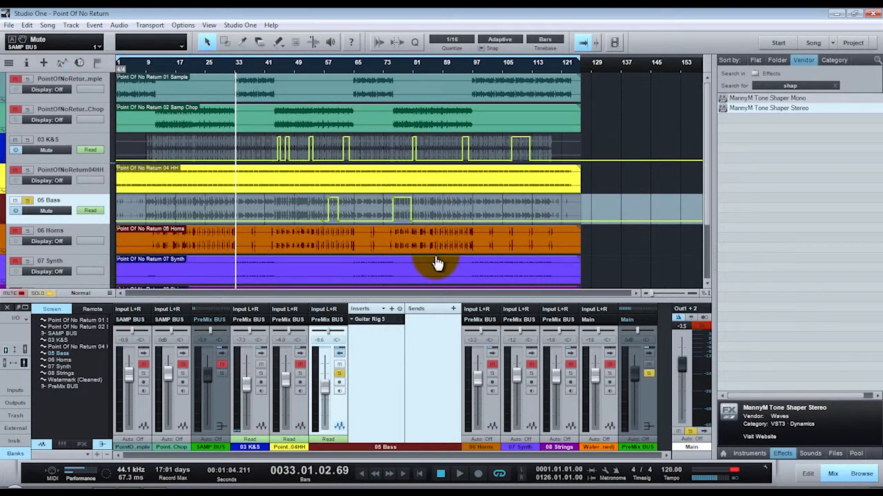
pyautogui.press('space')
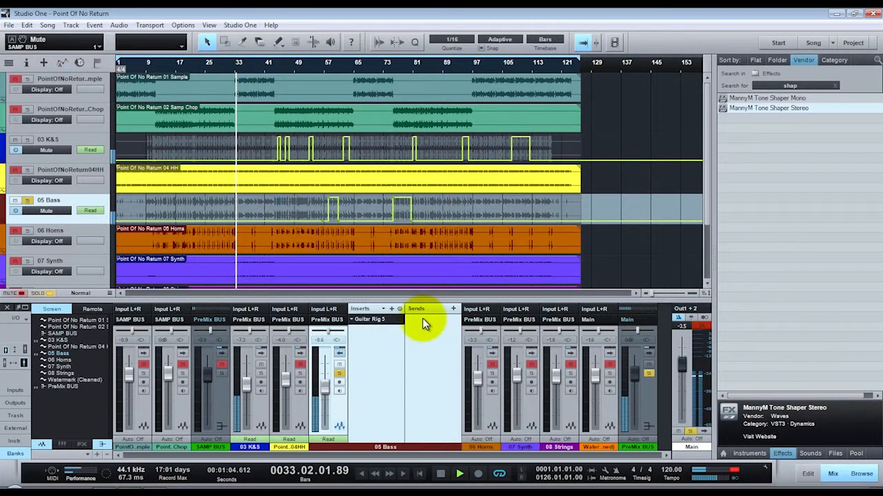
pyautogui.click(340, 375)
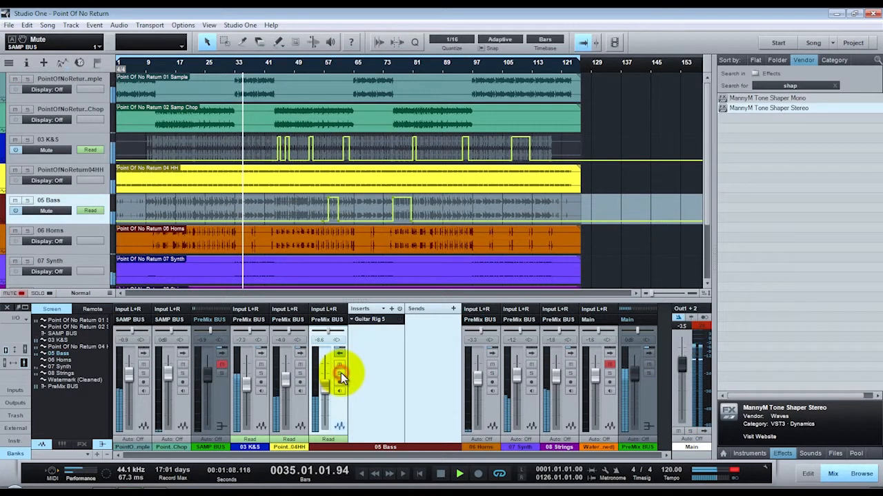
# Compare the soloed 05 Bass with Guitar Rig 5 on and bypassed during playback, leave the effect on, and stop playback
pyautogui.click(400, 319)
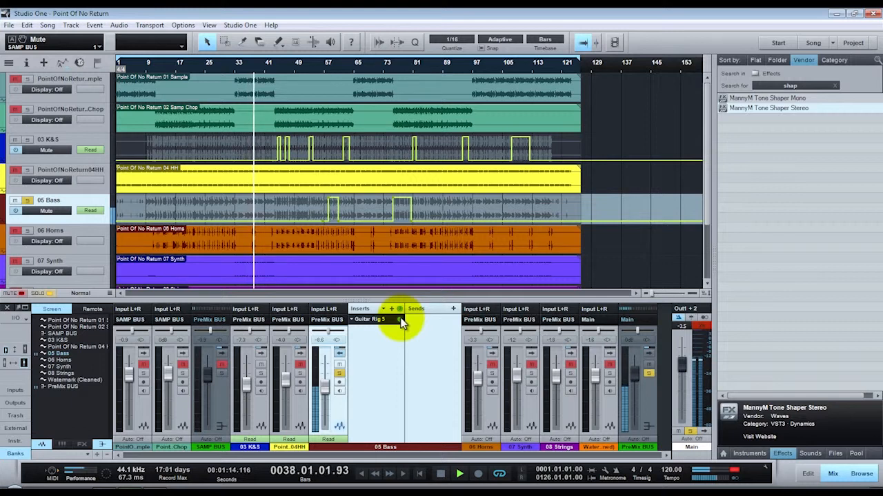
pyautogui.click(399, 319)
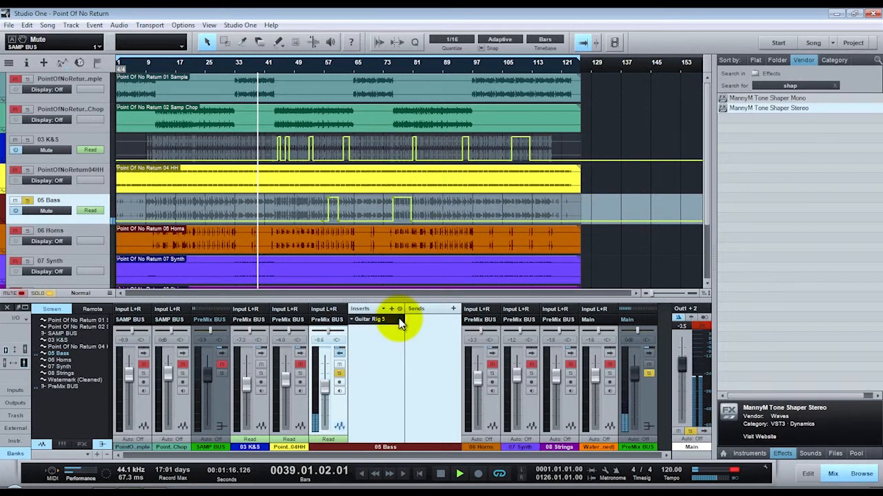
pyautogui.click(400, 319)
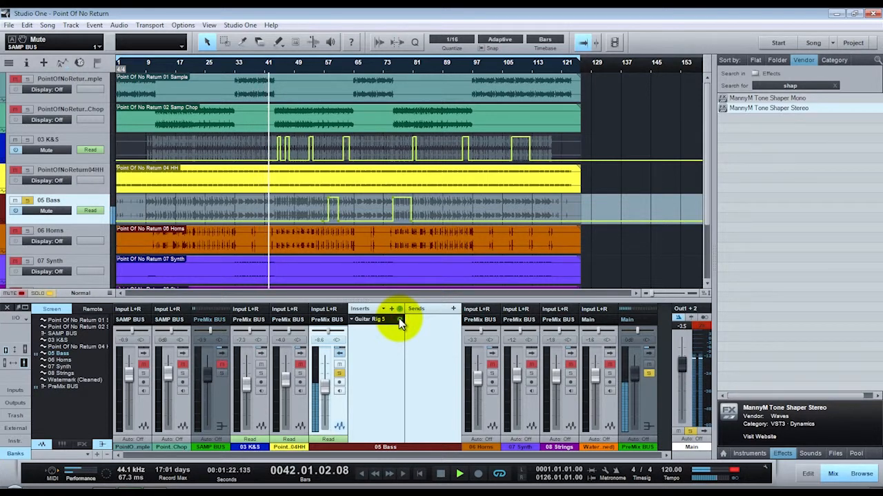
pyautogui.press('space')
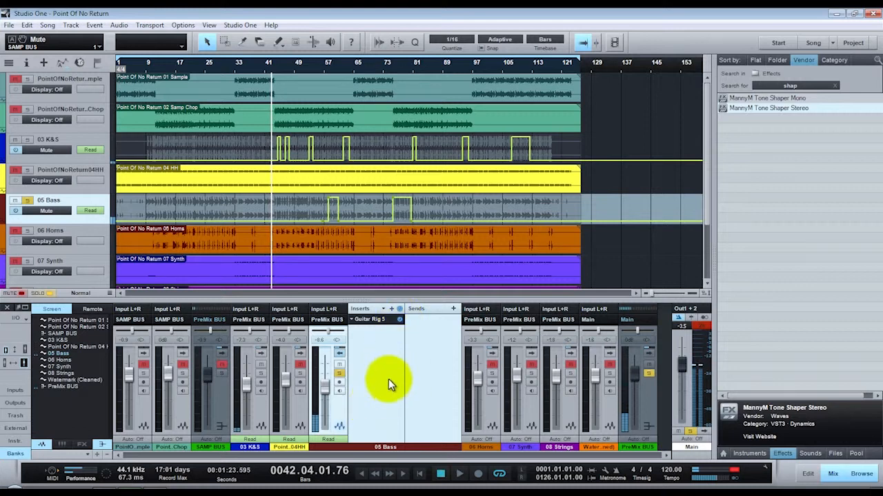
# Collapse the 05 Bass channel, solo 06 Horns in its place, and open the horns' MannyM Tone Shaper Stereo insert
pyautogui.click(337, 405)
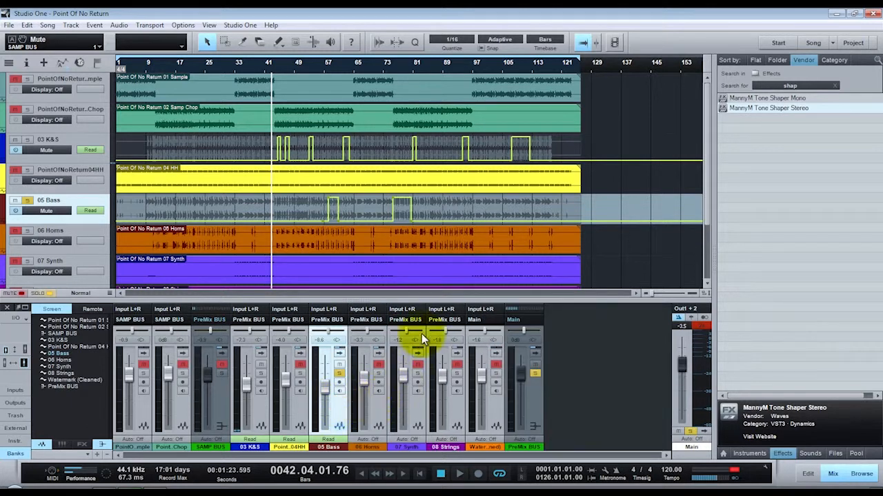
pyautogui.click(375, 400)
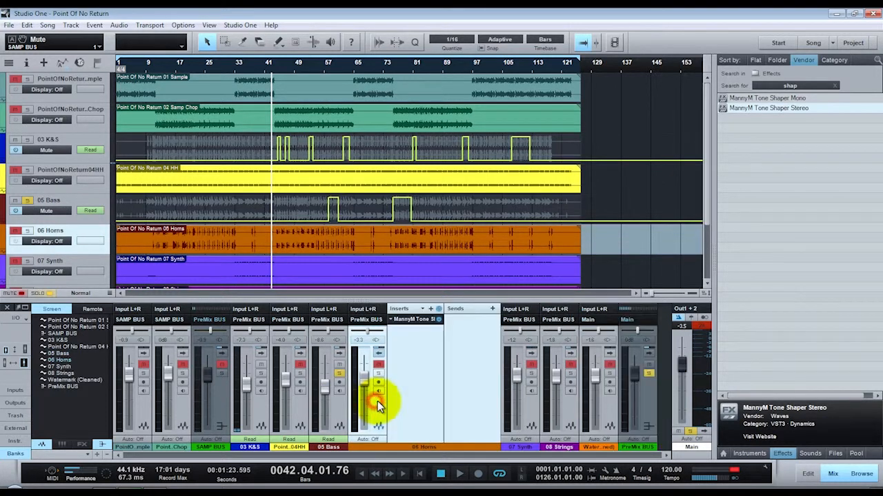
pyautogui.click(379, 367)
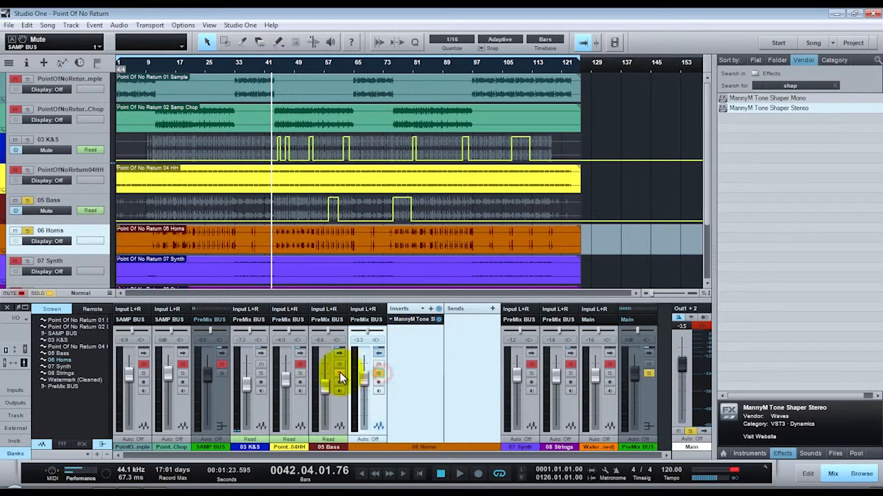
pyautogui.click(418, 320)
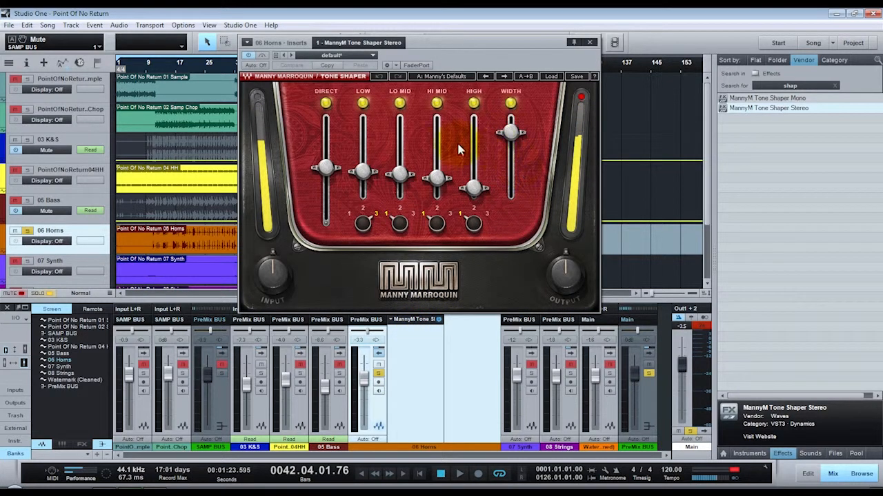
# Examine the Low, Lo Mid, Hi Mid and High band settings in the 06 Horns Tone Shaper
pyautogui.moveTo(414, 169); pyautogui.dragTo(453, 188)
pyautogui.click(361, 171)
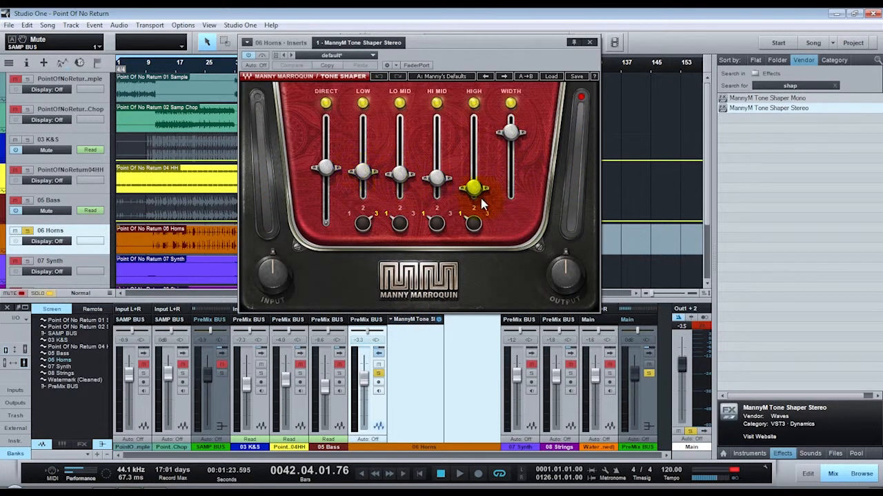
pyautogui.click(437, 178)
pyautogui.click(473, 188)
pyautogui.click(437, 178)
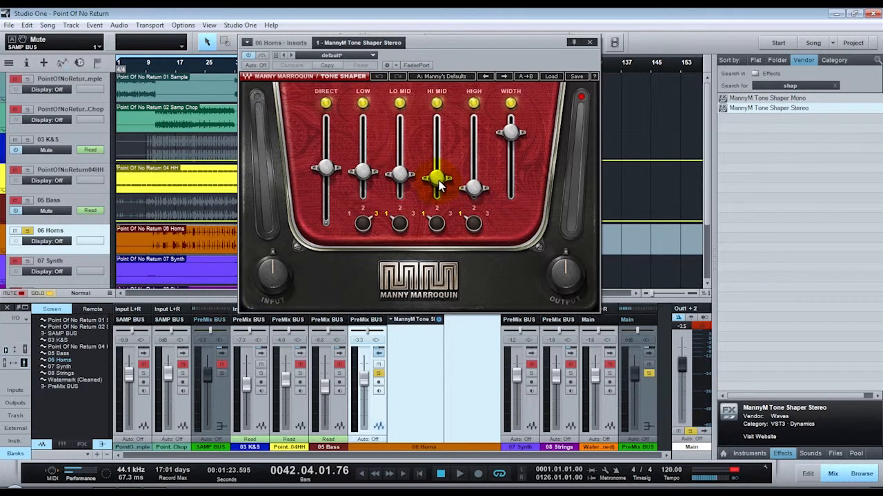
pyautogui.click(363, 171)
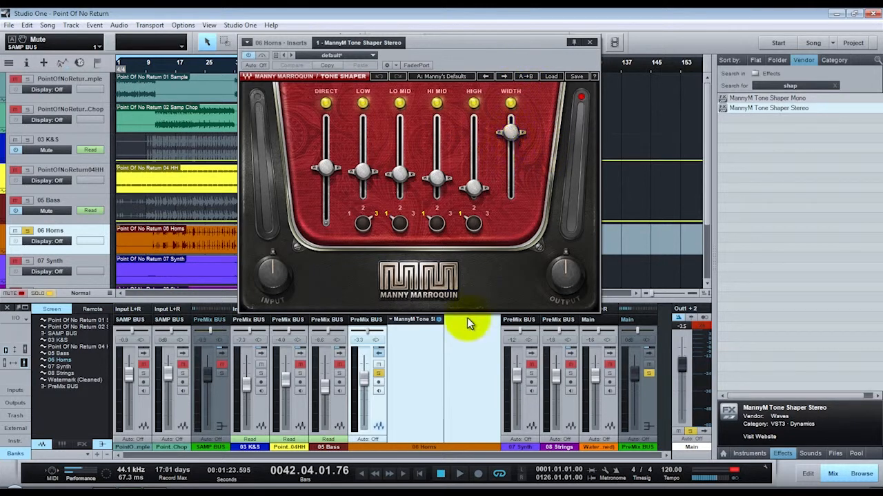
# Bypass Tone Shaper on 06 Horns and play the soloed track from bar 42, stopping in bar 43
pyautogui.click(439, 320)
pyautogui.press('space')
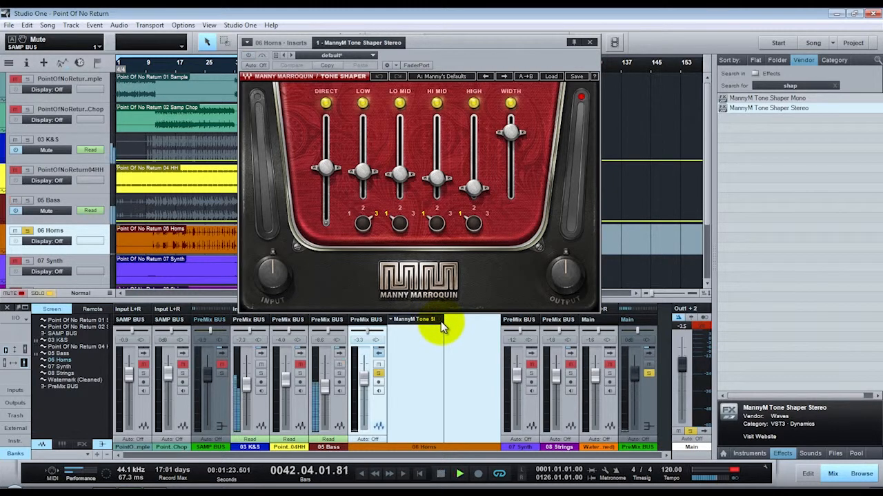
pyautogui.press('space')
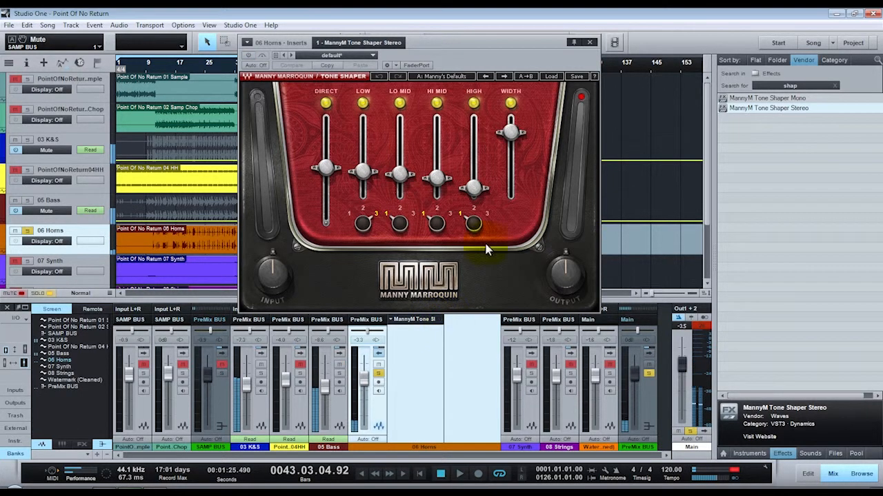
# Move the Tone Shaper window clear of the tracks and play the bypassed 06 Horns from bar 33, skipping ahead to about bar 45
pyautogui.moveTo(455, 47); pyautogui.dragTo(690, 126)
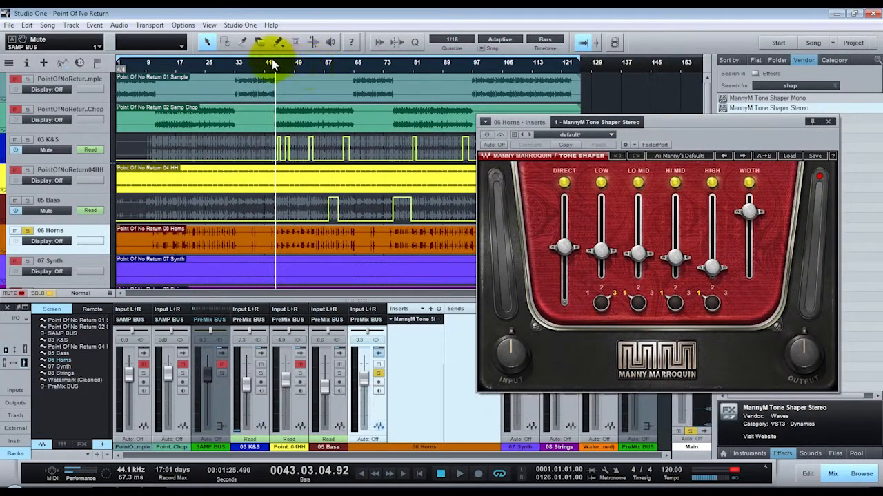
pyautogui.click(238, 68)
pyautogui.press('space')
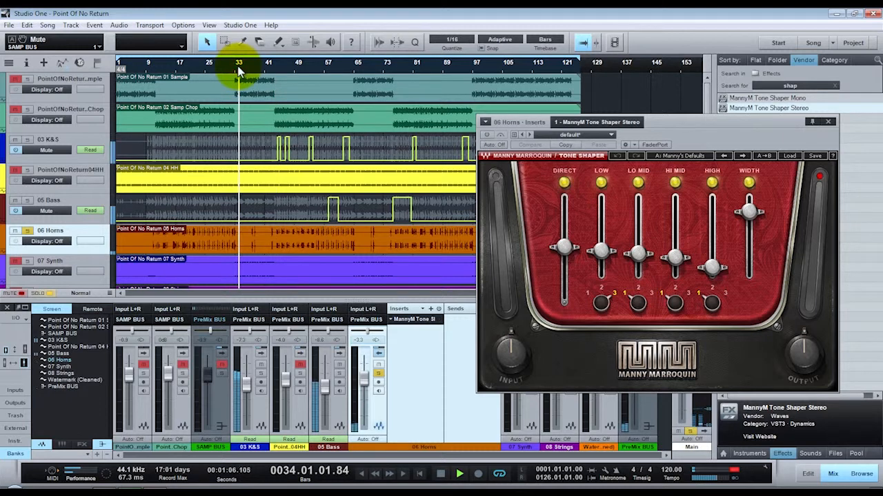
pyautogui.click(282, 68)
pyautogui.moveTo(721, 121); pyautogui.dragTo(702, 66)
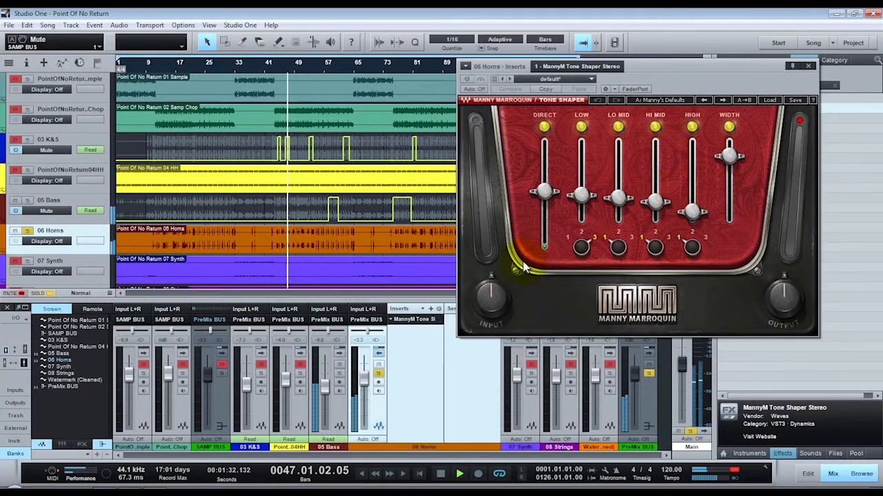
# Compare 06 Horns with Tone Shaper on and bypassed during playback, leave the effect on, and stop at bar 57
pyautogui.click(440, 319)
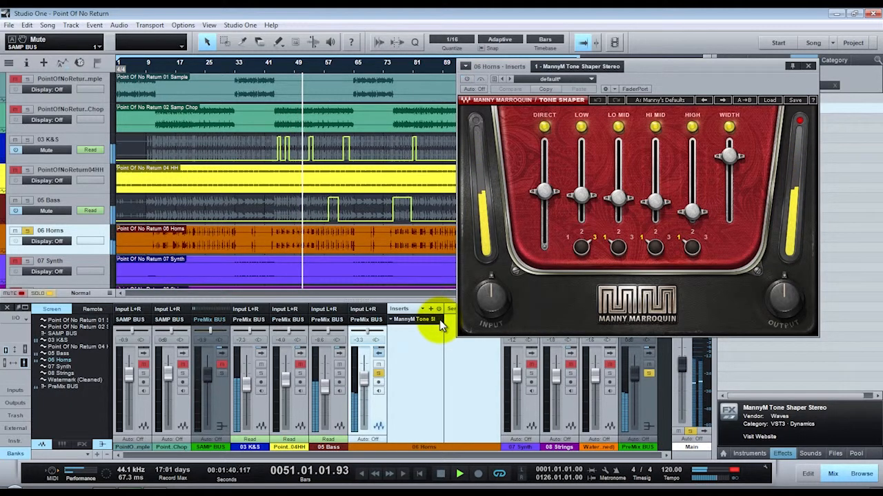
pyautogui.click(439, 319)
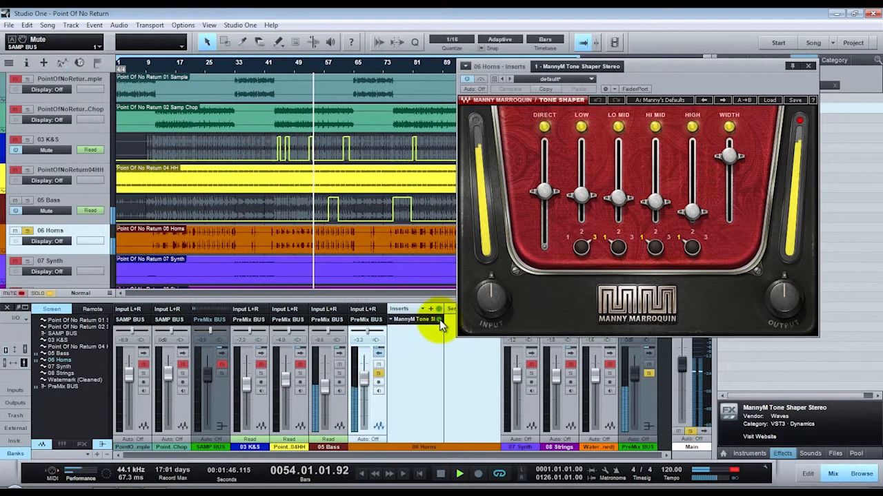
pyautogui.click(439, 319)
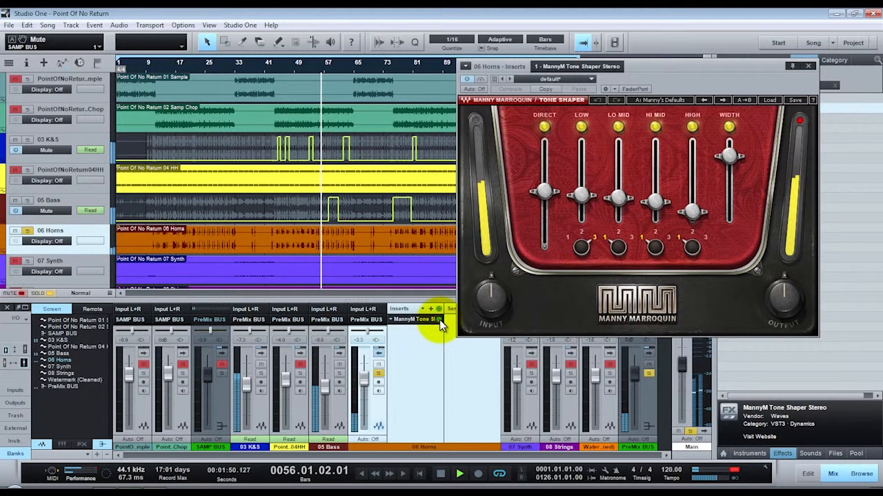
pyautogui.click(439, 319)
pyautogui.press('space')
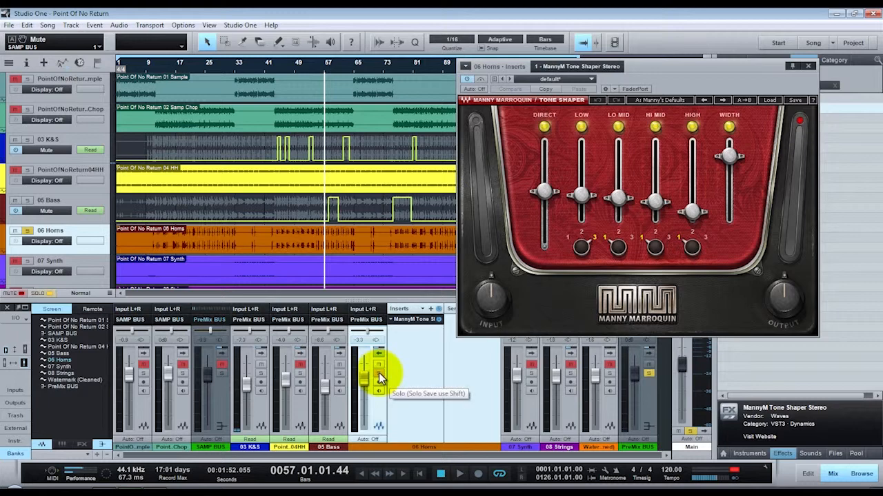
# Show the 05 Bass Guitar Rig 5 and 06 Horns Tone Shaper inserts again, and collapse both channels
pyautogui.click(334, 411)
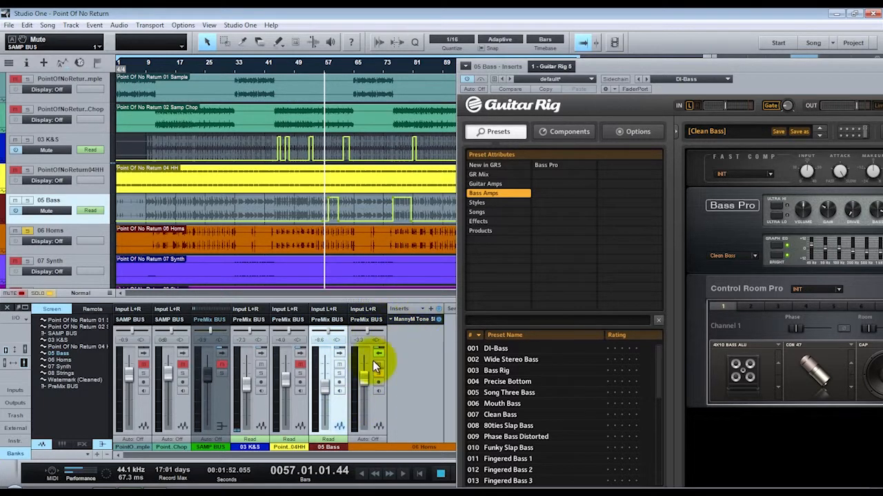
pyautogui.click(371, 409)
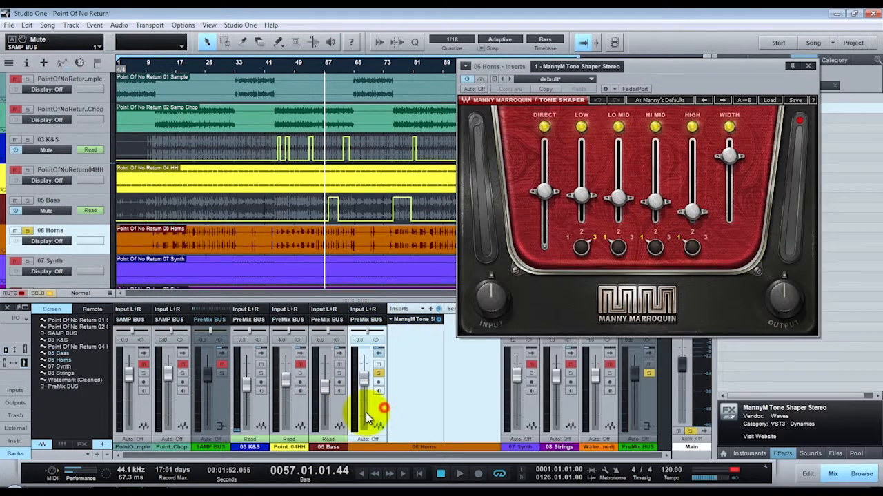
pyautogui.click(345, 412)
pyautogui.click(374, 401)
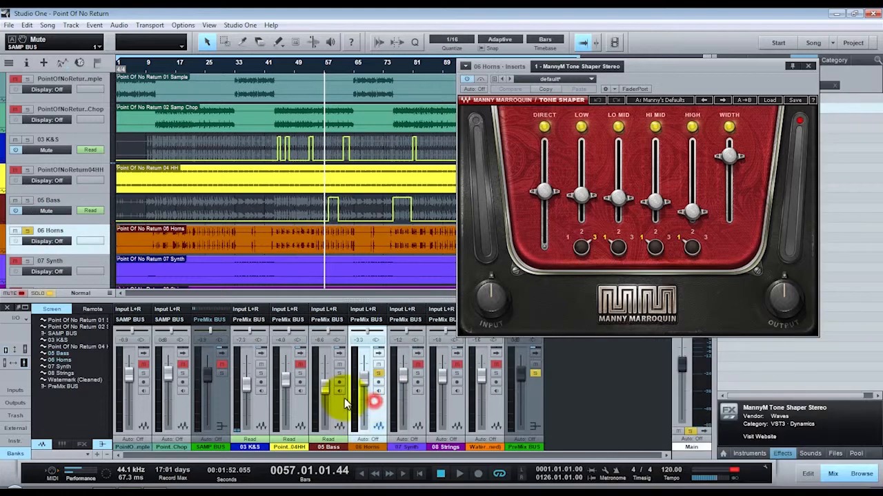
pyautogui.click(342, 398)
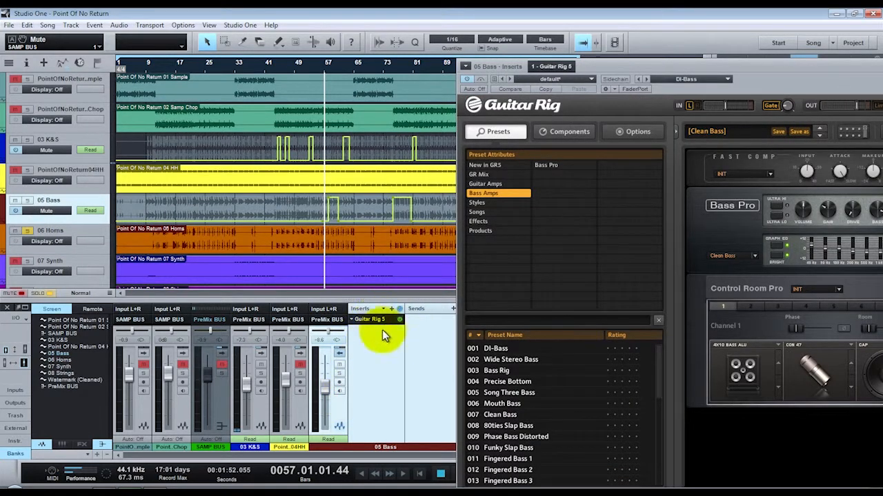
pyautogui.click(337, 401)
# Expand the 07 Synth channel and close the Guitar Rig 5 window covering the mixer
pyautogui.click(410, 417)
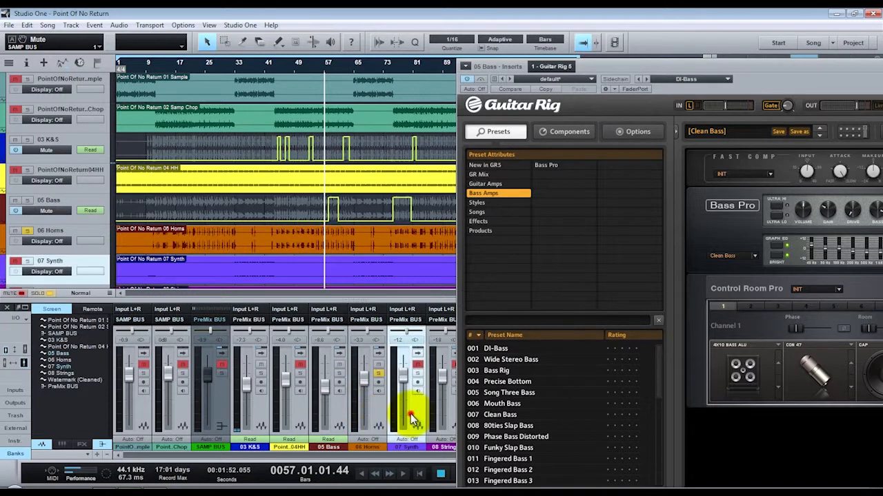
pyautogui.click(627, 47)
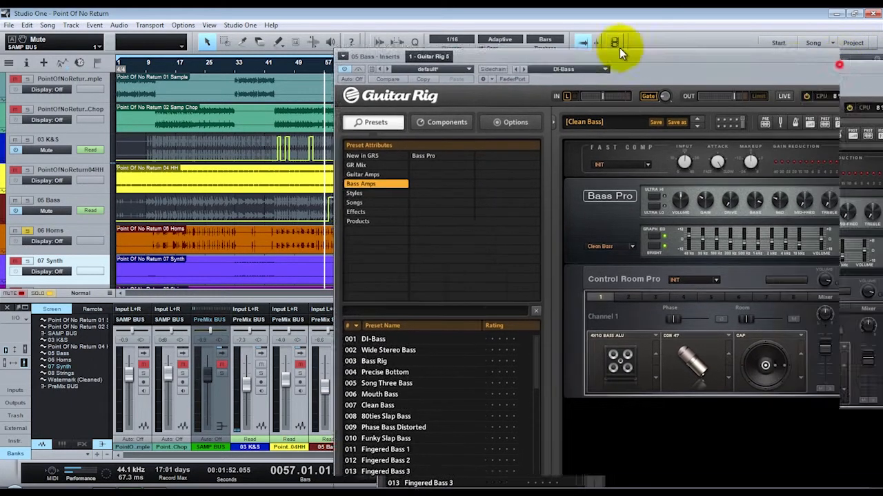
pyautogui.click(789, 52)
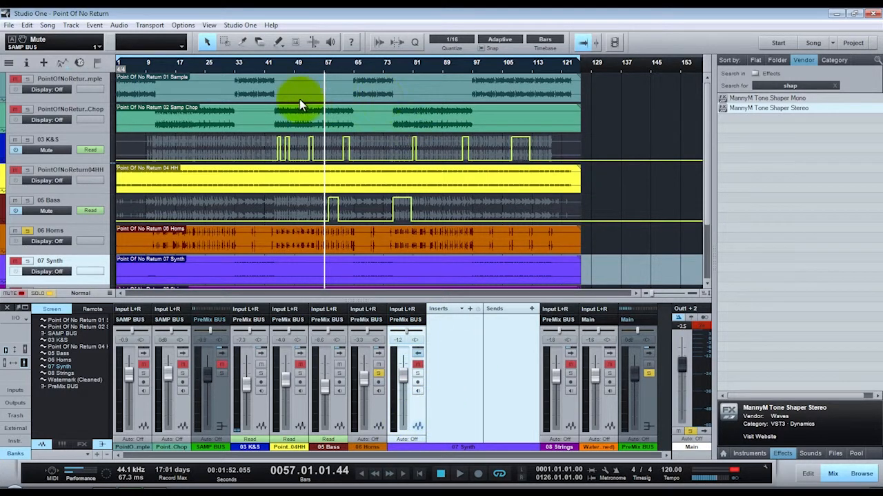
# Solo 07 Synth instead of 06 Horns and play it from bar 34, stopping in bar 35
pyautogui.click(238, 63)
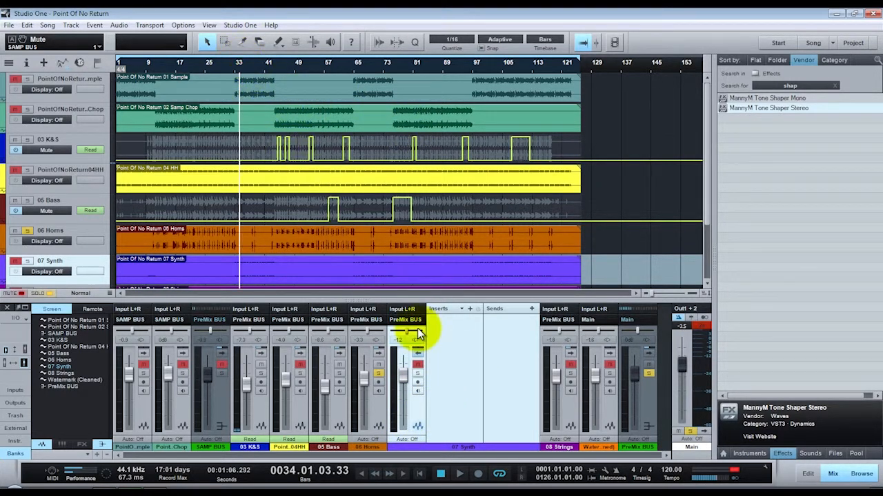
pyautogui.click(381, 373)
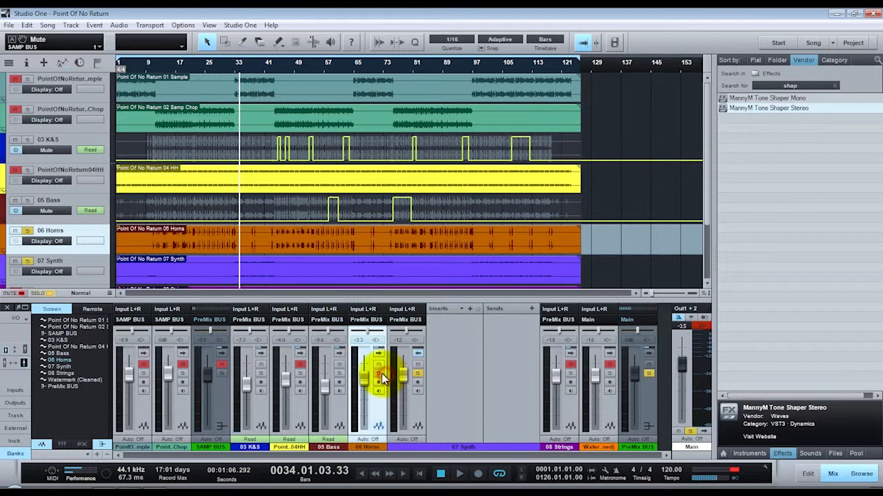
pyautogui.press('space')
pyautogui.click(380, 367)
pyautogui.click(379, 364)
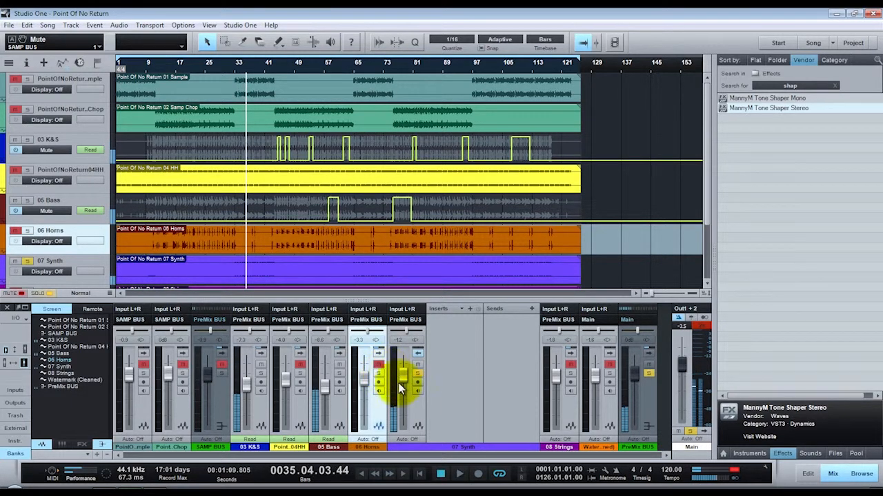
# Solo 08 Strings instead of 07 Synth, and open its MannyM Tone Shaper Stereo insert clear of the tracks
pyautogui.click(418, 405)
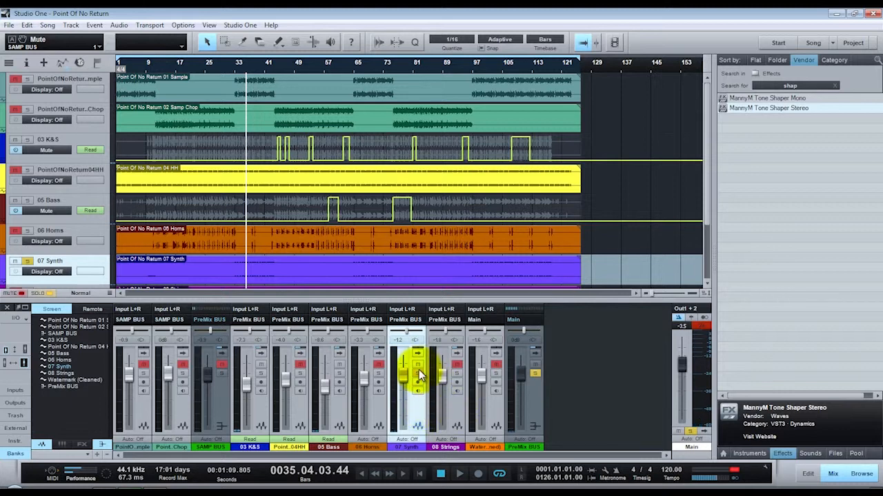
pyautogui.click(418, 373)
pyautogui.click(455, 373)
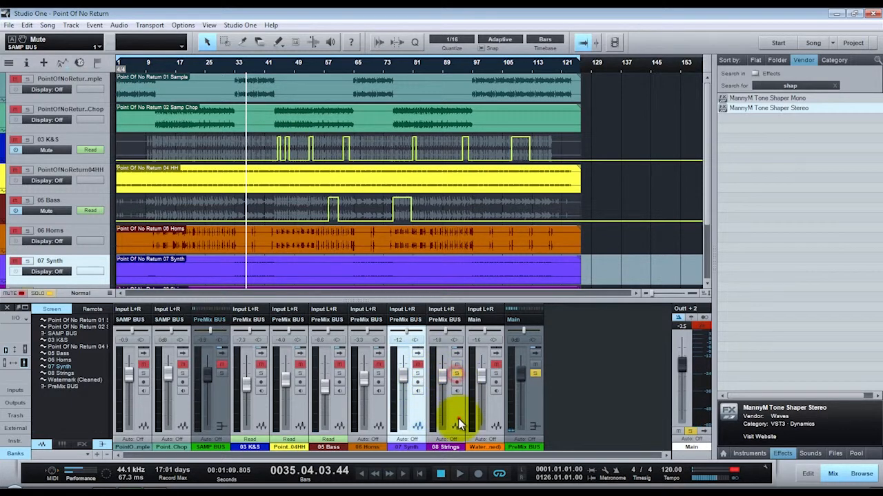
pyautogui.click(458, 418)
pyautogui.click(499, 326)
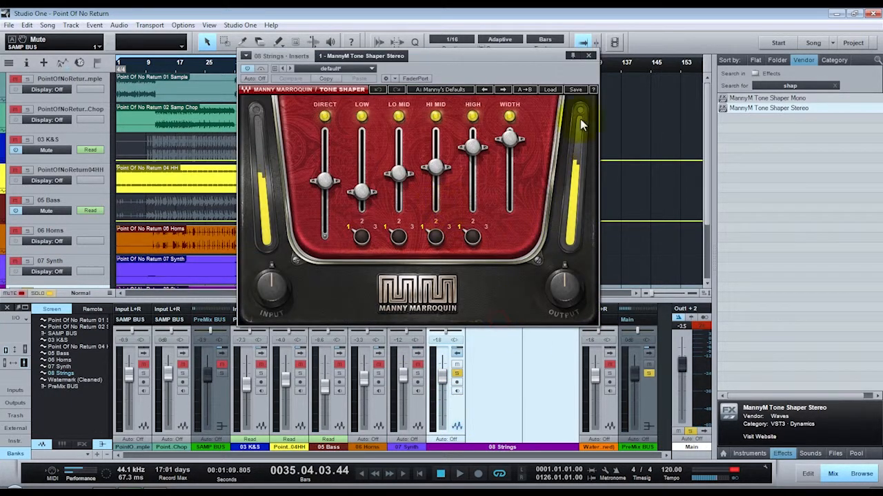
pyautogui.moveTo(476, 51); pyautogui.dragTo(673, 53)
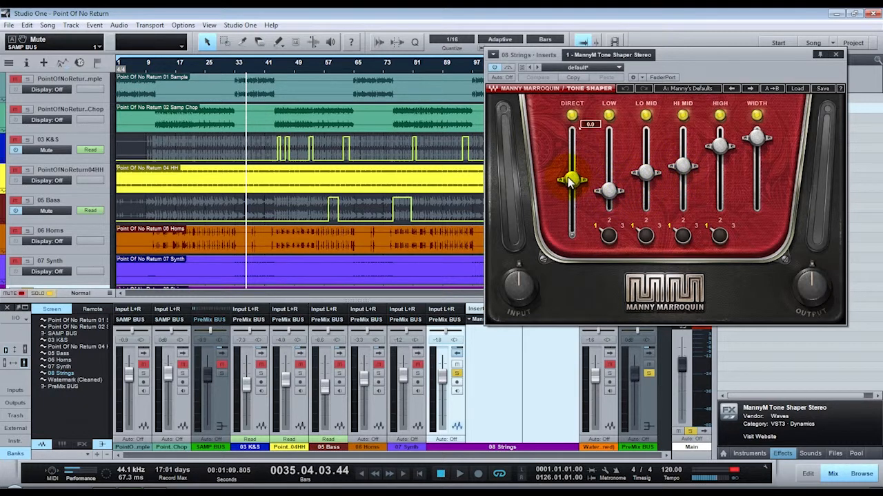
# Play the soloed 08 Strings from about bar 33, and move the Tone Shaper window clear of the channel's inserts
pyautogui.click(235, 66)
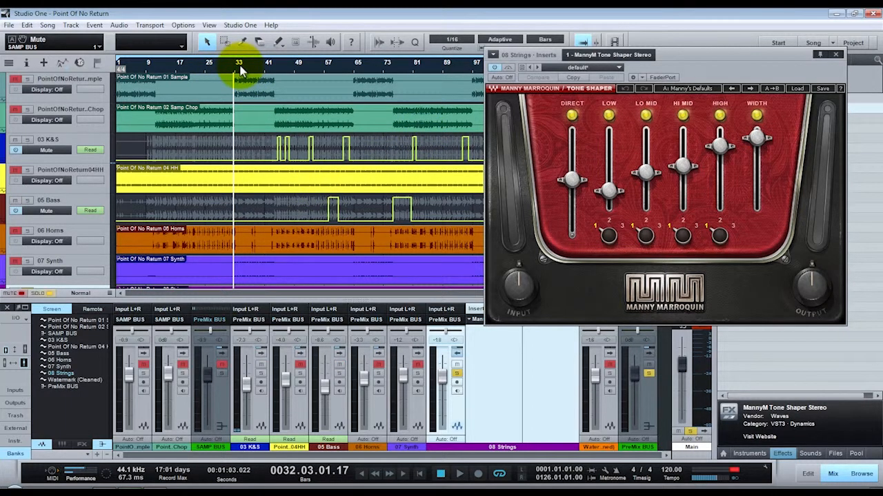
pyautogui.click(240, 69)
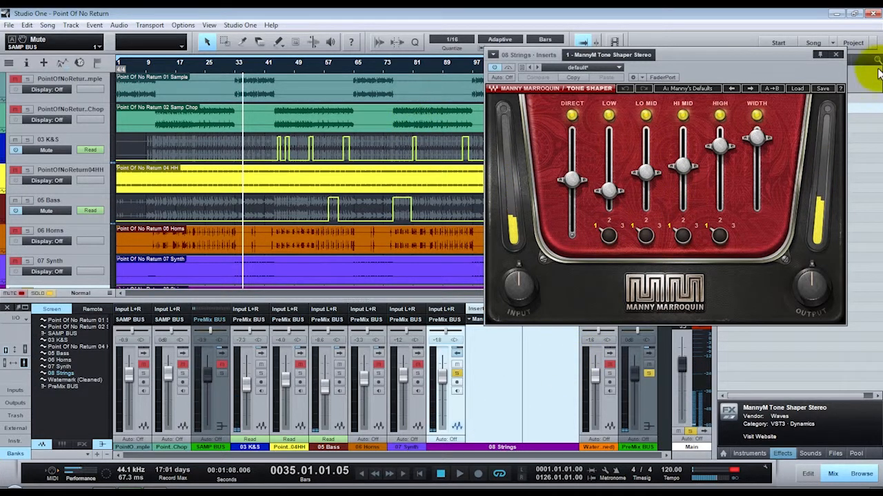
pyautogui.moveTo(779, 56); pyautogui.dragTo(866, 143)
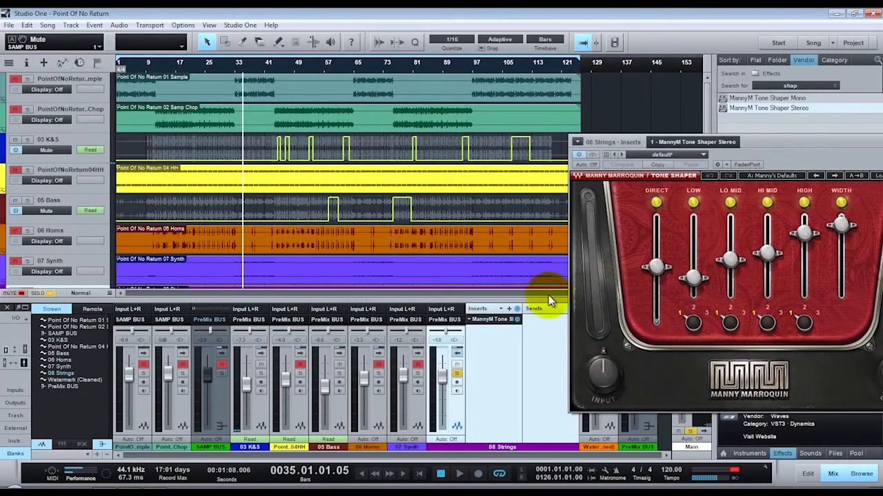
# Compare 08 Strings with its MannyM Tone Shaper bypassed and active while playing from bar 35, leaving the insert active
pyautogui.click(518, 319)
pyautogui.press('space')
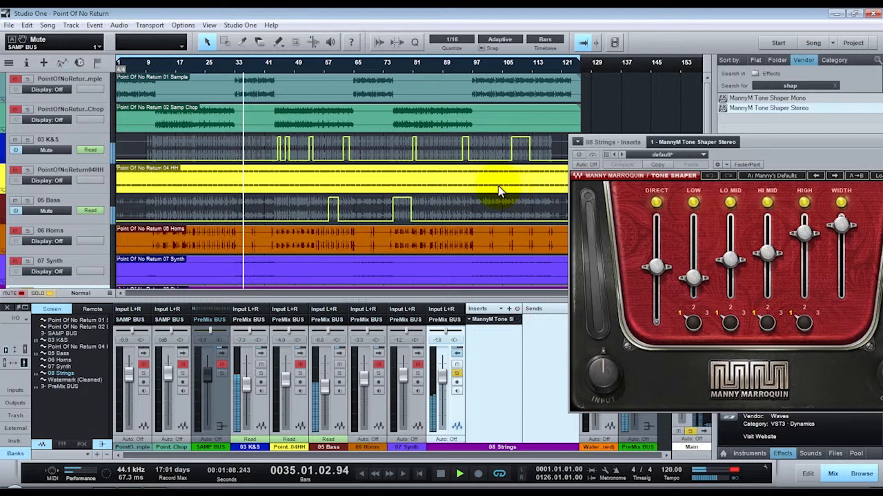
pyautogui.click(517, 319)
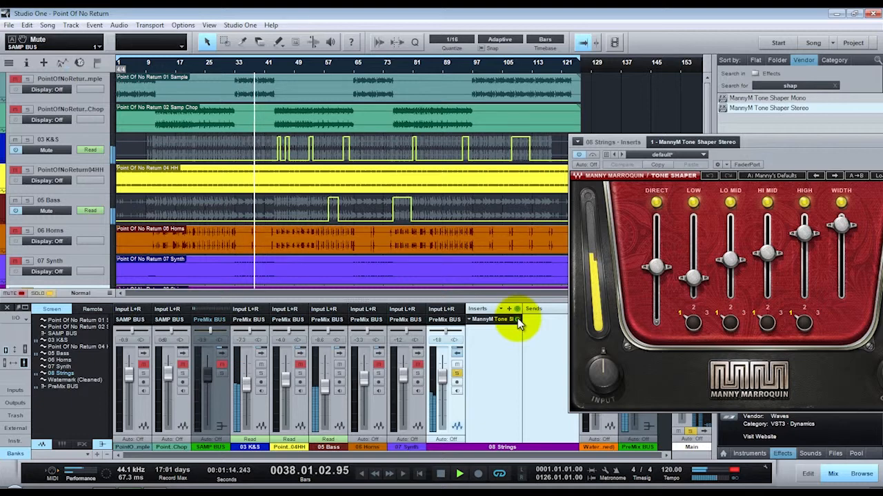
pyautogui.click(517, 319)
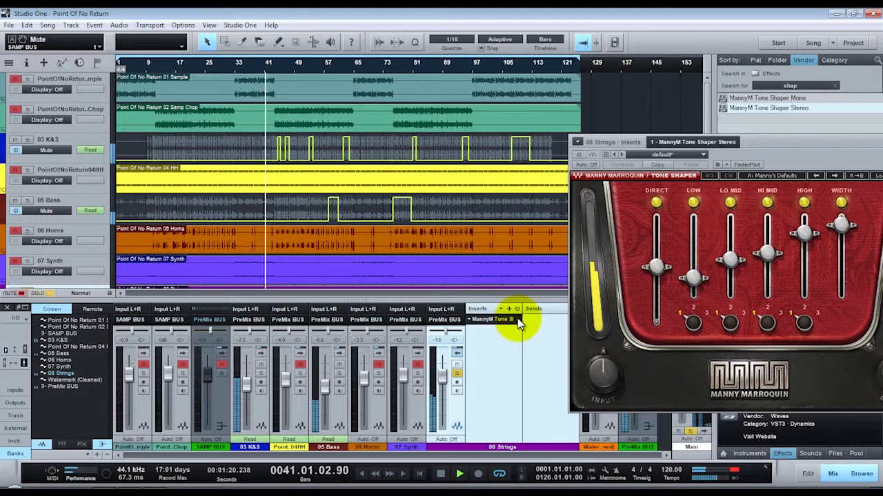
pyautogui.click(517, 319)
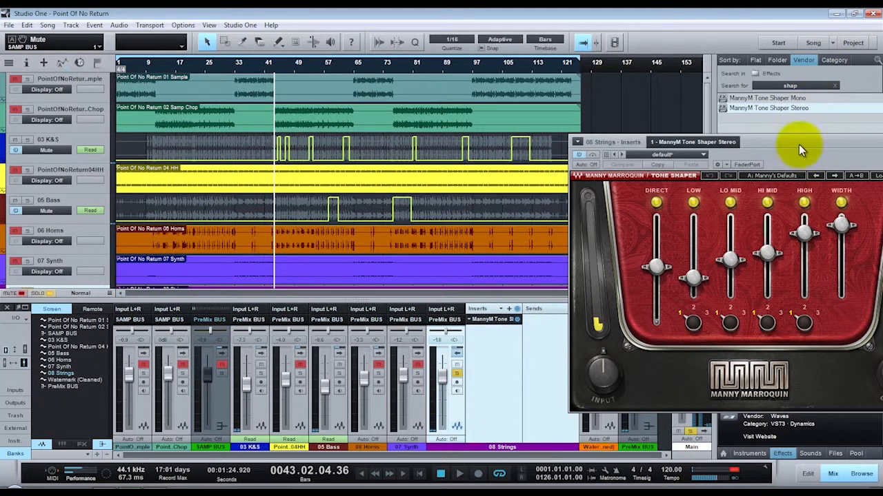
# Close the Tone Shaper window and collapse 08 Strings with its solo cleared, selecting the Watermark channel
pyautogui.moveTo(799, 144); pyautogui.dragTo(683, 88)
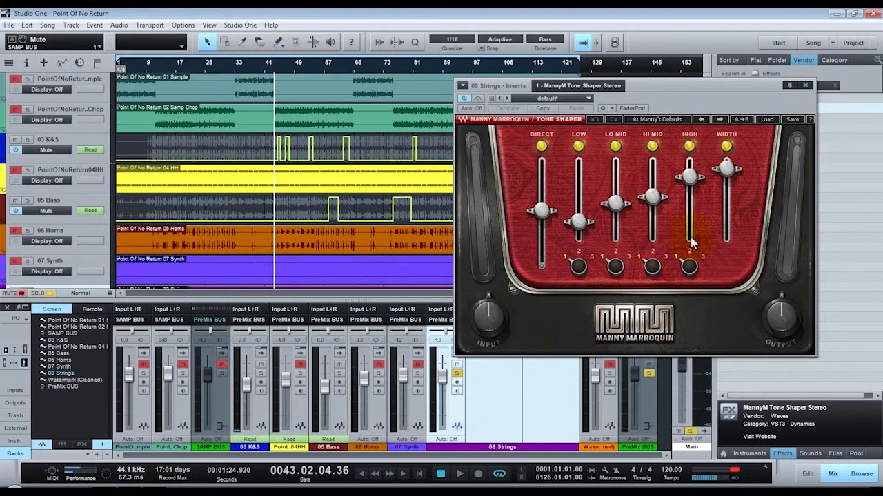
pyautogui.click(805, 86)
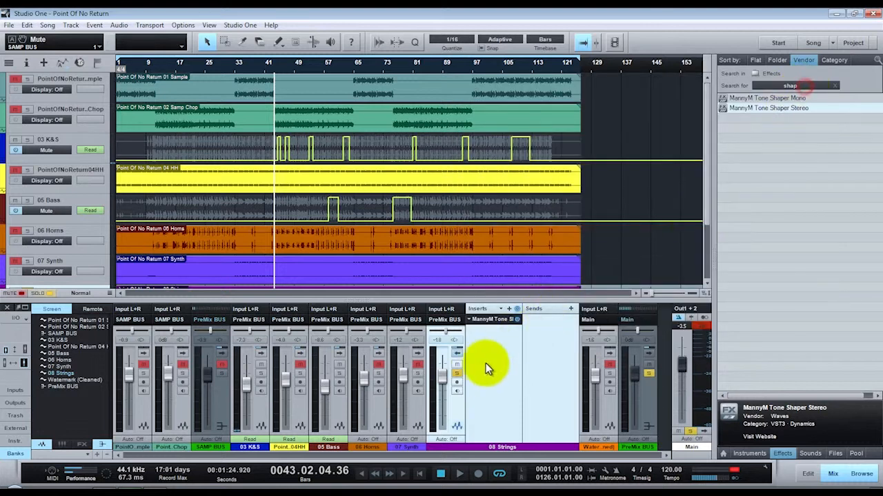
pyautogui.click(456, 403)
pyautogui.click(491, 403)
pyautogui.click(492, 404)
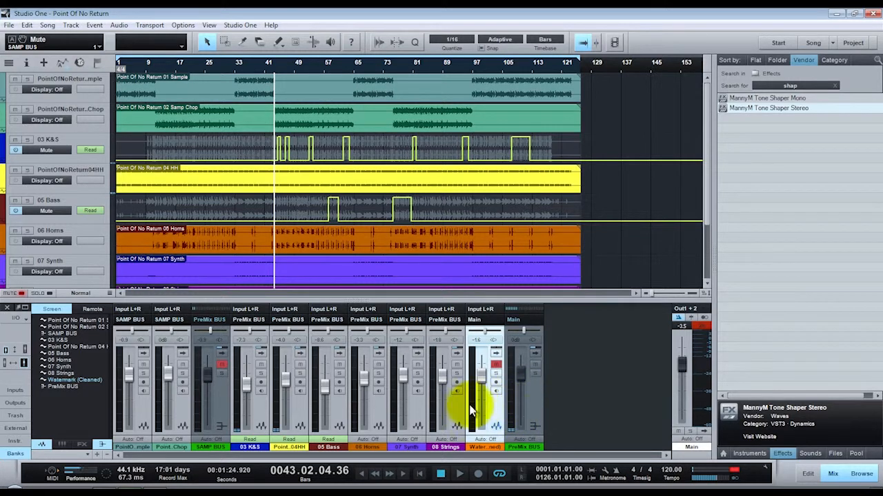
# Expand the PreMix BUS to show its RVerb Stereo insert window, and solo 08 Strings
pyautogui.click(526, 400)
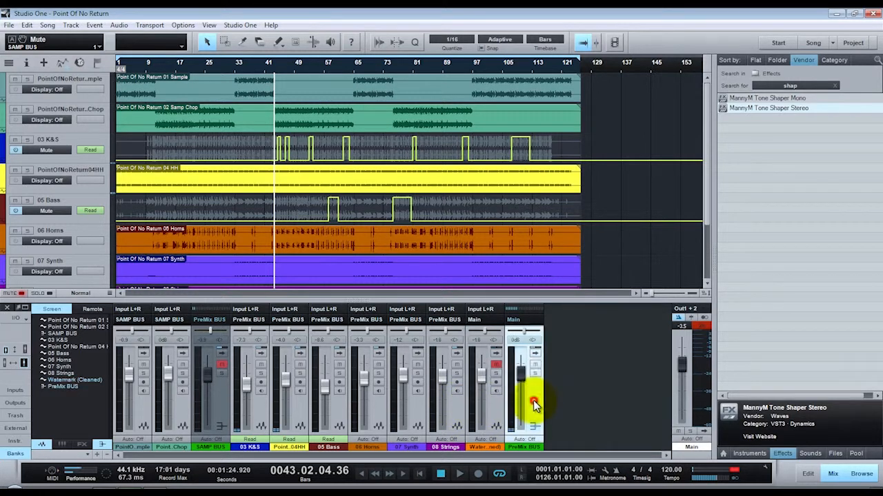
pyautogui.doubleClick(569, 321)
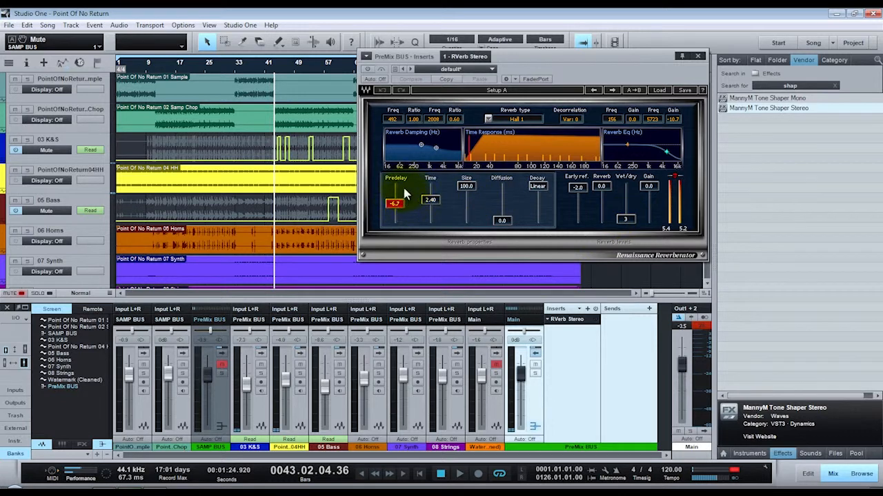
pyautogui.click(450, 405)
pyautogui.click(456, 373)
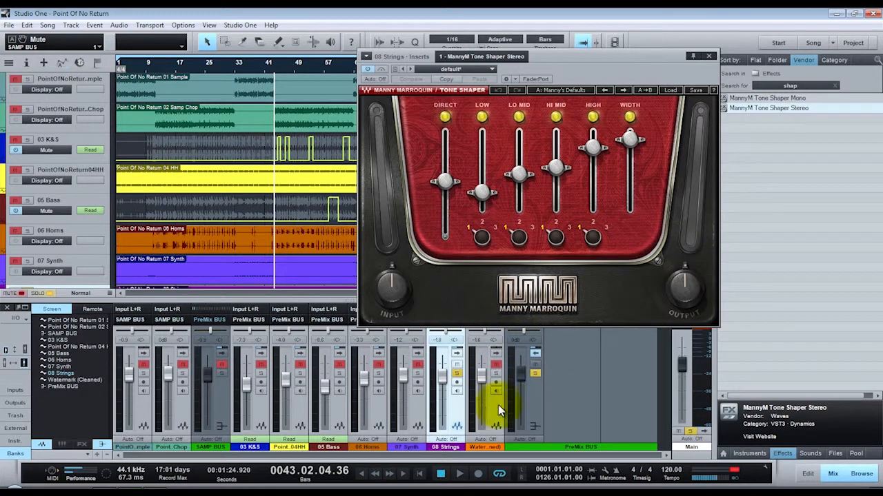
# Show the PreMix BUS RVerb and 08 Strings Tone Shaper inserts again, and close the plug-in window
pyautogui.click(537, 402)
pyautogui.click(532, 404)
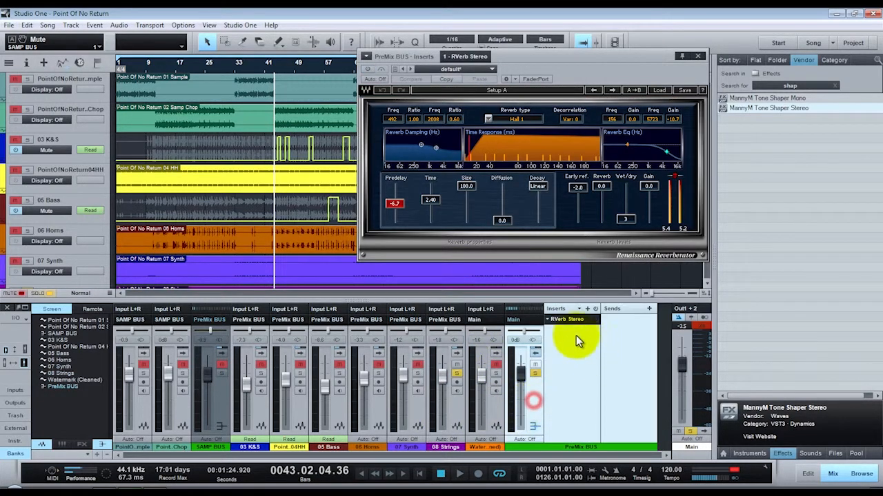
pyautogui.click(454, 401)
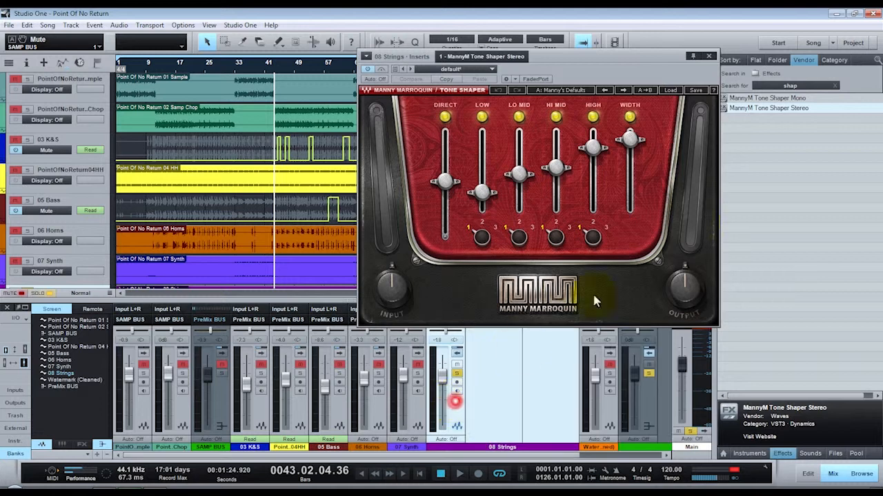
pyautogui.click(709, 55)
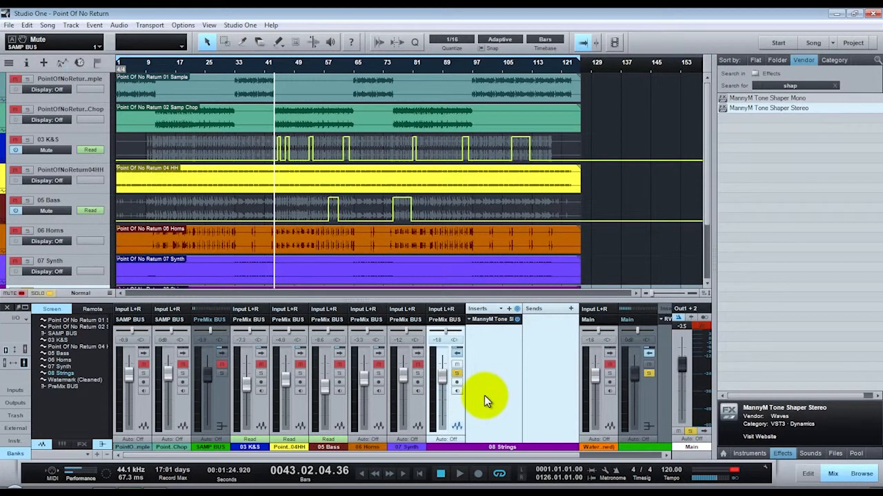
# Collapse the 08 Strings channel and expand the PreMix BUS channel to expose its inserts
pyautogui.click(649, 397)
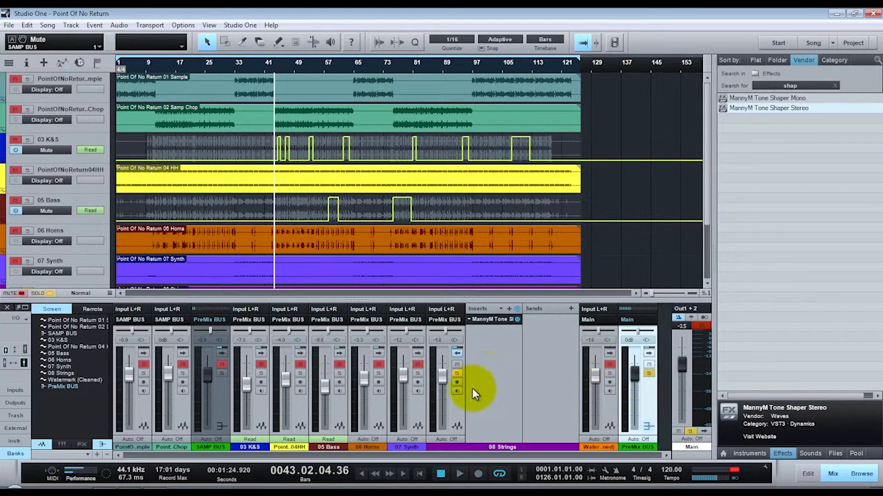
pyautogui.click(455, 407)
pyautogui.click(529, 403)
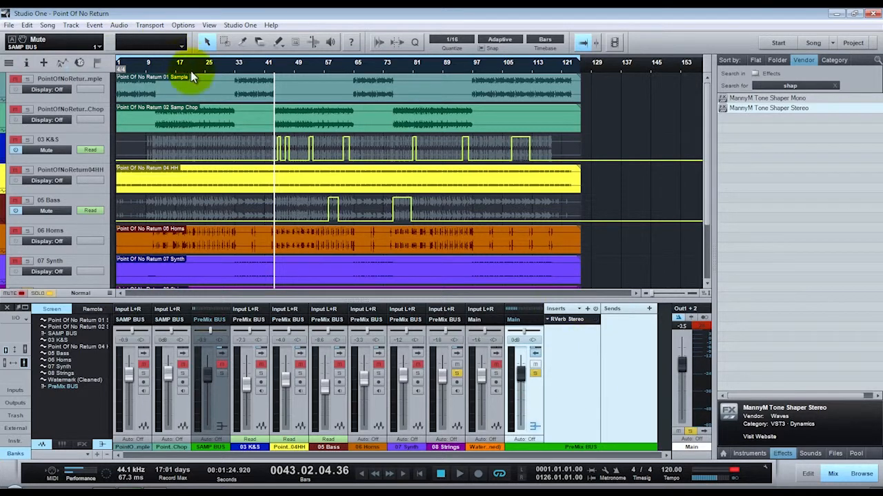
# Play the soloed strings from bar 33 and switch on the RVerb Stereo insert of the PreMix BUS
pyautogui.click(237, 63)
pyautogui.press('space')
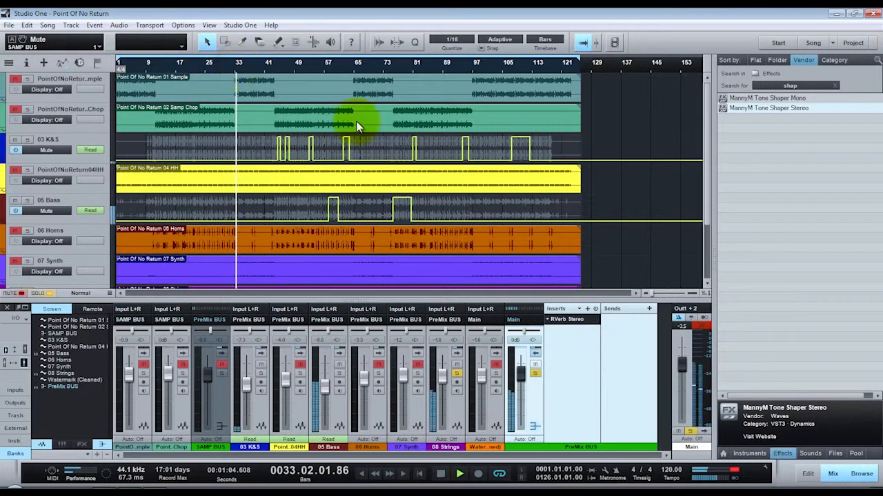
pyautogui.click(596, 320)
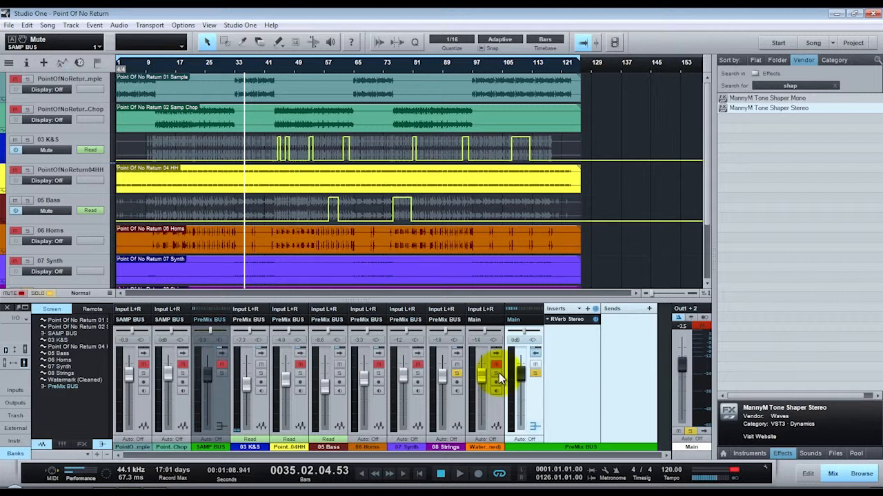
# Clear the 08 Strings solo and collapse the PreMix BUS channel
pyautogui.click(534, 392)
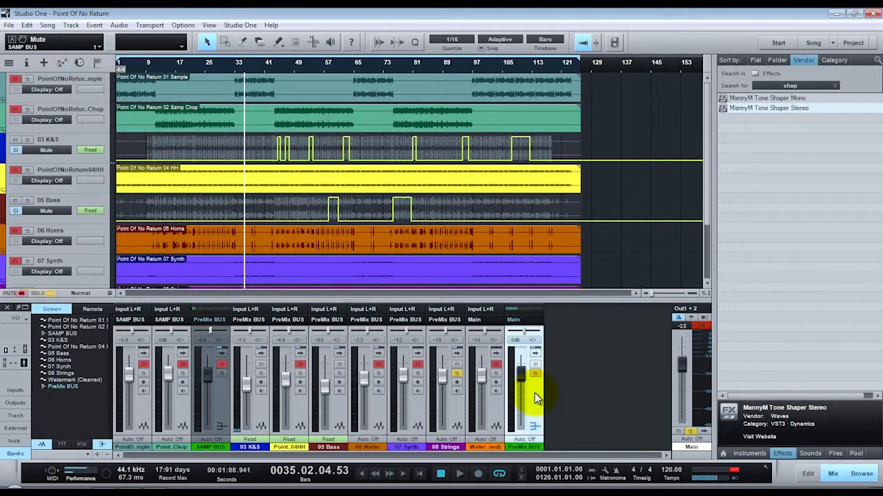
pyautogui.click(535, 393)
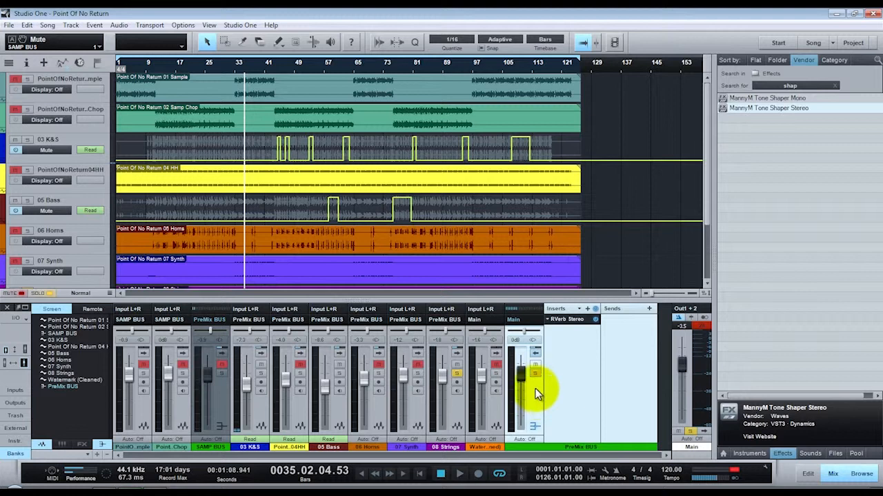
pyautogui.click(497, 374)
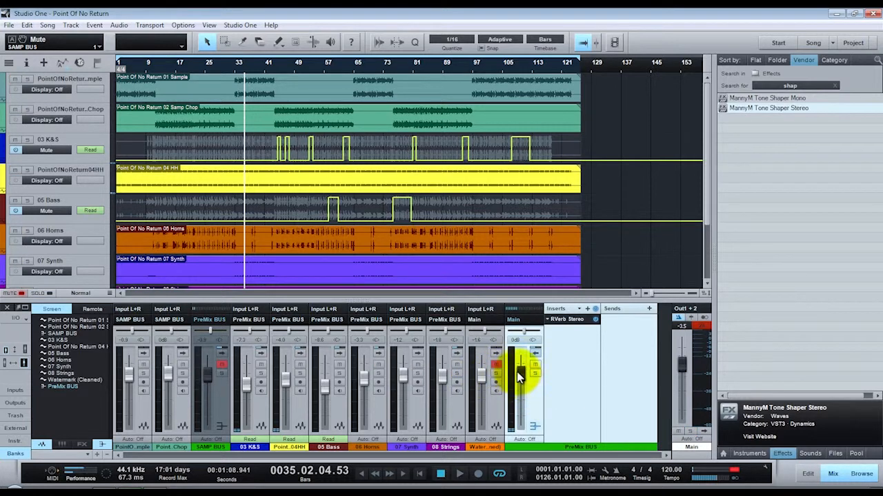
pyautogui.click(536, 411)
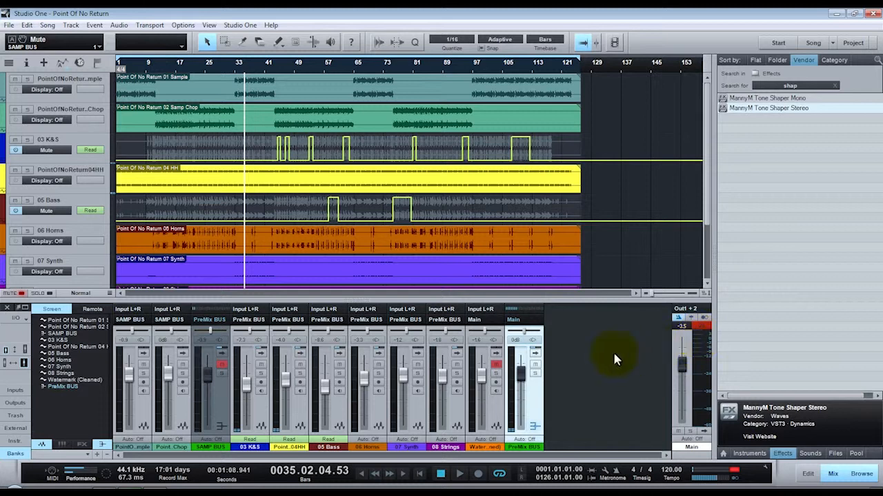
# Play the full mix from bar 1 with the PreMix BUS expanded, stopping in bar 8
pyautogui.click(166, 66)
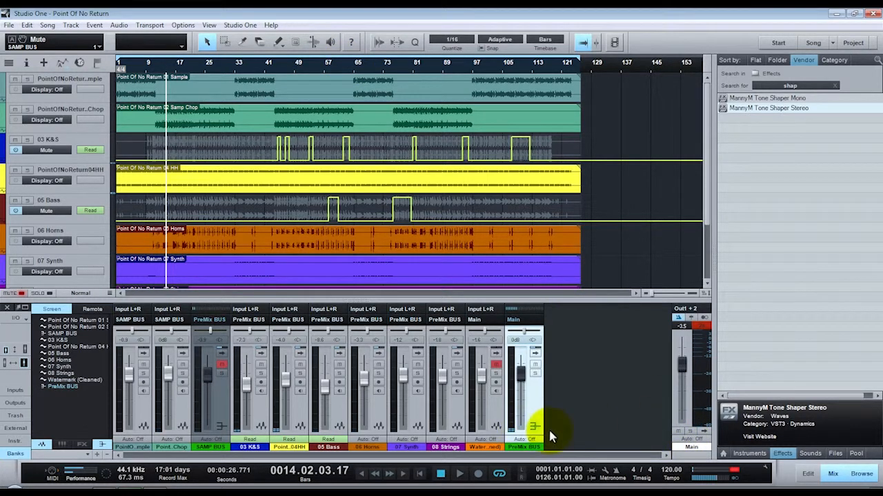
pyautogui.press(',')
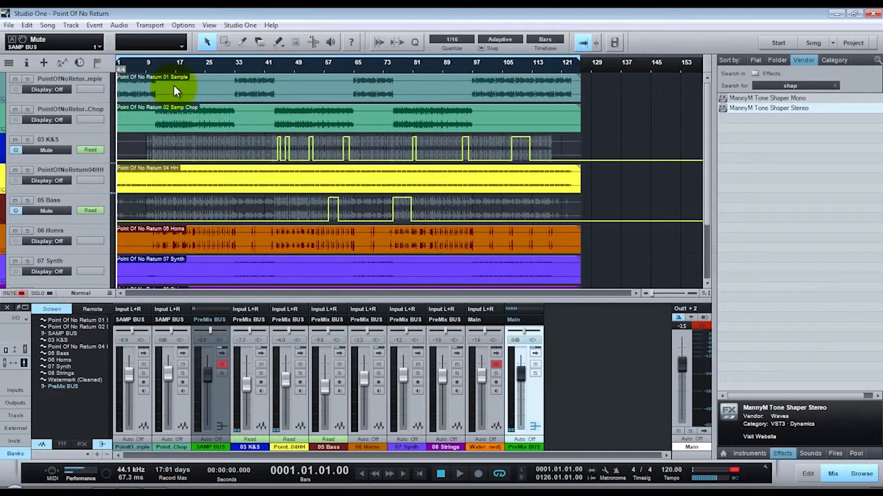
pyautogui.scroll(-3, 618, 245)
pyautogui.press('space')
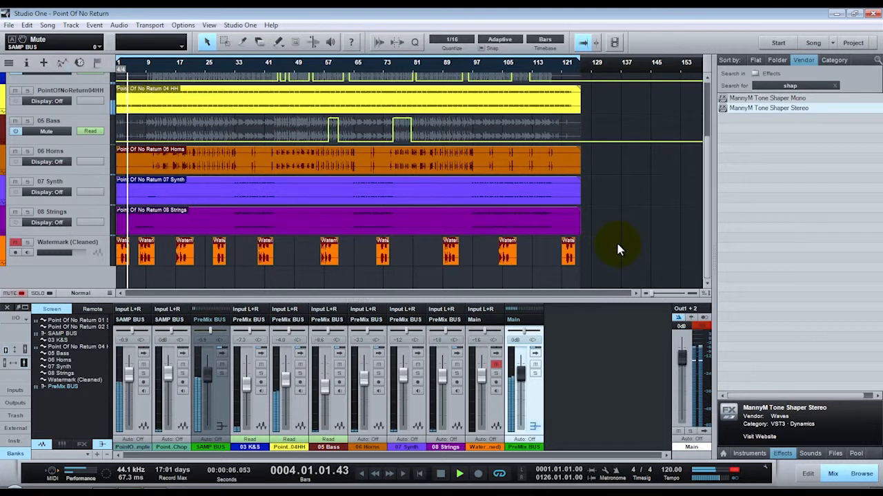
pyautogui.click(535, 352)
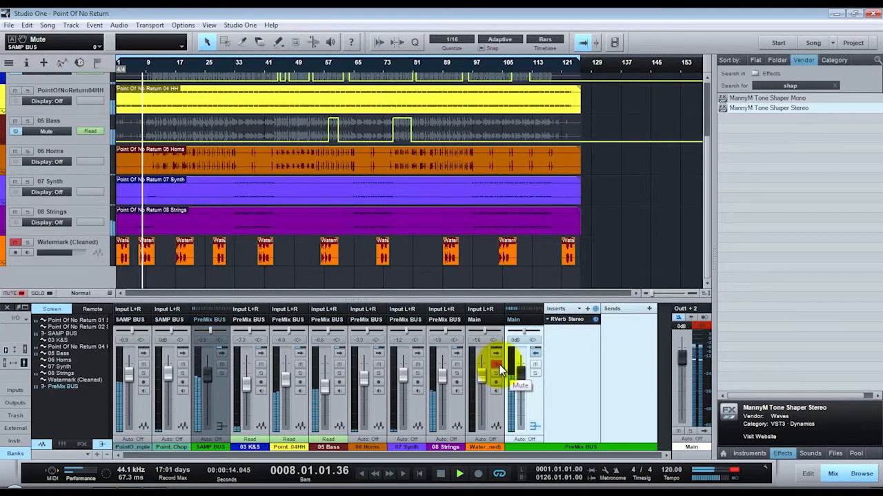
pyautogui.press('space')
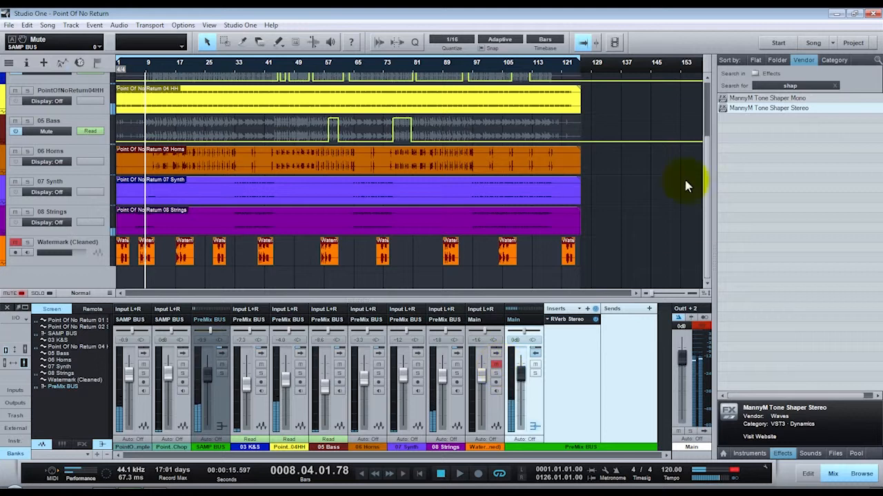
# Audition the full mix from bar 44, from about bar 40 and from about bar 98
pyautogui.click(263, 47)
pyautogui.click(279, 63)
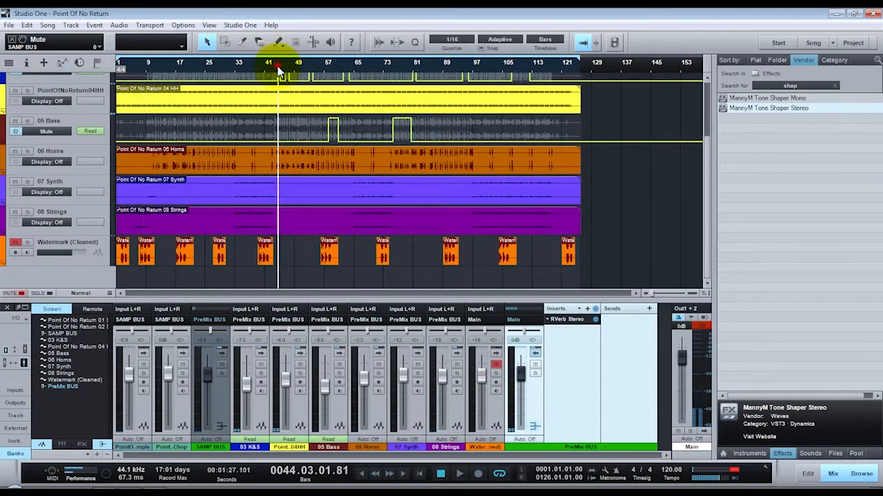
pyautogui.press('space')
pyautogui.scroll(3, 249, 150)
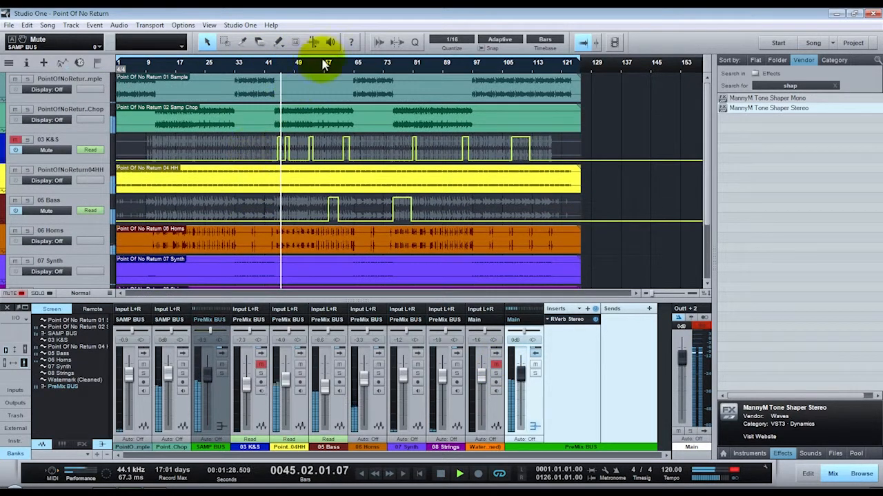
pyautogui.click(262, 63)
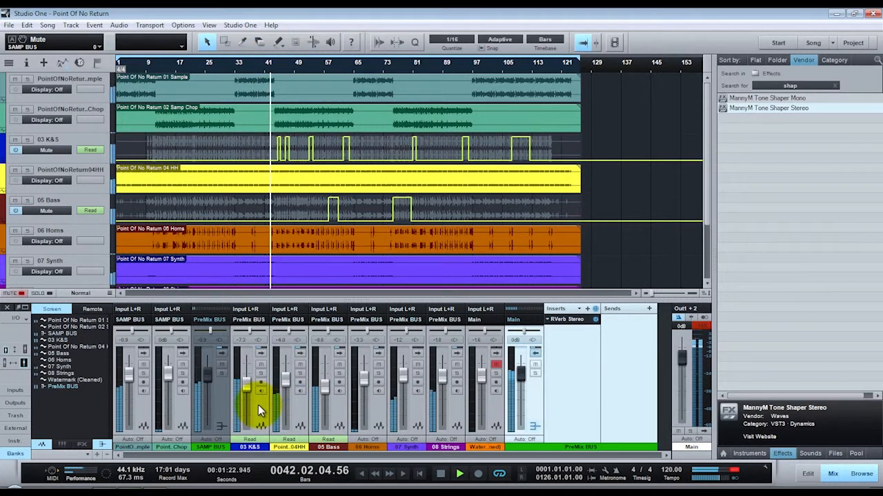
pyautogui.click(479, 65)
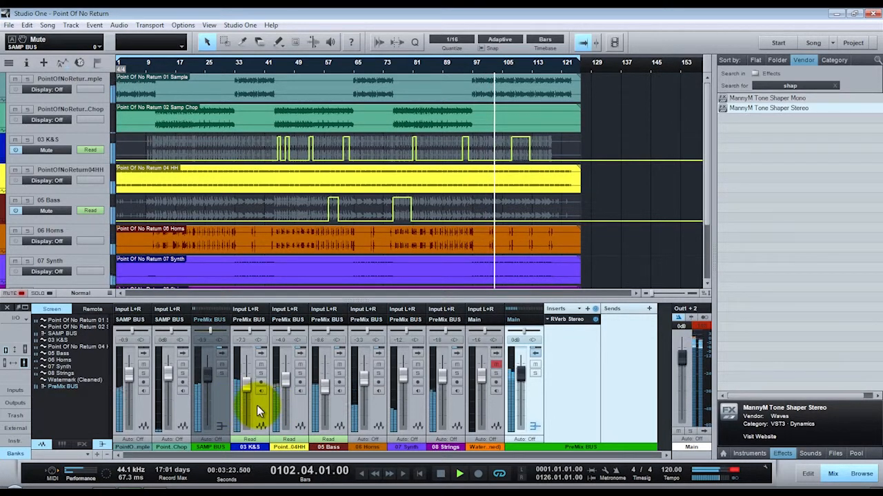
# Toggle the PreMix BUS RVerb Stereo insert during playback, collapse the bus, and stop in bar 105
pyautogui.click(594, 320)
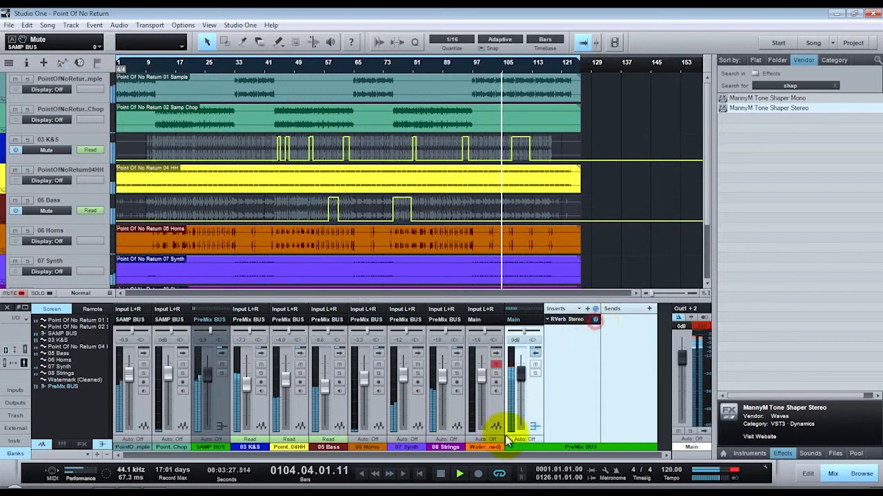
pyautogui.click(532, 400)
pyautogui.press('space')
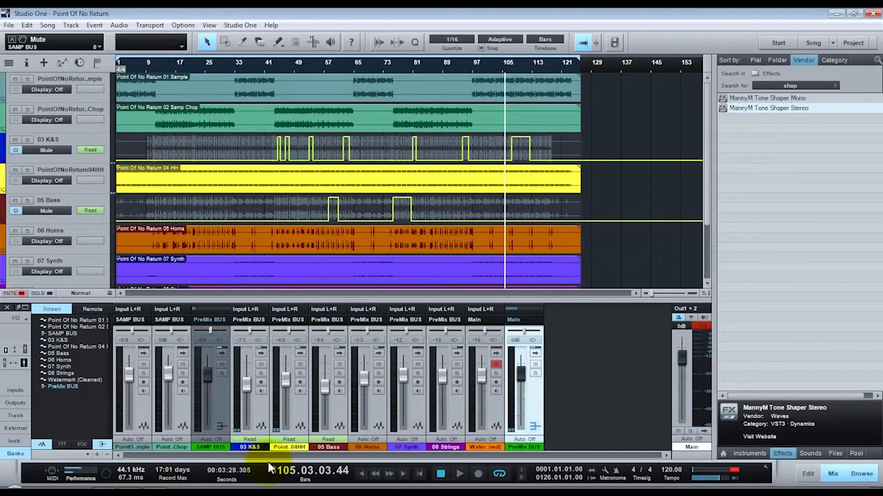
# Select the two sample channels, the SAMP BUS, the 03 K&S track and the Watermark channel one after another to review the routing
pyautogui.click(143, 414)
pyautogui.click(175, 417)
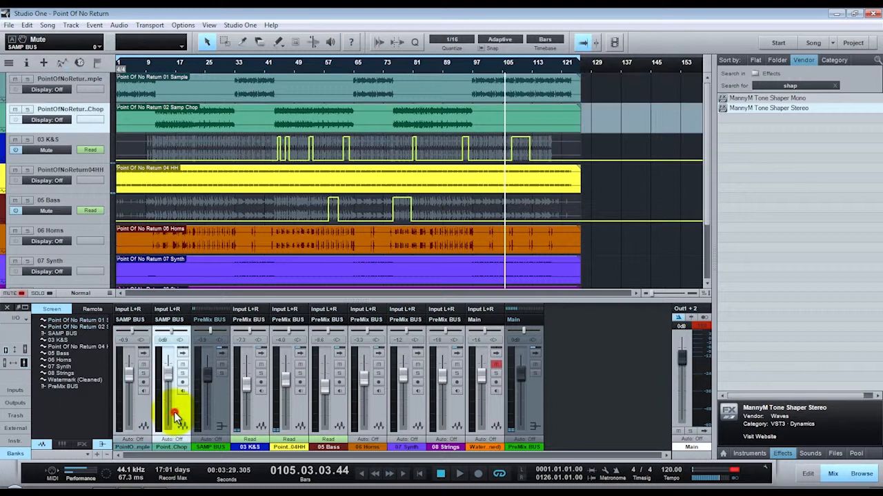
pyautogui.click(215, 410)
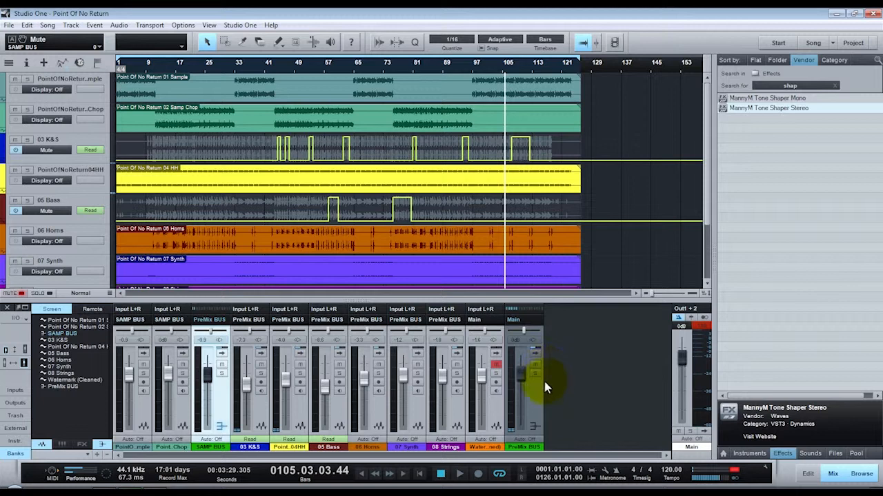
pyautogui.click(92, 164)
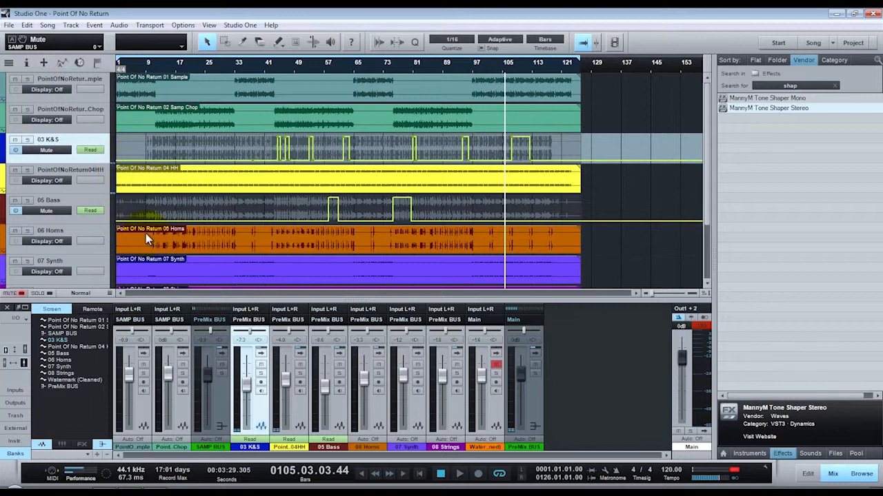
pyautogui.click(495, 413)
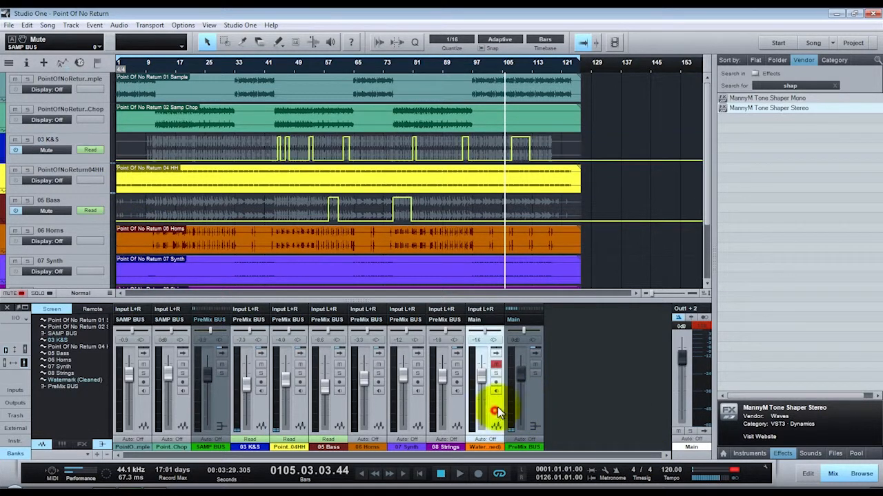
# Show the PreMix BUS channel's context options, point out Add Bus for Selected Tracks, and dismiss them without choosing any
pyautogui.click(531, 413)
pyautogui.rightClick(533, 409)
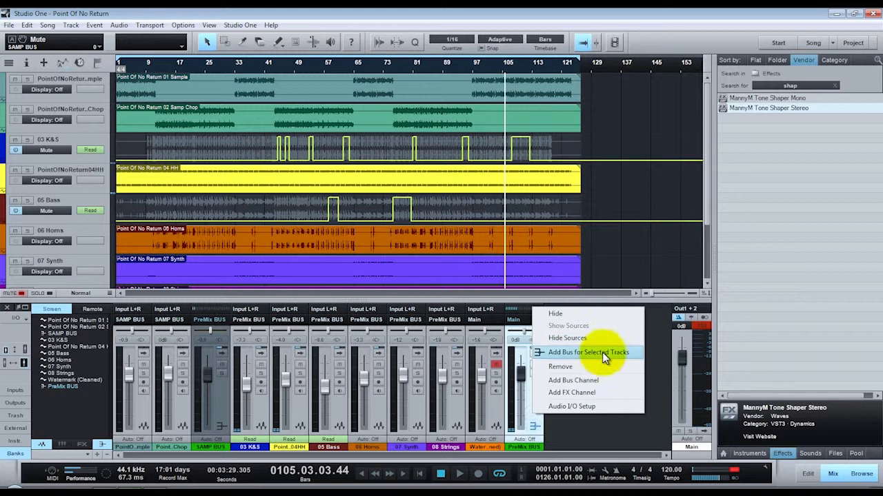
pyautogui.click(584, 430)
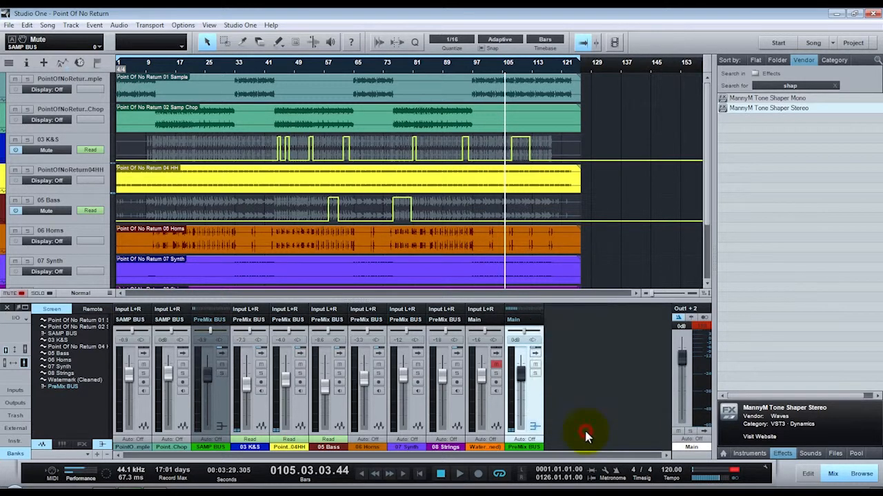